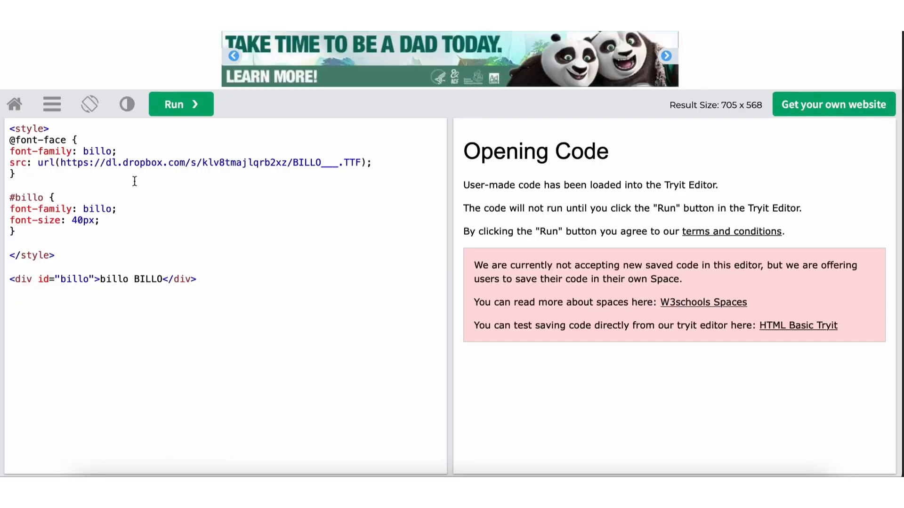
# Copy the entire billo font code from the W3Schools Tryit editor and add a code embed labelled "name" in Carrd
pyautogui.hotkey('ctrl', 'a')
pyautogui.hotkey('ctrl', 'c')
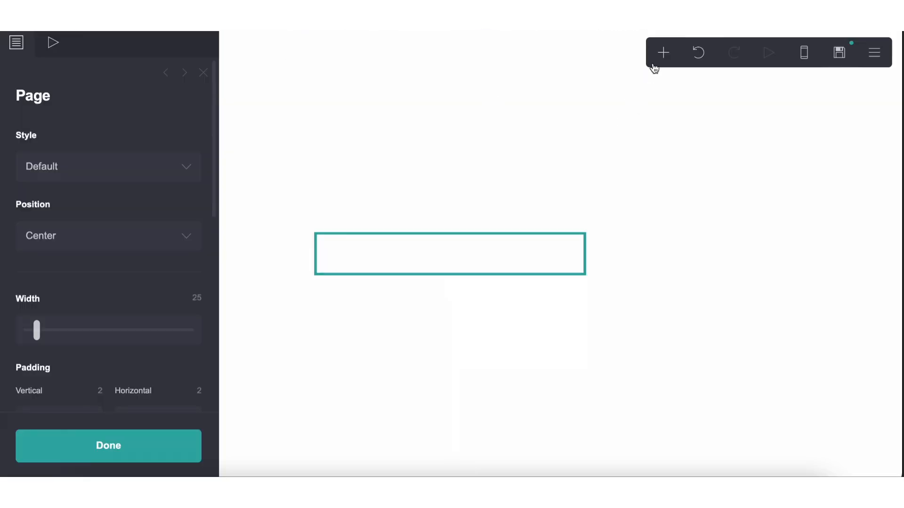
pyautogui.click(660, 55)
pyautogui.click(611, 302)
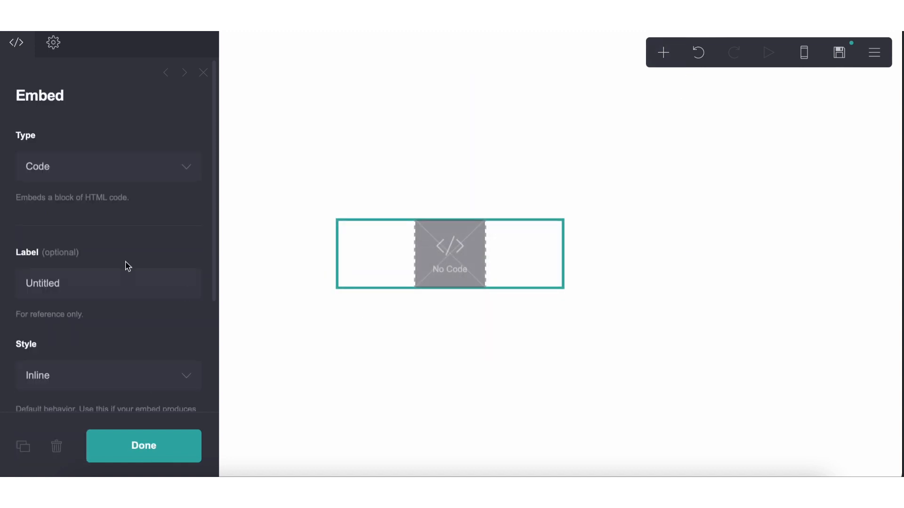
pyautogui.click(107, 285)
pyautogui.write('name')
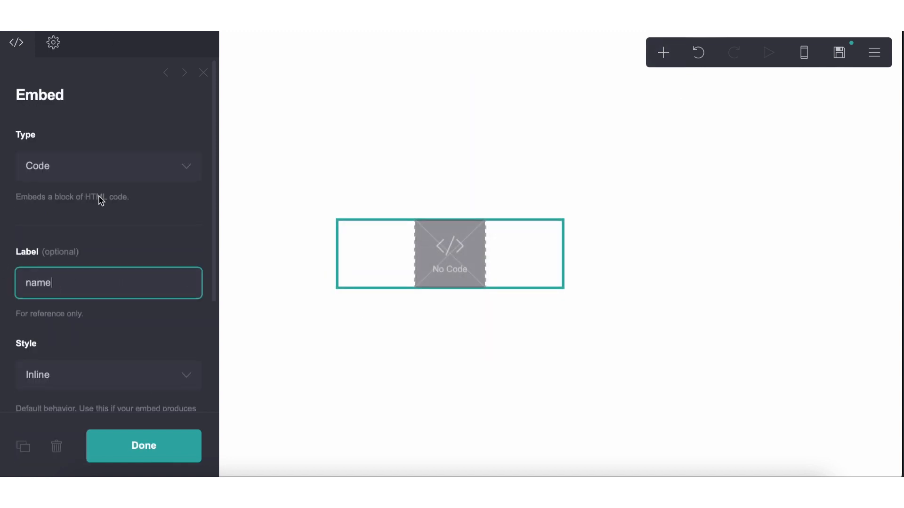
# Paste the copied billo font code into the code field of the name embed
pyautogui.scroll(-3, 83, 278)
pyautogui.click(79, 337)
pyautogui.hotkey('ctrl', 'v')
# Add -webkit-text-stroke: 1px #adadad; below the font size in the #billo rule and start a color: line
pyautogui.scroll(-4, 79, 336)
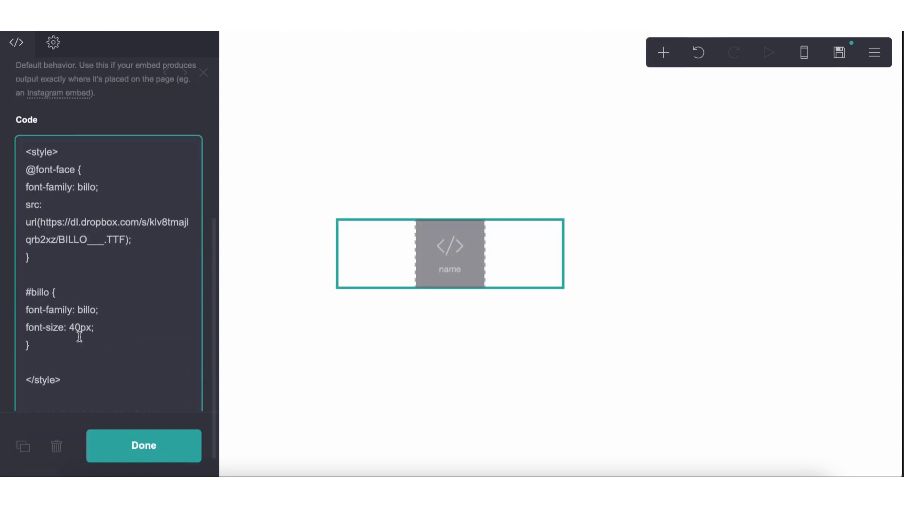
pyautogui.click(113, 325)
pyautogui.press('Return')
pyautogui.write('-webkit-text-stroke: 1px #adad')
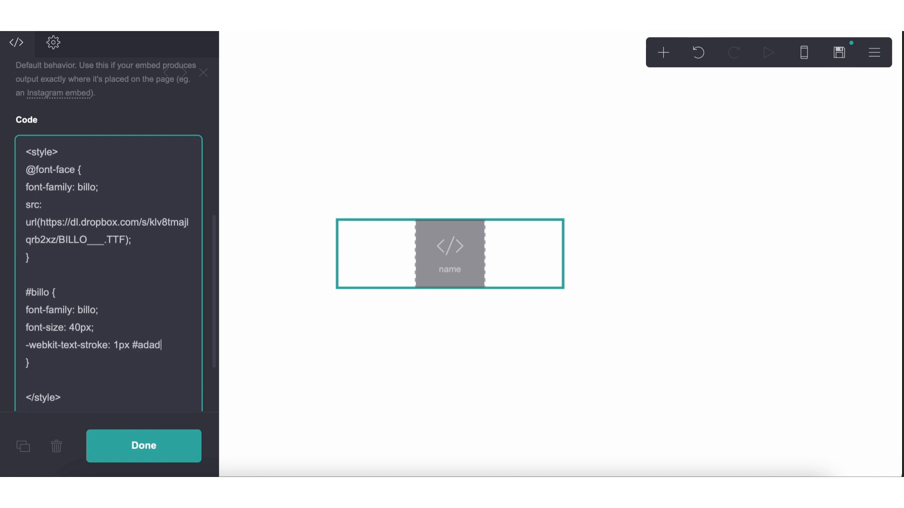
pyautogui.press('Return')
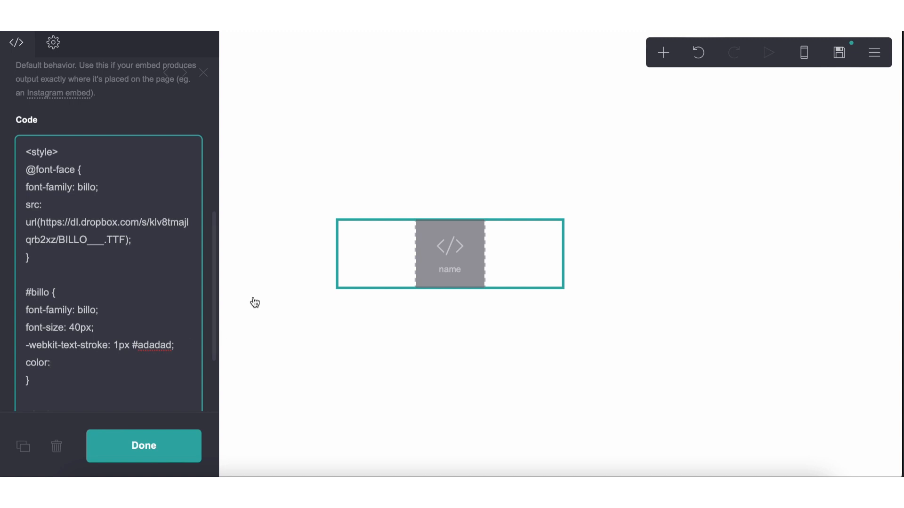
# Try a pale blue shade in the page background's colour picker to get its hex code
pyautogui.click(323, 167)
pyautogui.click(73, 207)
pyautogui.moveTo(32, 285); pyautogui.dragTo(35, 318)
pyautogui.moveTo(53, 236)
pyautogui.mouseDown()
pyautogui.moveTo(60, 231)
pyautogui.moveTo(52, 235)
pyautogui.mouseUp()
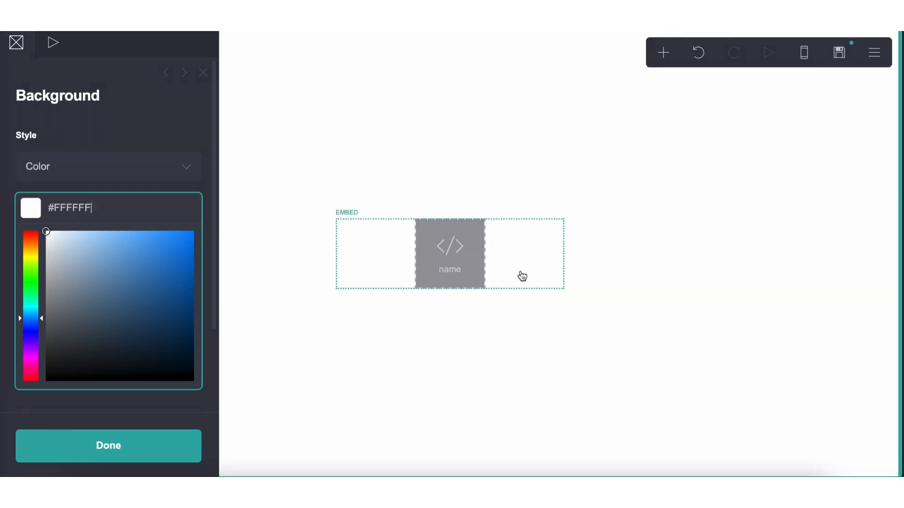
# Complete the color line of the #billo rule in the name embed with #EBF5FF
pyautogui.click(521, 276)
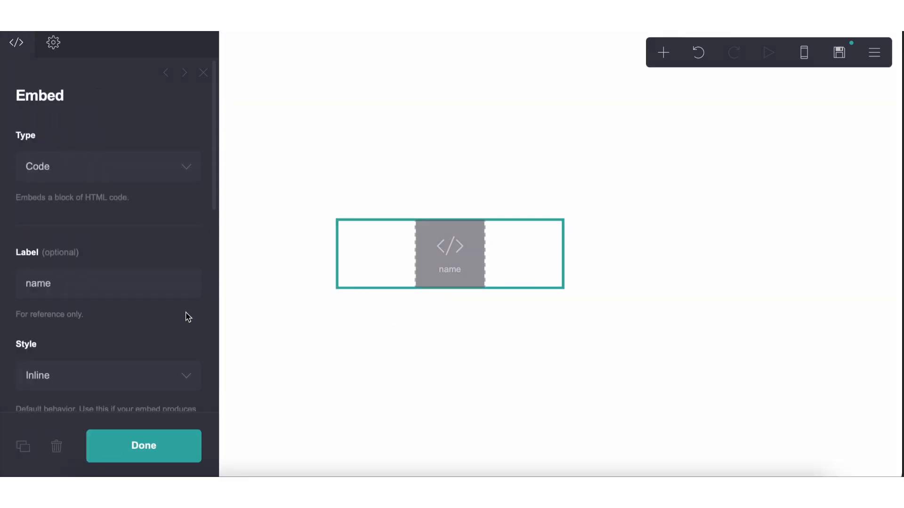
pyautogui.scroll(-10, 151, 216)
pyautogui.click(104, 256)
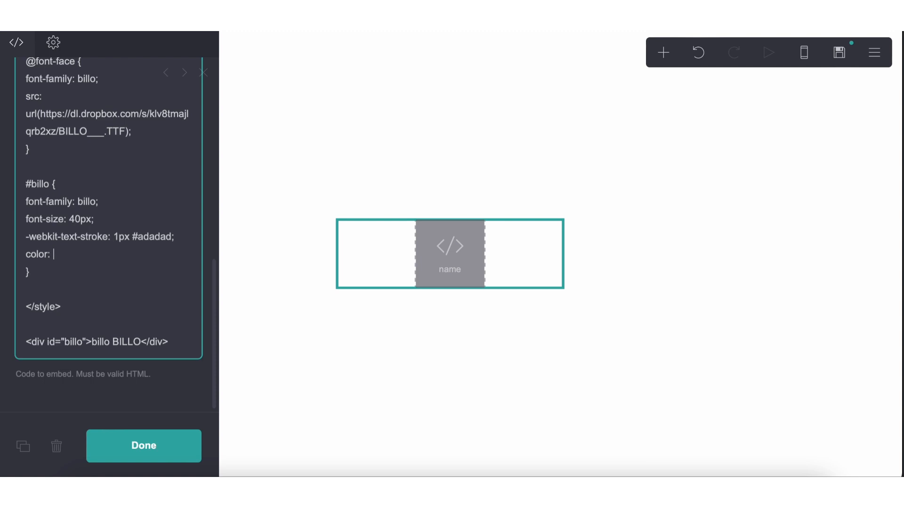
pyautogui.write('#')
pyautogui.write('EBF5FF')
# Add letter-spacing: -0.05em; below the color line in the #billo rule
pyautogui.press('Return')
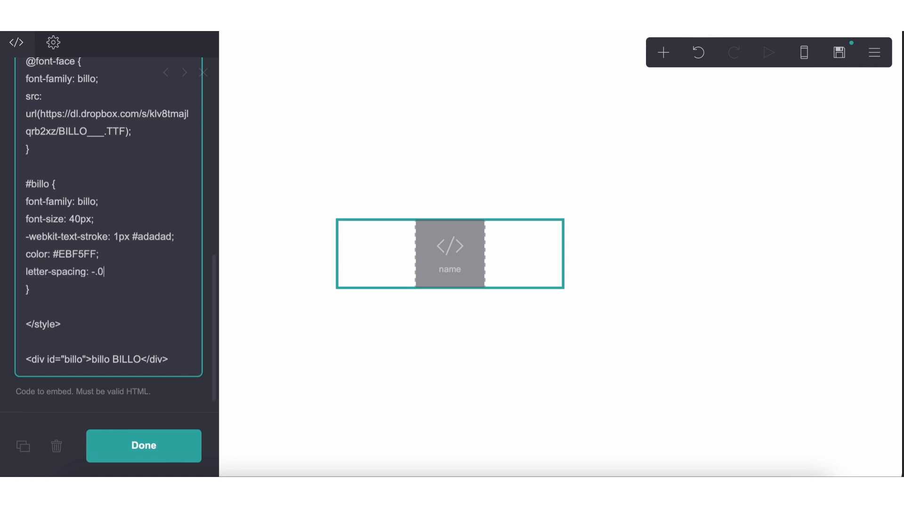
pyautogui.click(96, 272)
pyautogui.write('0')
pyautogui.click(306, 363)
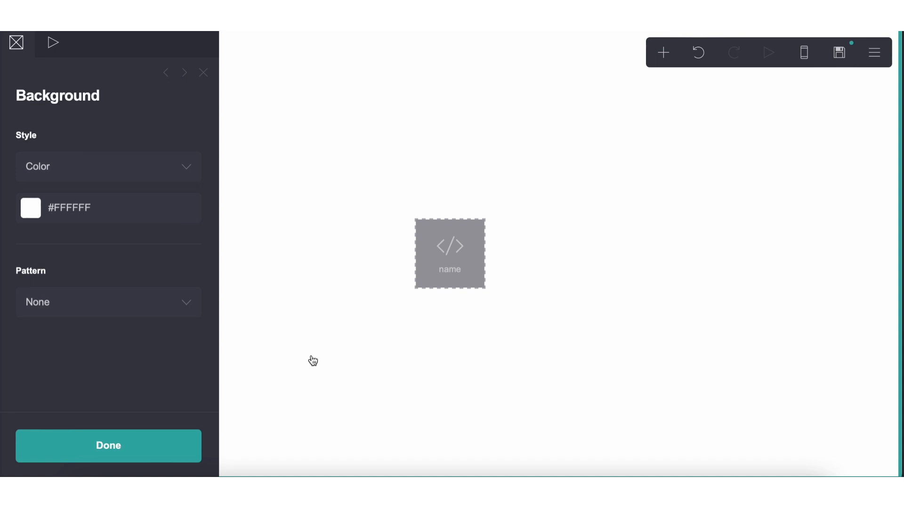
# Examine the name embed's settings in the finished pink Hello Kitty layout, and return to the new site
pyautogui.click(312, 360)
pyautogui.click(457, 224)
pyautogui.click(212, 33)
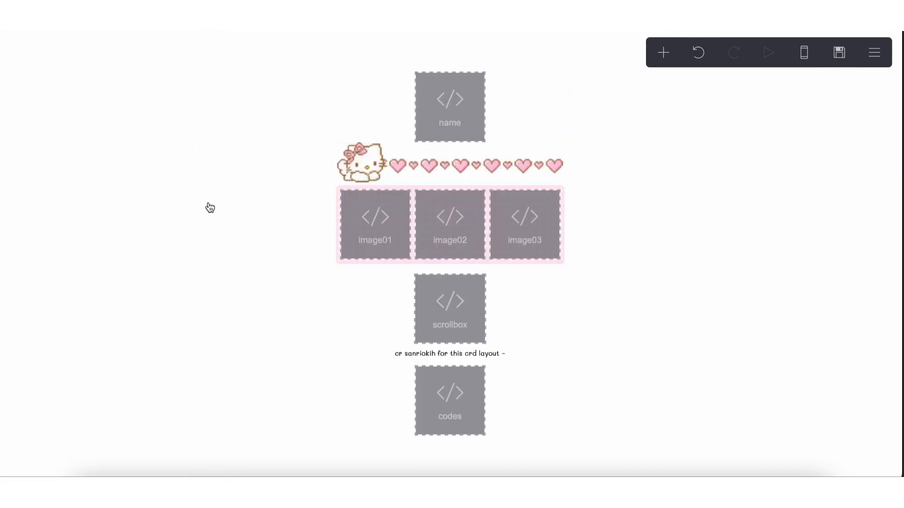
pyautogui.click(451, 137)
pyautogui.scroll(-5, 116, 316)
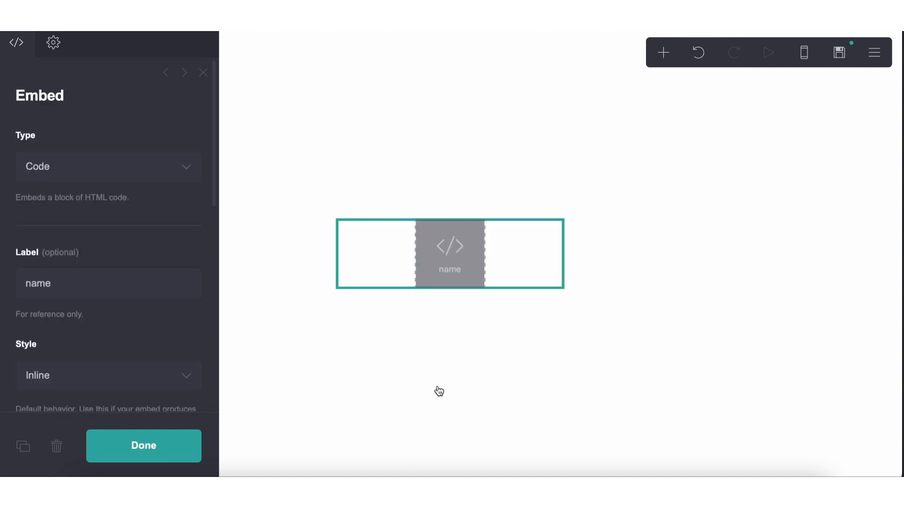
pyautogui.click(438, 391)
# Add an image element below the name embed and upload "blue divider!!!.gif" from Downloads without cropping it
pyautogui.click(664, 53)
pyautogui.click(524, 132)
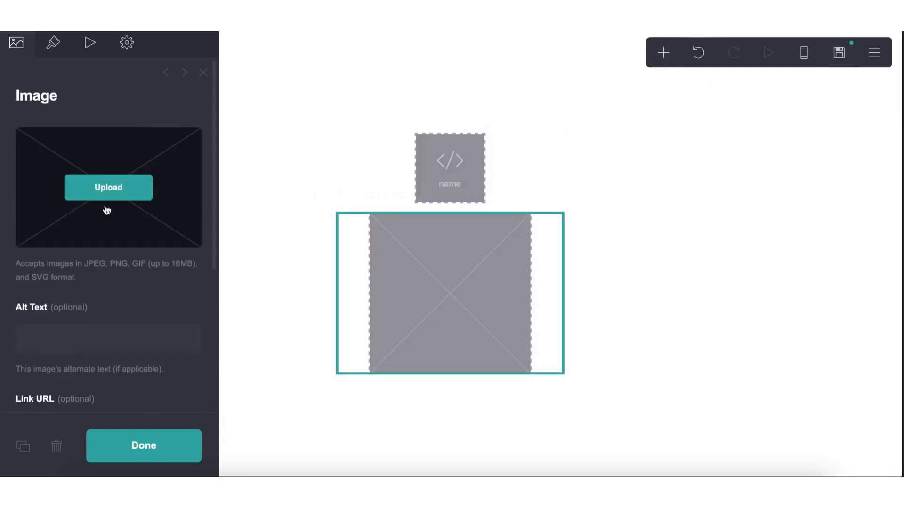
pyautogui.click(149, 191)
pyautogui.click(318, 182)
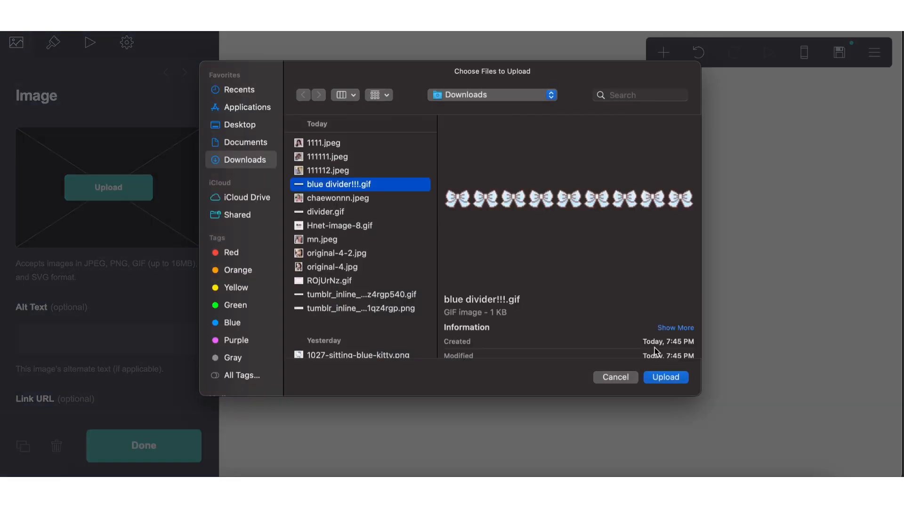
pyautogui.click(655, 373)
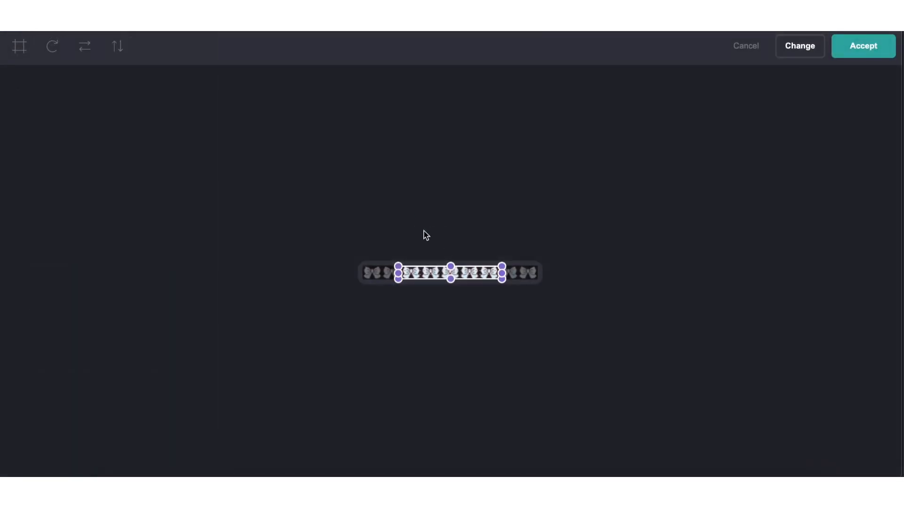
pyautogui.click(19, 47)
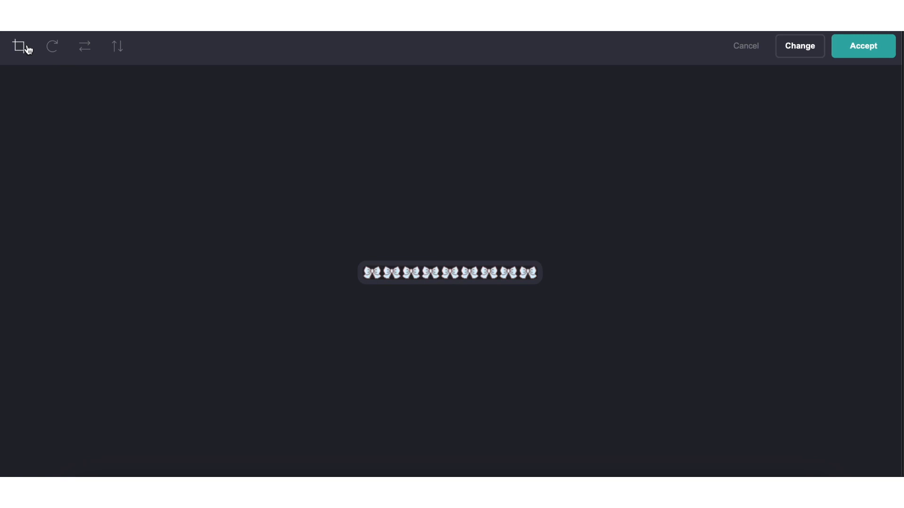
pyautogui.press('Return')
# Set the bow divider image's width to max
pyautogui.click(54, 42)
pyautogui.moveTo(67, 178); pyautogui.dragTo(100, 176)
pyautogui.click(182, 143)
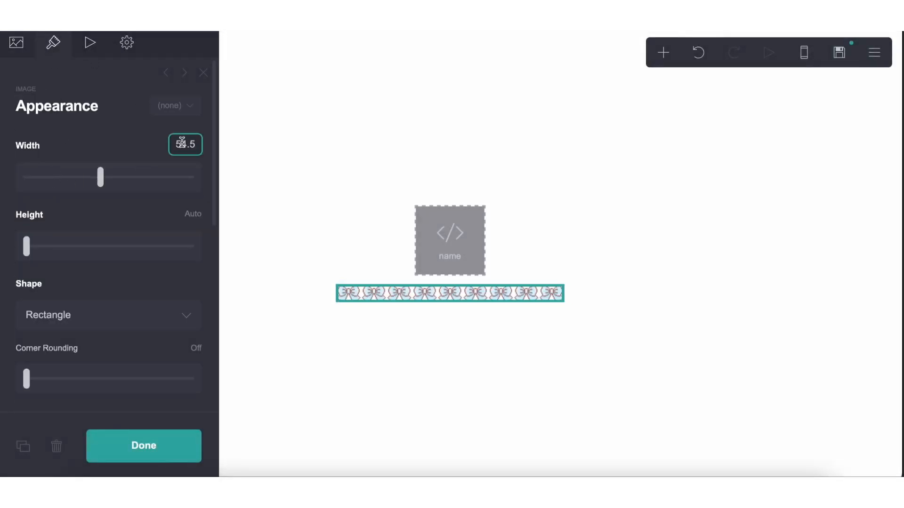
pyautogui.write('max')
pyautogui.press('Return')
# Reduce the spacing of the page contents to 0.375
pyautogui.click(874, 53)
pyautogui.click(771, 198)
pyautogui.scroll(-5, 131, 281)
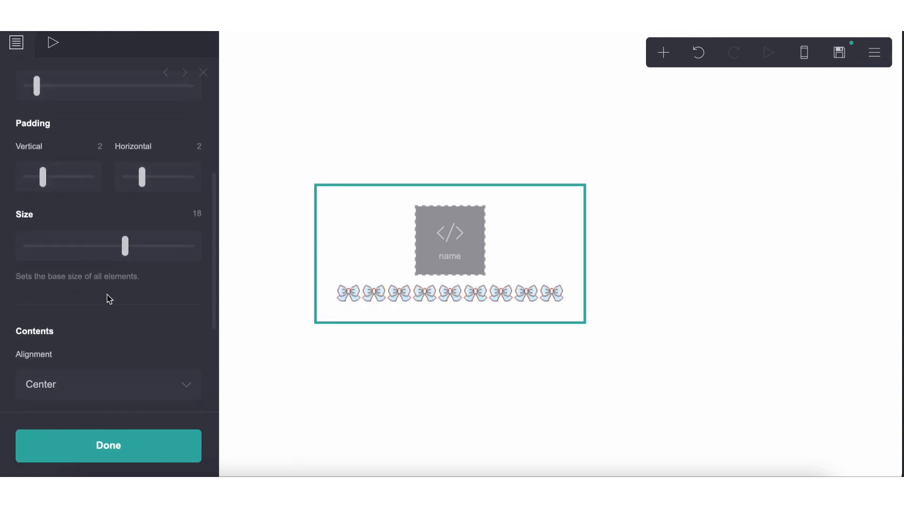
pyautogui.scroll(-6, 109, 300)
pyautogui.moveTo(43, 279); pyautogui.dragTo(37, 282)
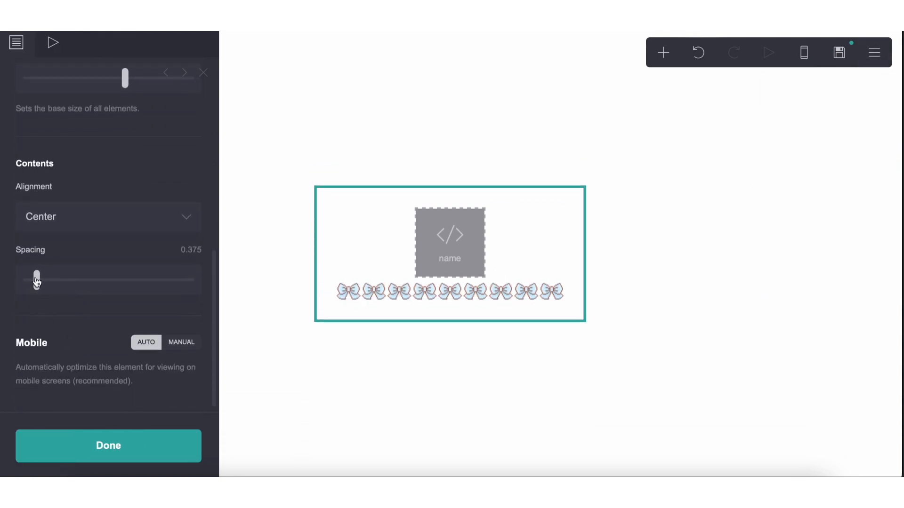
pyautogui.click(316, 409)
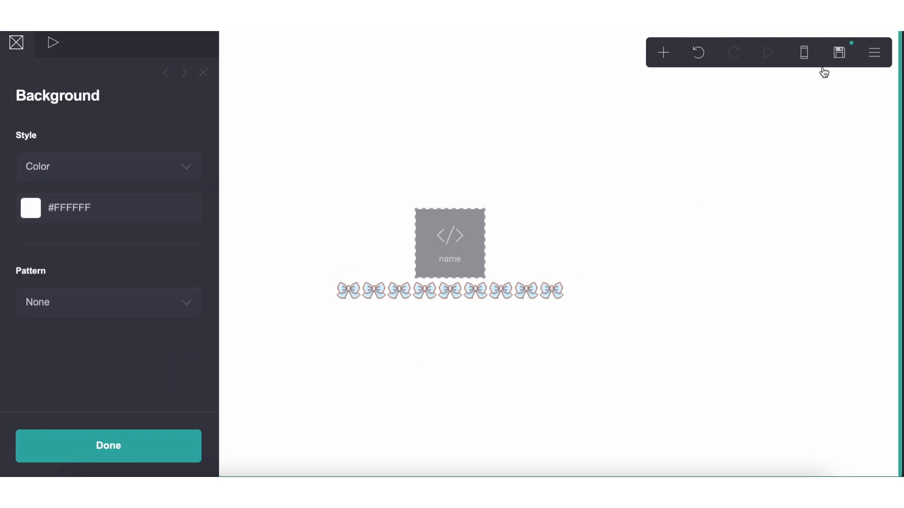
# Replace the sample text "billo BILLO" in the name embed's div with the owner's name followed by "'s carrd"
pyautogui.click(500, 289)
pyautogui.click(434, 216)
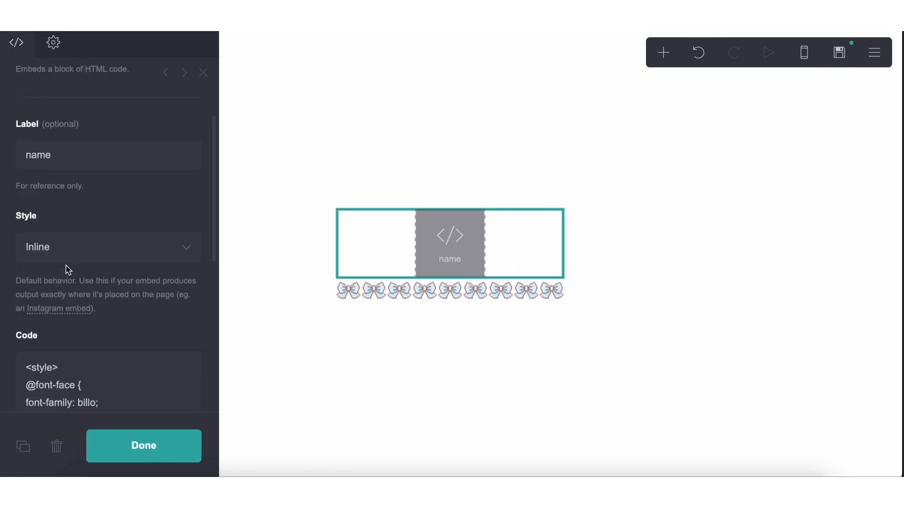
pyautogui.scroll(-10, 66, 265)
pyautogui.doubleClick(126, 342)
pyautogui.press('BackSpace')
pyautogui.press('BackSpace')
pyautogui.press('BackSpace')
pyautogui.press('BackSpace')
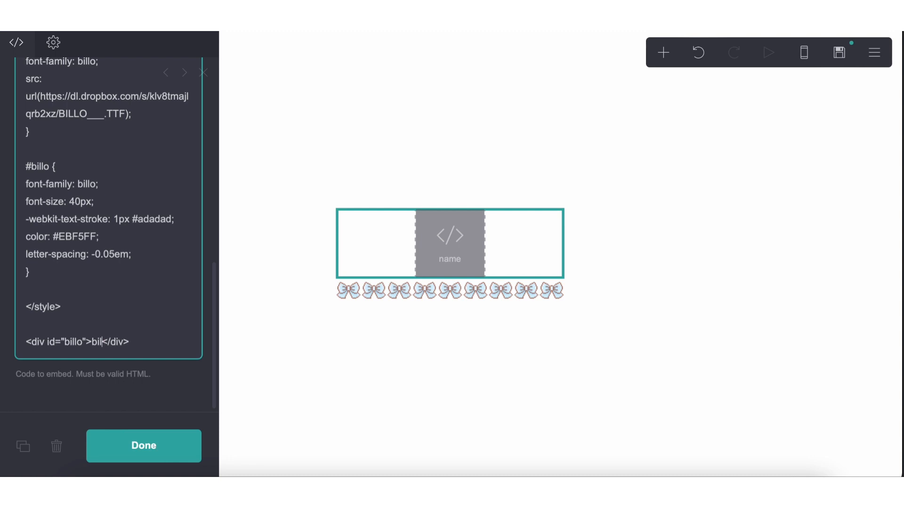
pyautogui.press('BackSpace')
pyautogui.press('BackSpace')
pyautogui.press('BackSpace')
pyautogui.write("riti's candles")
pyautogui.click(429, 400)
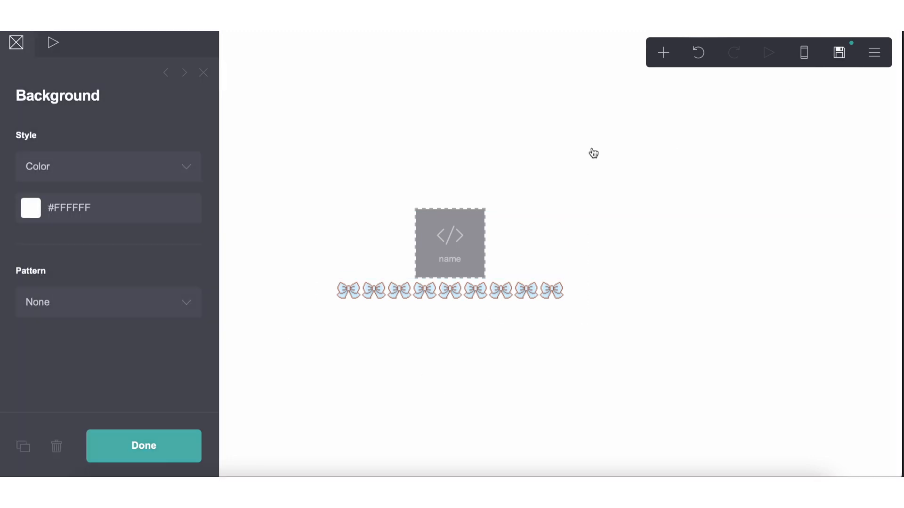
# Open the publish settings and enter 1 as both the site's title and its description
pyautogui.hotkey('ctrl', 's')
pyautogui.click(107, 178)
pyautogui.write('1')
pyautogui.click(108, 280)
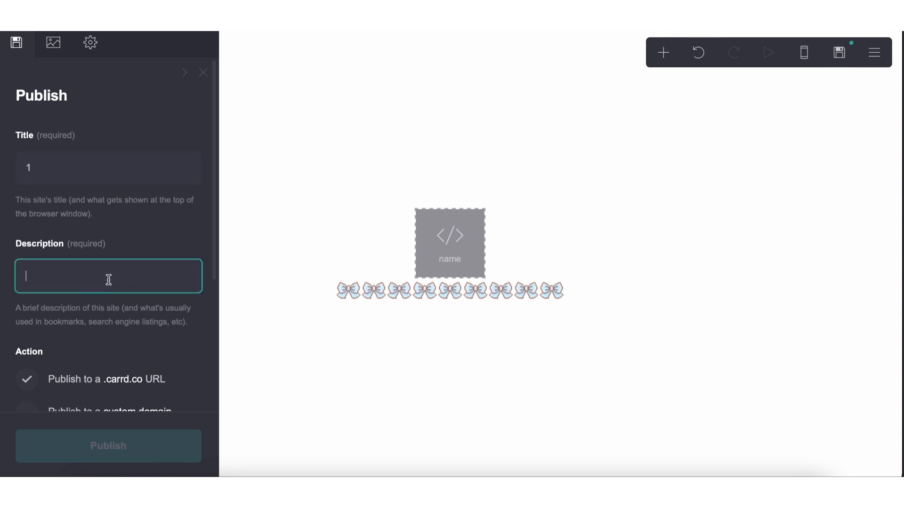
pyautogui.write('1')
# Publish the site to the URL trial.crd.co and view the published page
pyautogui.scroll(-5, 71, 339)
pyautogui.click(55, 325)
pyautogui.write('trial')
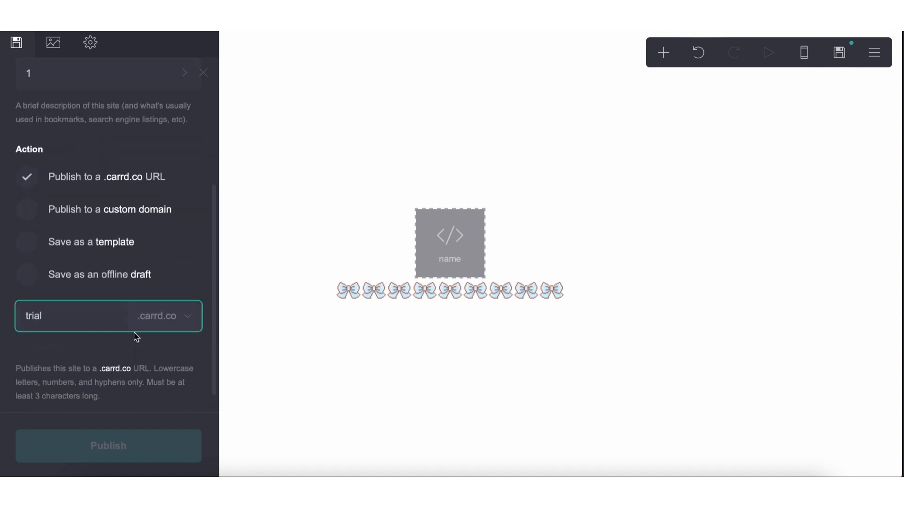
pyautogui.click(153, 313)
pyautogui.click(152, 317)
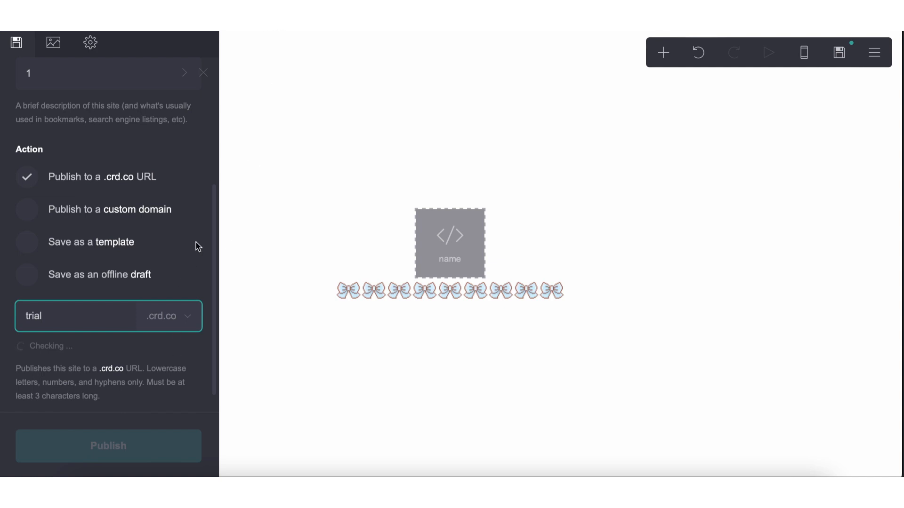
pyautogui.click(140, 443)
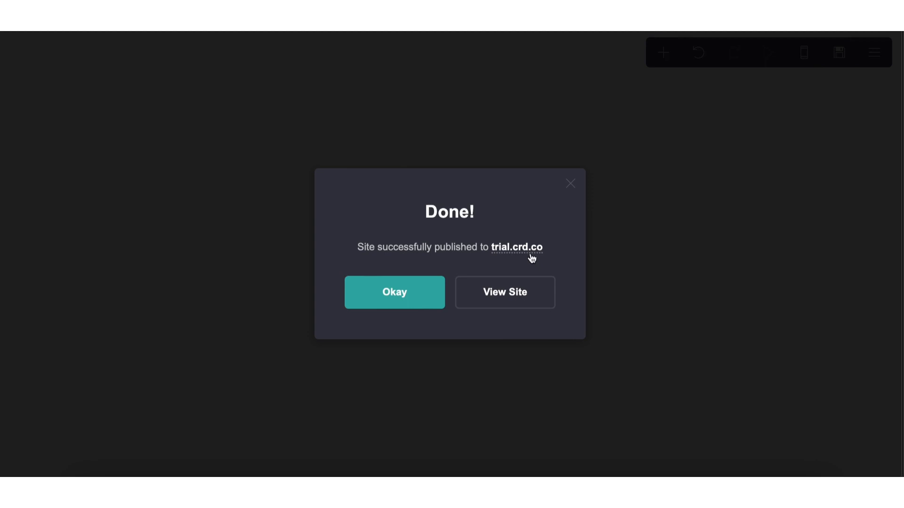
pyautogui.click(530, 250)
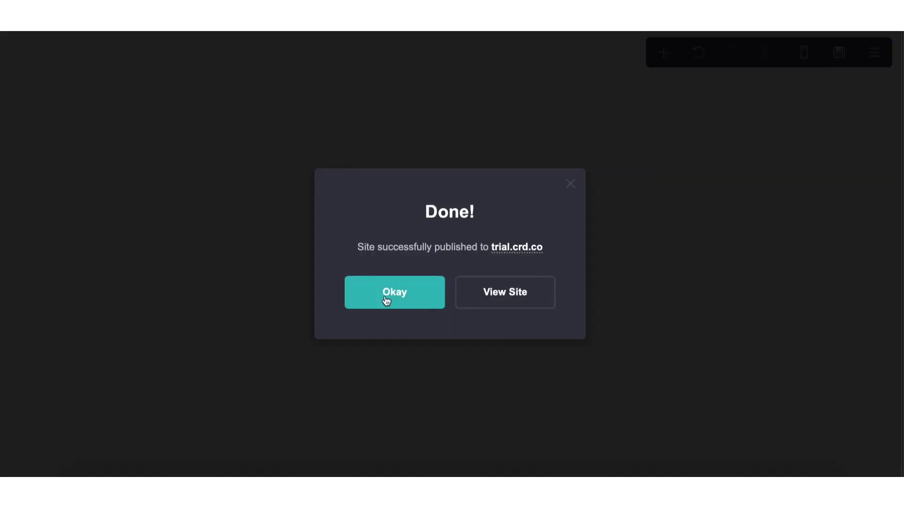
pyautogui.click(391, 296)
# Add position: relative; and bottom: -.3em; below the letter spacing in the name embed's #billo rule
pyautogui.scroll(-8, 178, 280)
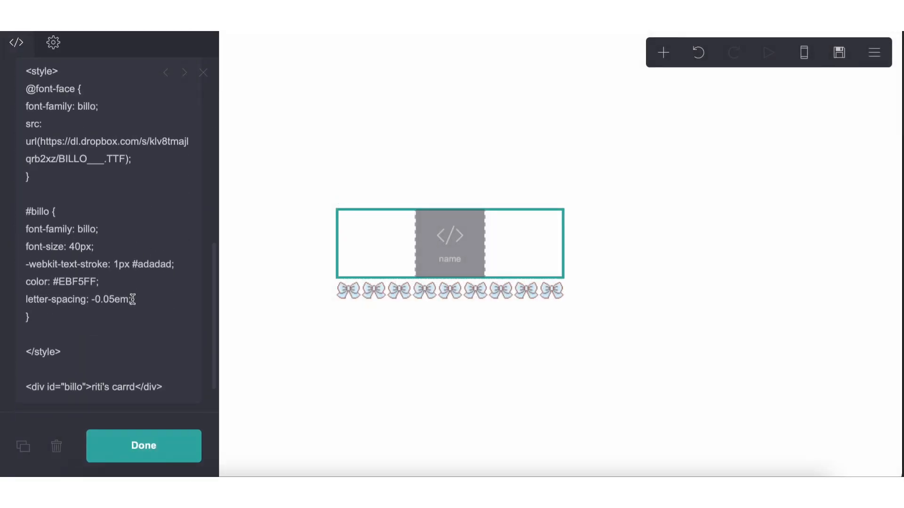
pyautogui.click(133, 300)
pyautogui.press('Return')
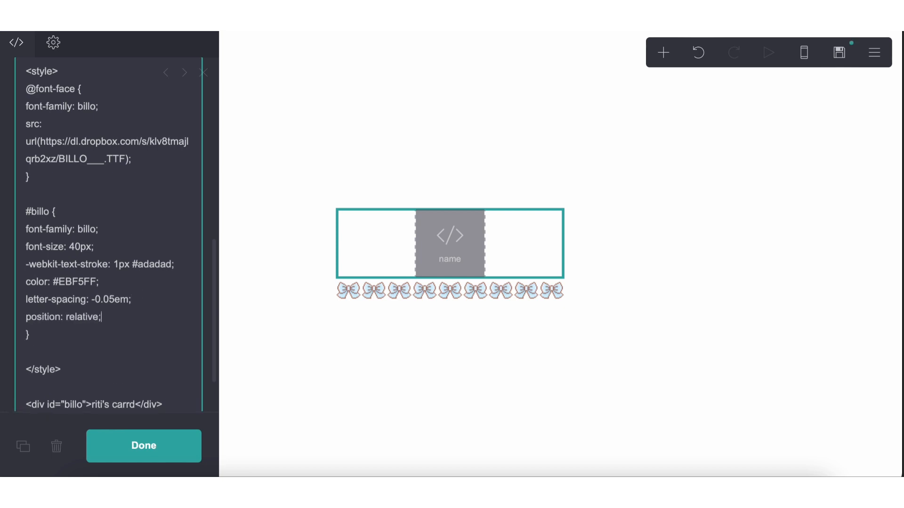
pyautogui.write('position: relative;')
pyautogui.press('Return')
pyautogui.write('bottom: -.3em;')
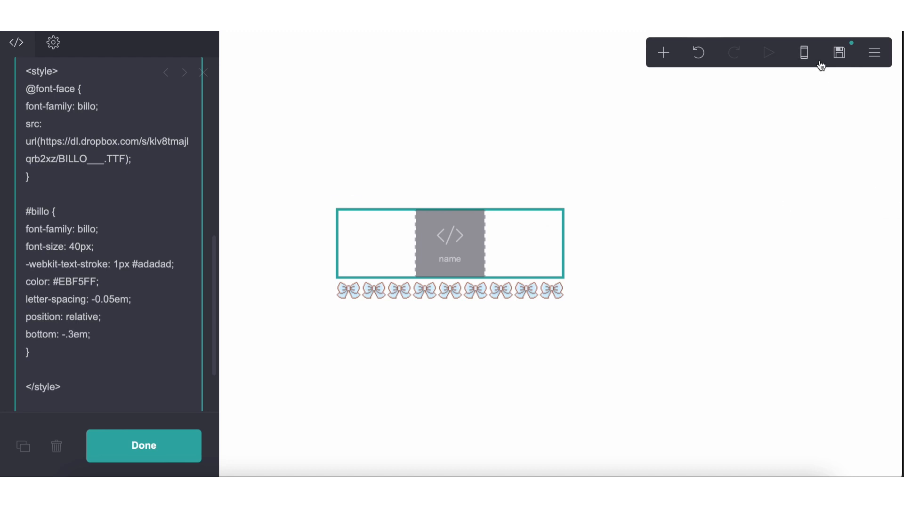
# Republish the site to trial.crd.co with the updated name embed and dismiss the completion dialog
pyautogui.click(839, 52)
pyautogui.click(165, 445)
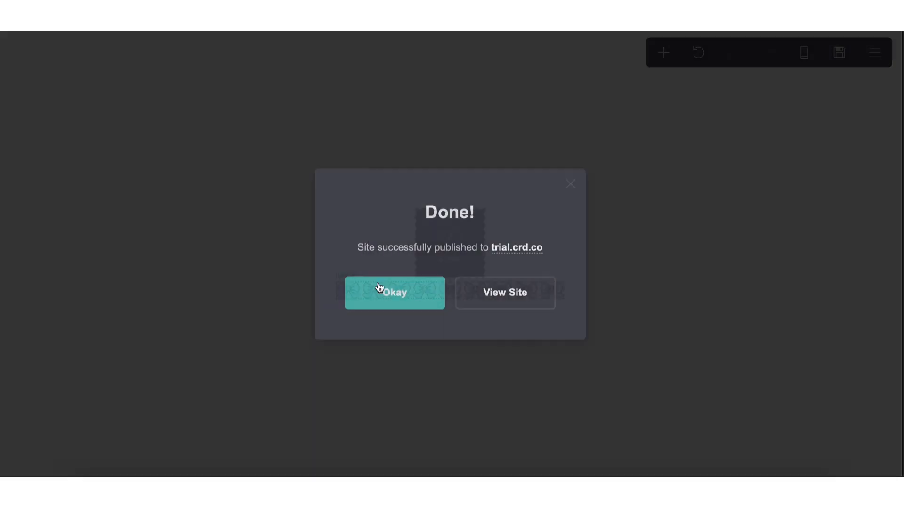
pyautogui.click(382, 290)
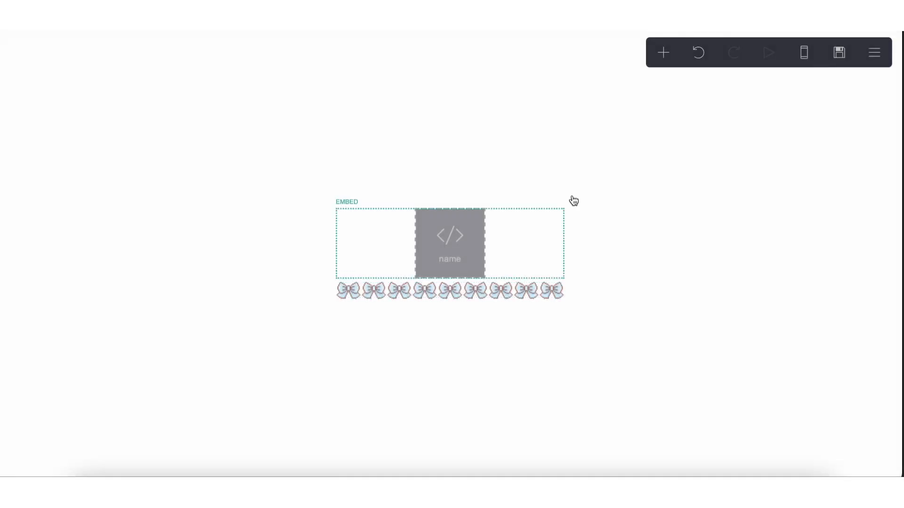
# Add a container below the bow divider and set its vertical and horizontal padding to 0.25
pyautogui.click(663, 55)
pyautogui.click(550, 345)
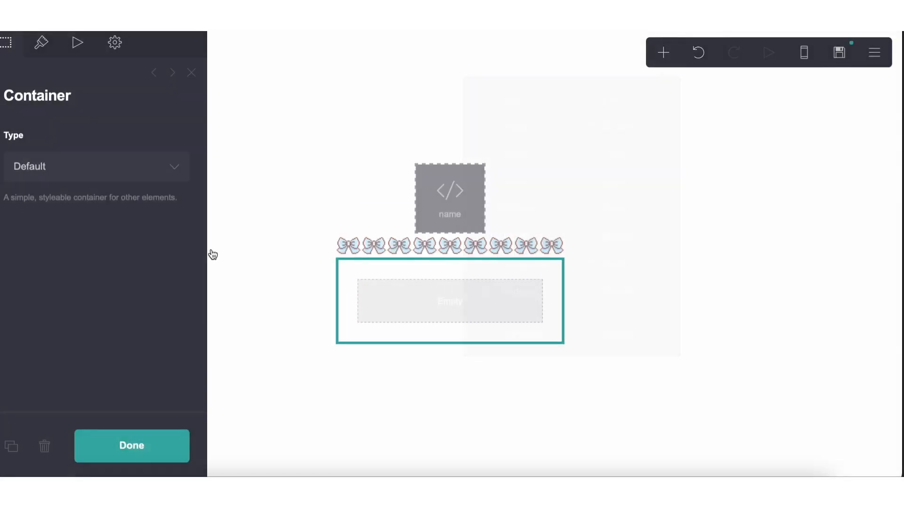
pyautogui.click(53, 42)
pyautogui.click(95, 235)
pyautogui.write('0.25')
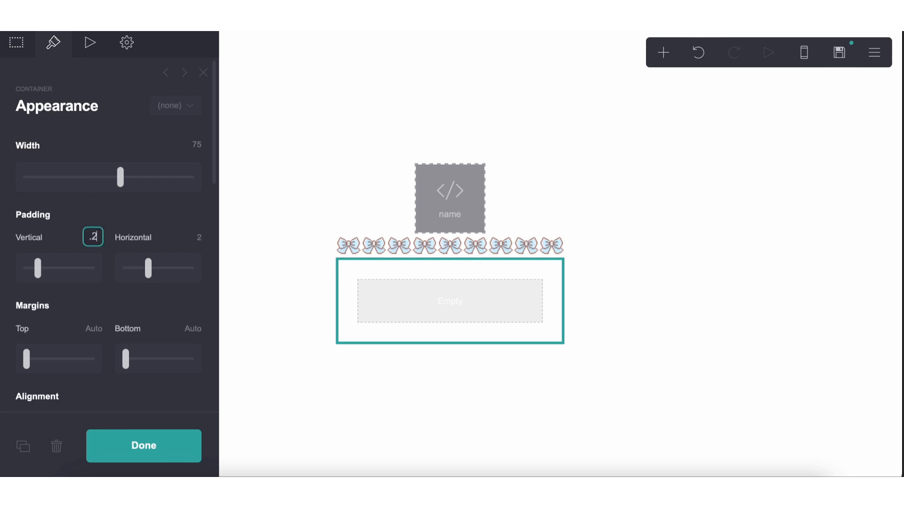
pyautogui.press('Return')
pyautogui.click(193, 235)
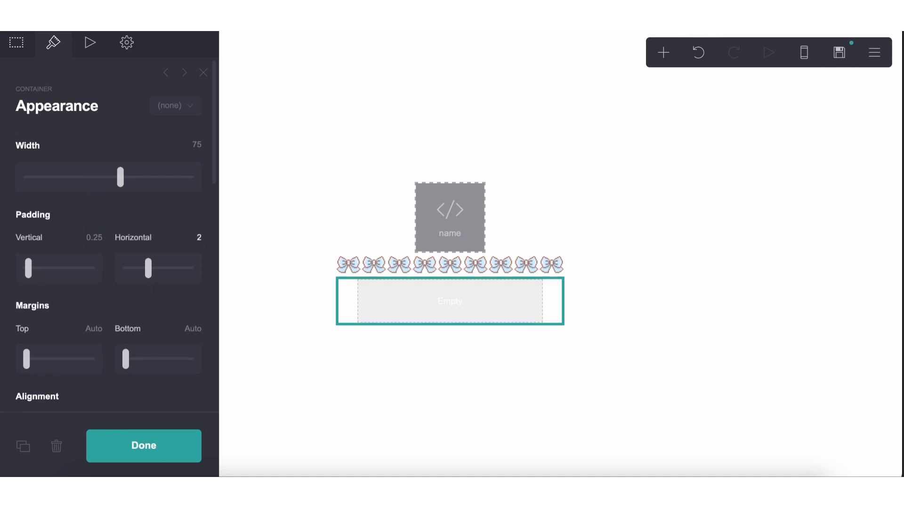
pyautogui.write('0.25')
pyautogui.press('Return')
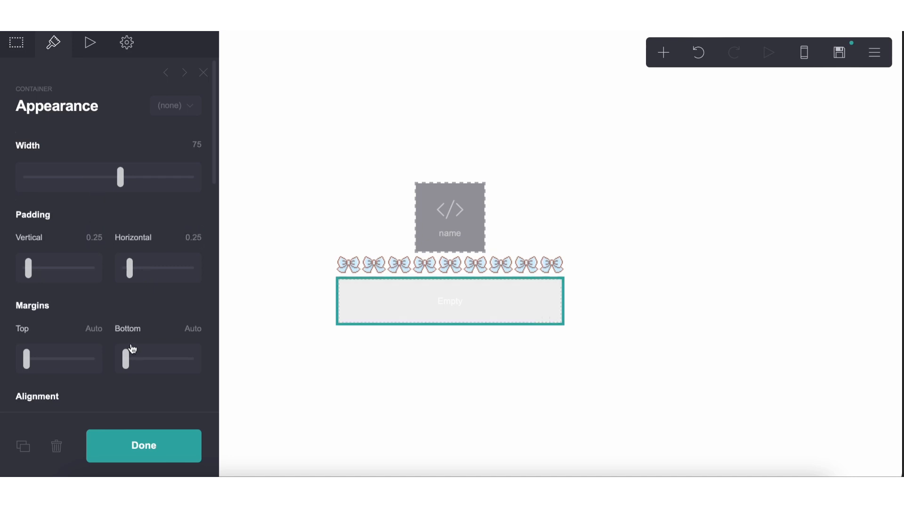
# Set the container's top margin to 0.5
pyautogui.scroll(-3, 122, 343)
pyautogui.click(100, 186)
pyautogui.press('BackSpace')
pyautogui.press('BackSpace')
pyautogui.press('BackSpace')
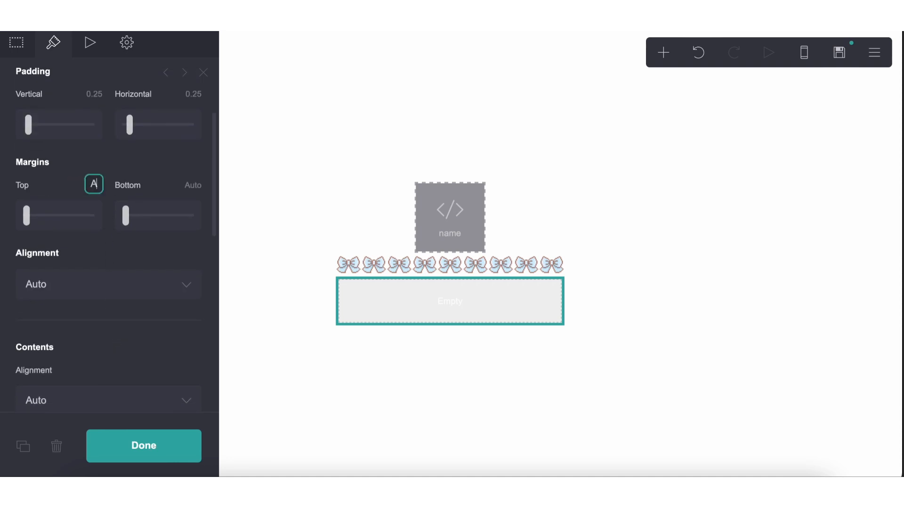
pyautogui.press('BackSpace')
pyautogui.write('0.25')
pyautogui.press('Return')
pyautogui.click(30, 212)
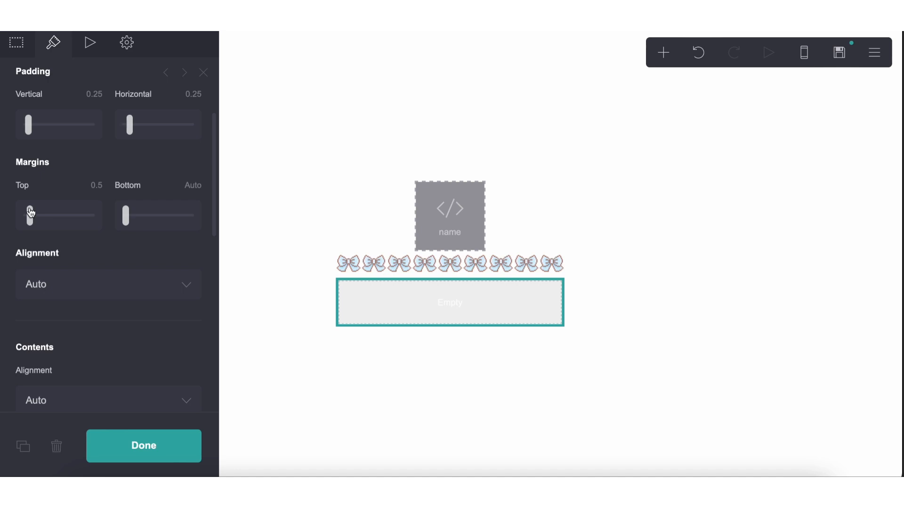
# Give the container a solid background color using the text color #EBF5FF copied from the name embed's code
pyautogui.scroll(-3, 41, 222)
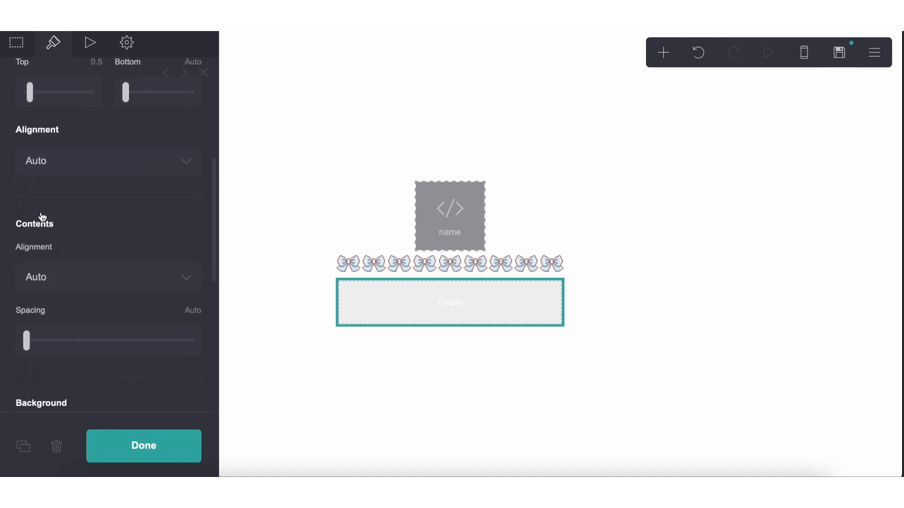
pyautogui.click(486, 243)
pyautogui.scroll(-5, 89, 285)
pyautogui.doubleClick(77, 258)
pyautogui.hotkey('ctrl', 'c')
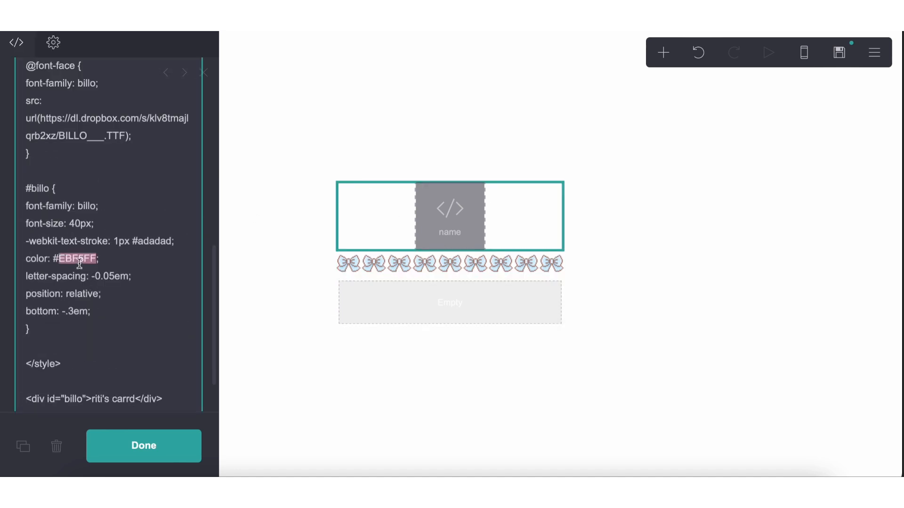
pyautogui.click(394, 296)
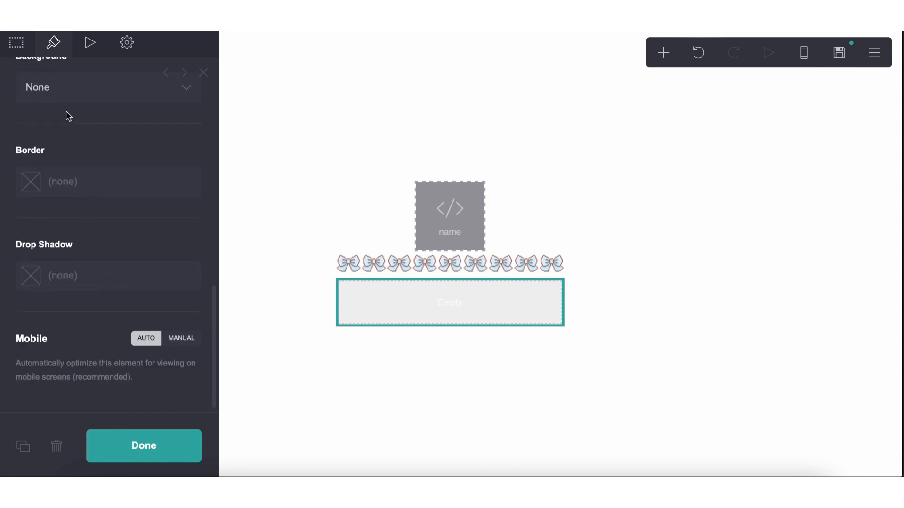
pyautogui.click(66, 89)
pyautogui.click(64, 94)
pyautogui.click(77, 129)
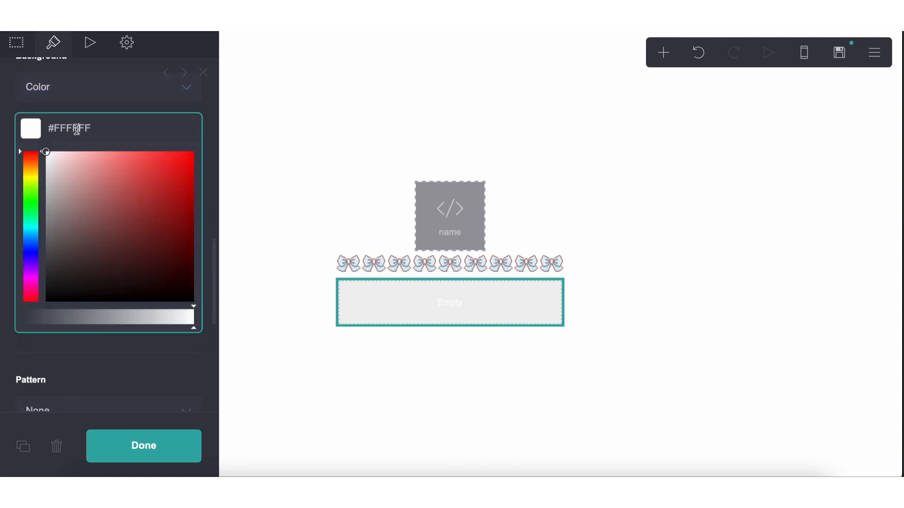
pyautogui.hotkey('ctrl', 'v')
pyautogui.click(381, 395)
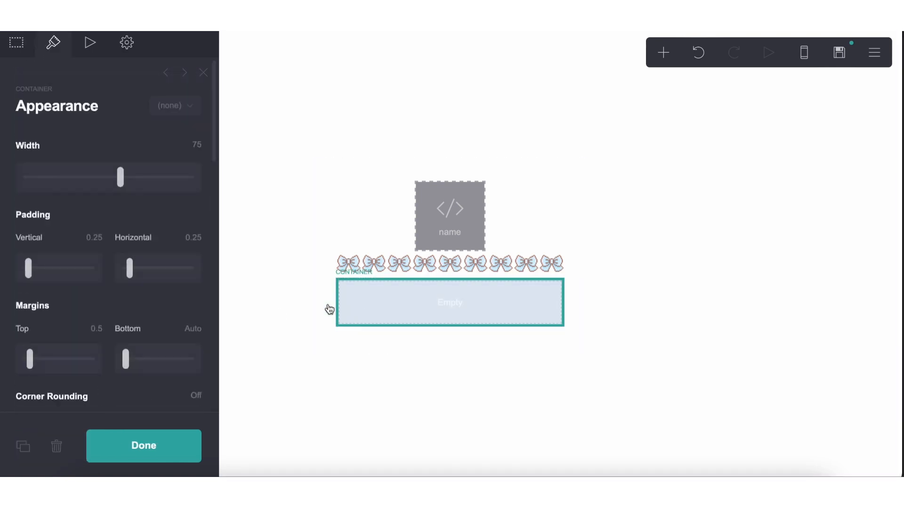
# Set the container's corner rounding to 0.25
pyautogui.scroll(-3, 113, 264)
pyautogui.moveTo(29, 317)
pyautogui.mouseDown()
pyautogui.moveTo(47, 319)
pyautogui.moveTo(40, 324)
pyautogui.mouseUp()
pyautogui.click(313, 363)
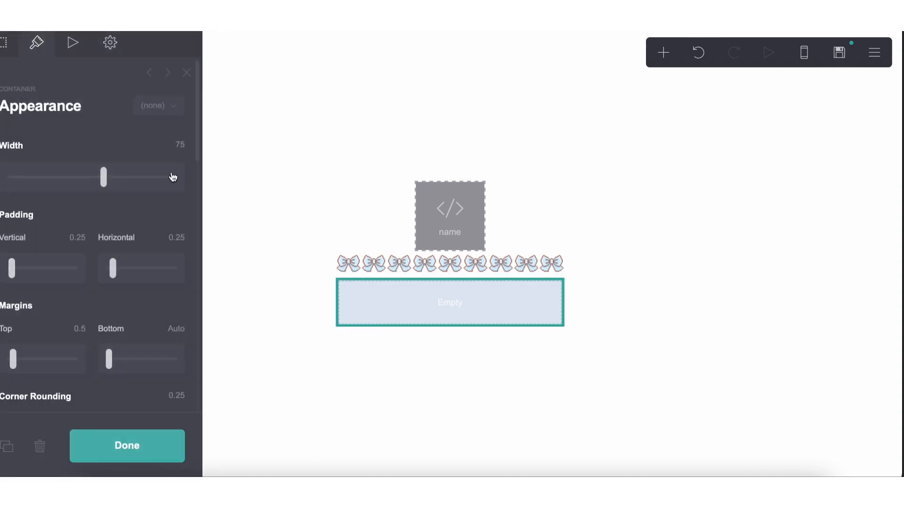
# Change the container's type to Columns and set its gutters to 0.25
pyautogui.click(16, 42)
pyautogui.click(48, 164)
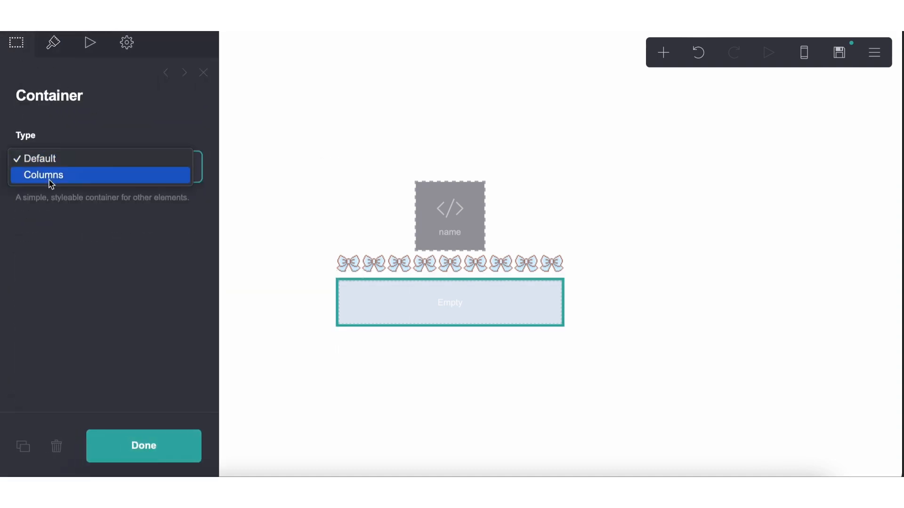
pyautogui.click(48, 177)
pyautogui.click(53, 41)
pyautogui.click(195, 305)
pyautogui.press('BackSpace')
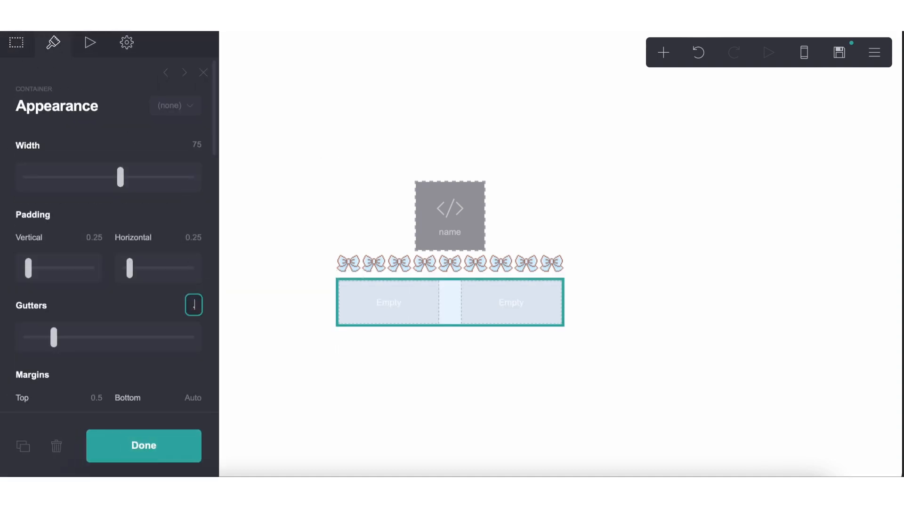
pyautogui.write('0.25')
pyautogui.press('Return')
# Switch the container's mobile settings to manual and change its mobile layout from Stack
pyautogui.scroll(-10, 208, 337)
pyautogui.click(182, 337)
pyautogui.scroll(-4, 77, 258)
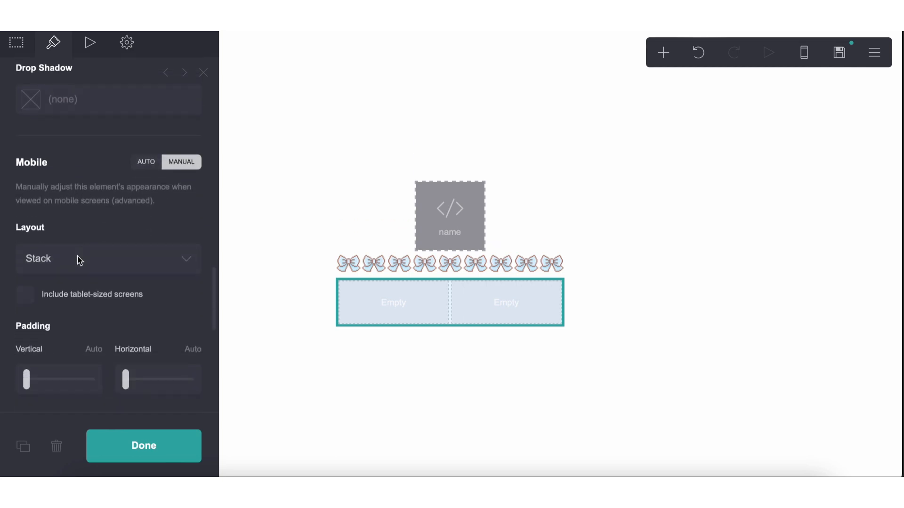
pyautogui.click(73, 241)
pyautogui.click(70, 221)
# Add a third column to the container
pyautogui.click(16, 42)
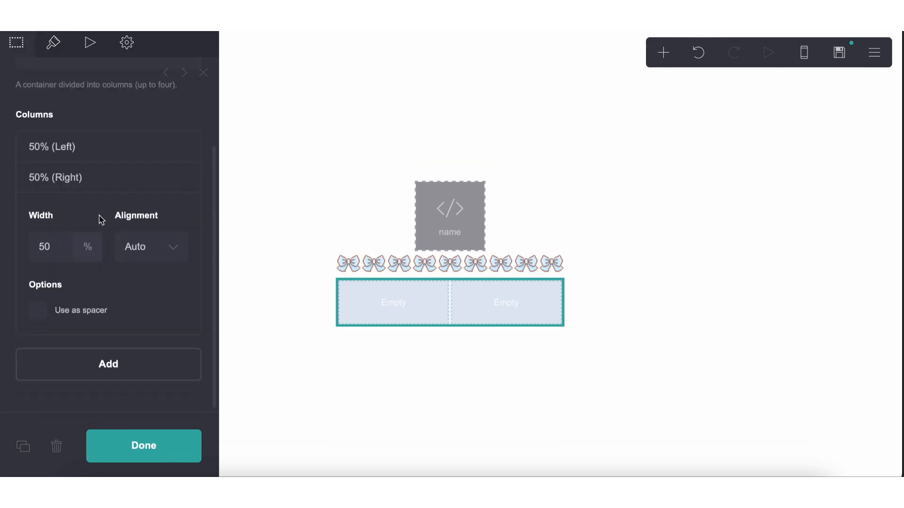
pyautogui.click(108, 364)
pyautogui.click(317, 341)
pyautogui.click(456, 386)
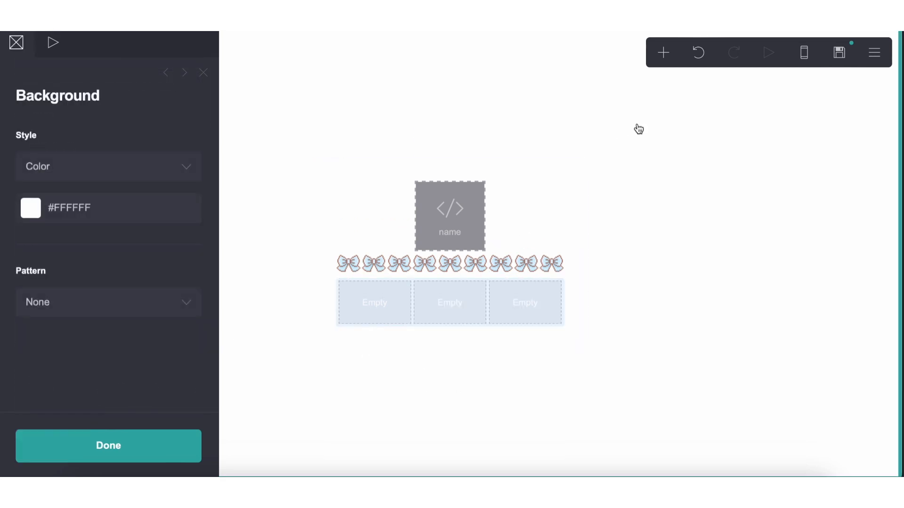
# Add a code embed to the container, duplicate it twice, and place one embed in each of the three columns
pyautogui.click(657, 62)
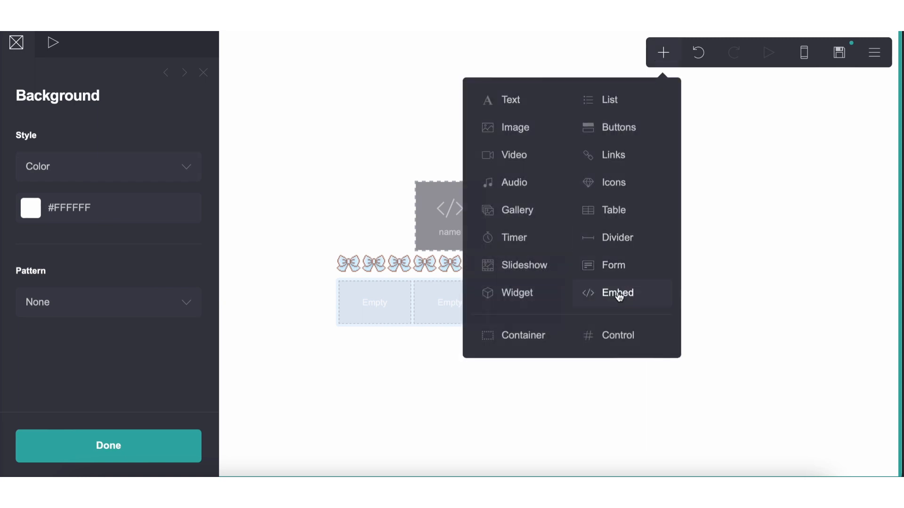
pyautogui.click(620, 294)
pyautogui.click(9, 459)
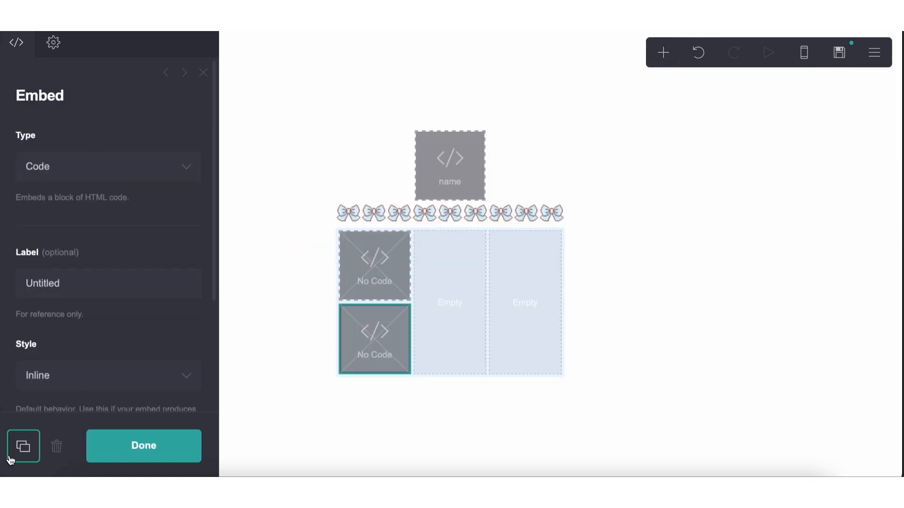
pyautogui.click(23, 446)
pyautogui.moveTo(374, 301); pyautogui.dragTo(449, 263)
pyautogui.moveTo(373, 357); pyautogui.dragTo(525, 301)
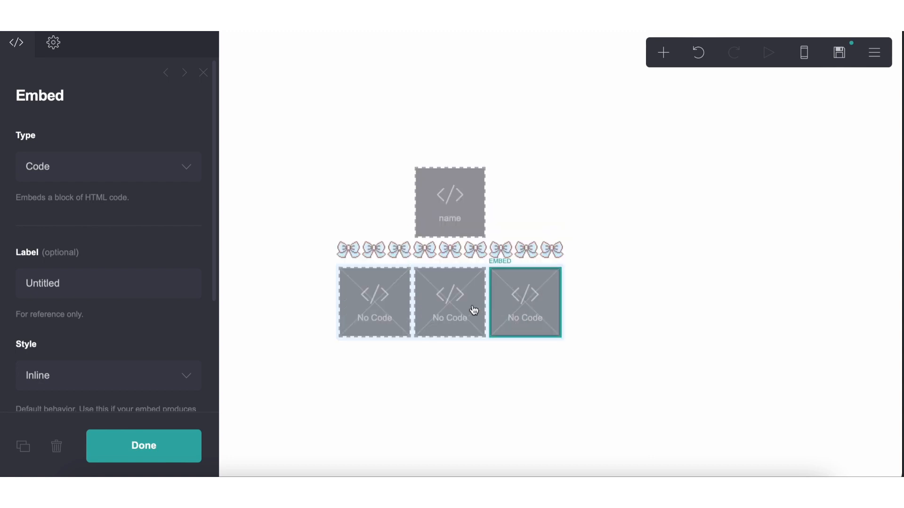
# Label the embed in the container's first column image01
pyautogui.click(474, 309)
pyautogui.click(398, 295)
pyautogui.scroll(-2, 66, 213)
pyautogui.click(56, 196)
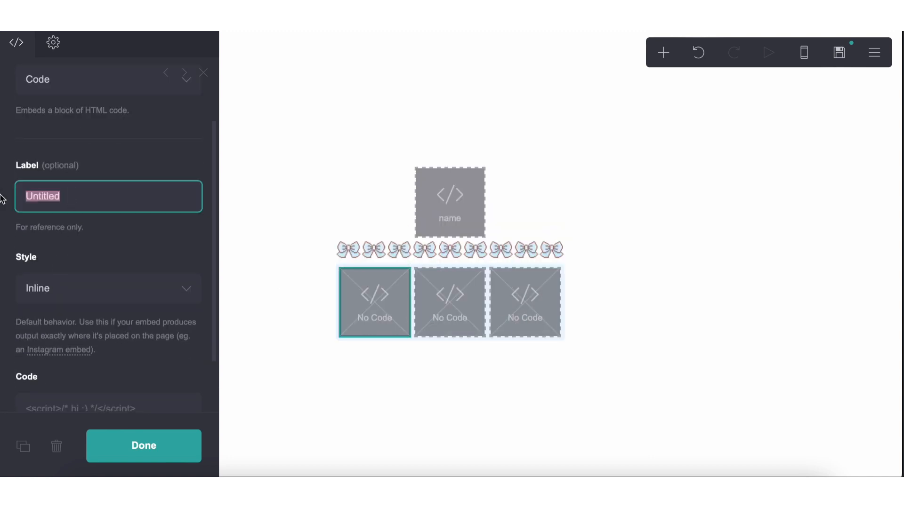
pyautogui.write('image01')
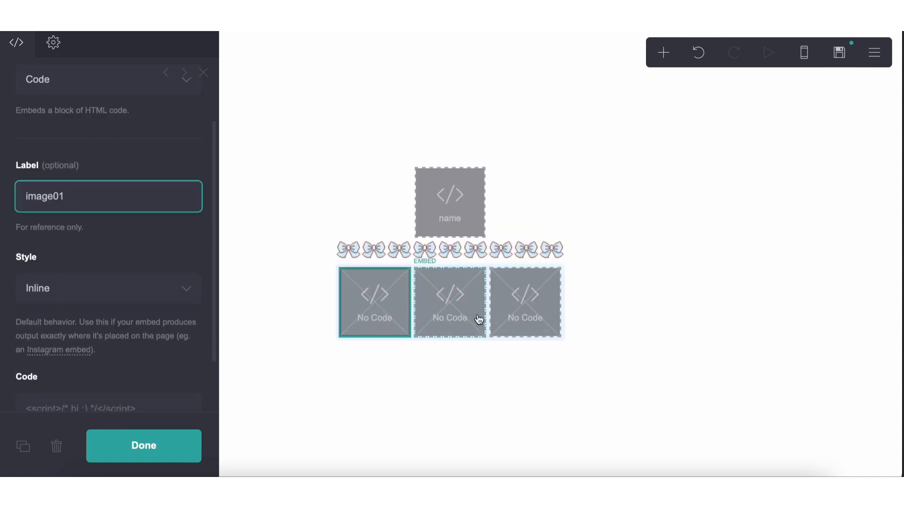
# Label the second column's embed image02 and the third column's embed image03
pyautogui.click(445, 309)
pyautogui.click(133, 282)
pyautogui.write('ia')
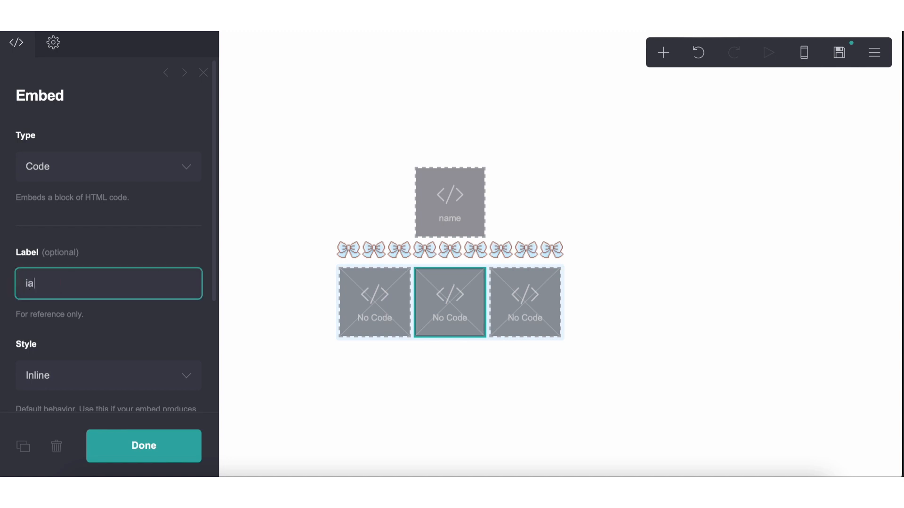
pyautogui.write('age02')
pyautogui.click(282, 317)
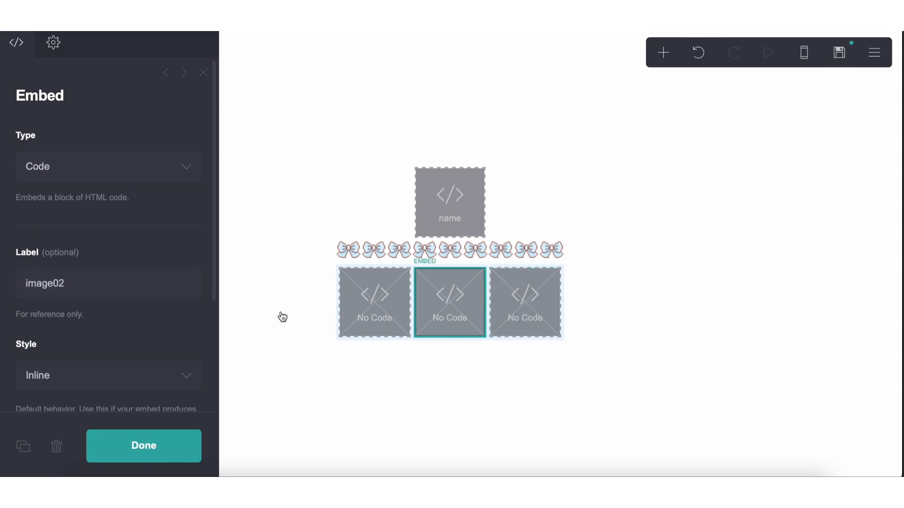
pyautogui.click(525, 303)
pyautogui.click(37, 281)
pyautogui.write('i')
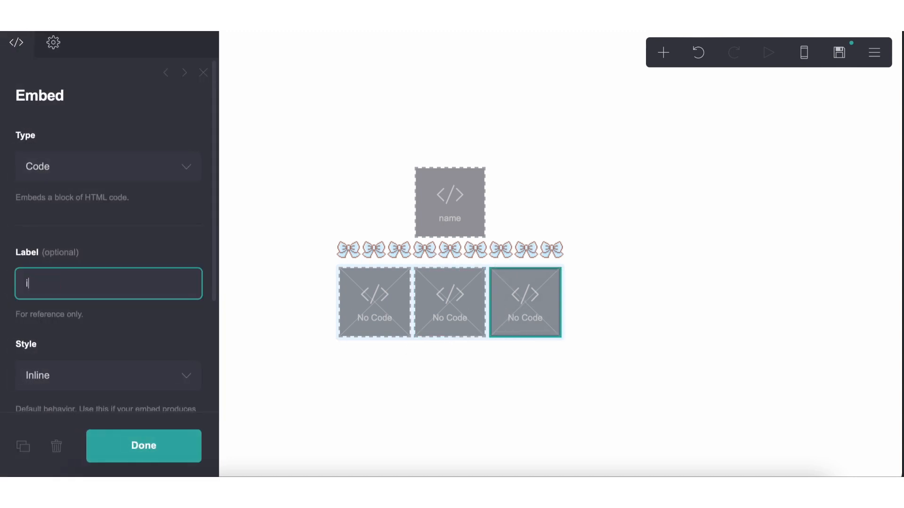
pyautogui.write('mage03')
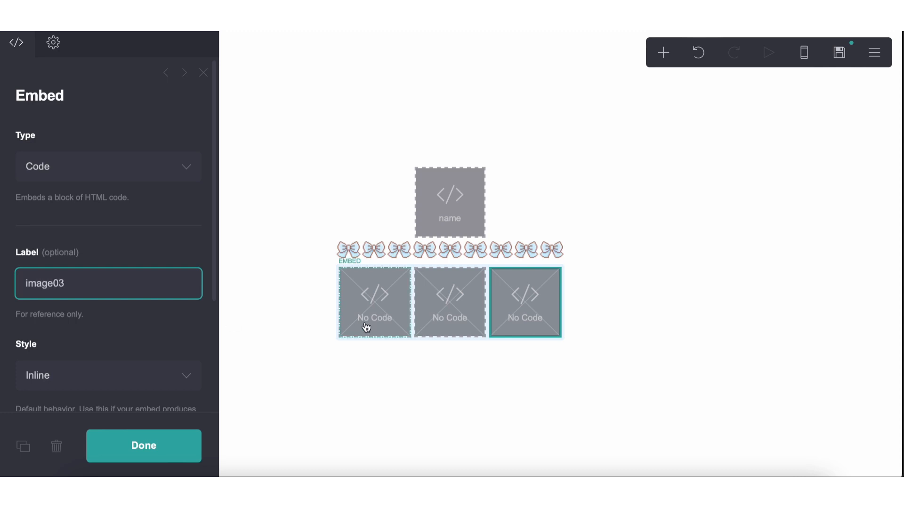
# Copy the full .pinky image-border code from the W3Schools Tryit editor and paste it into the image01 embed's code
pyautogui.click(370, 320)
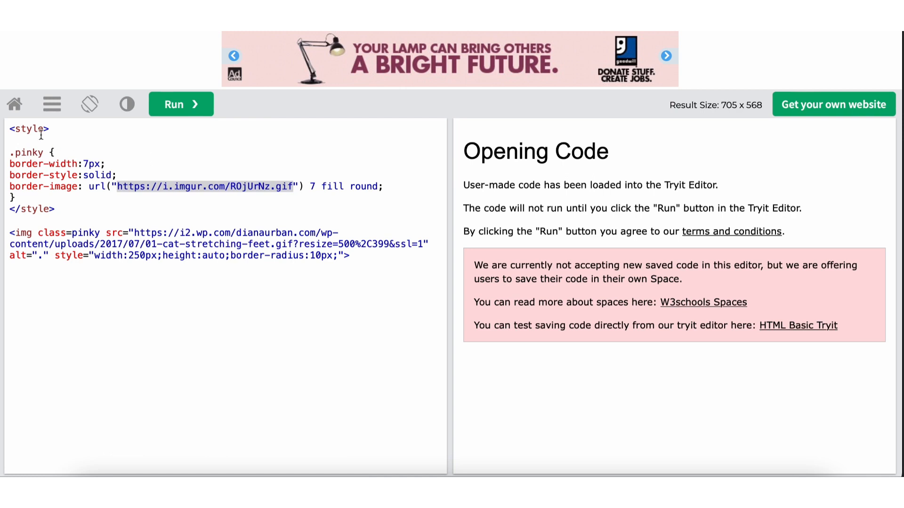
pyautogui.click(9, 129)
pyautogui.moveTo(8, 129); pyautogui.dragTo(376, 273)
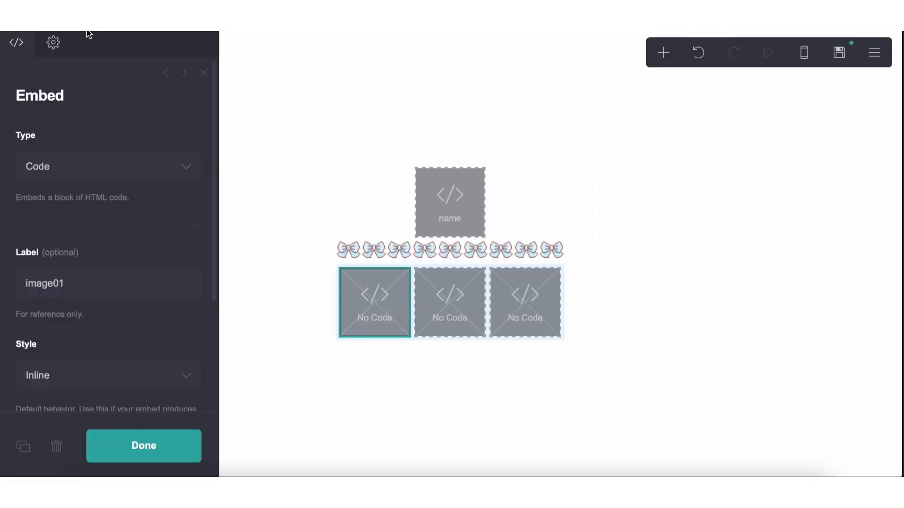
pyautogui.scroll(-4, 95, 318)
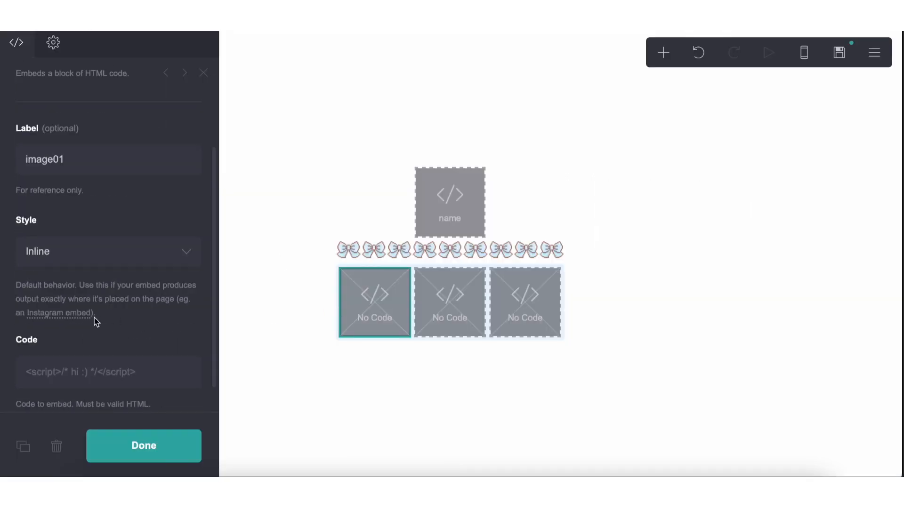
pyautogui.click(91, 340)
pyautogui.hotkey('ctrl', 'v')
pyautogui.scroll(-10, 88, 343)
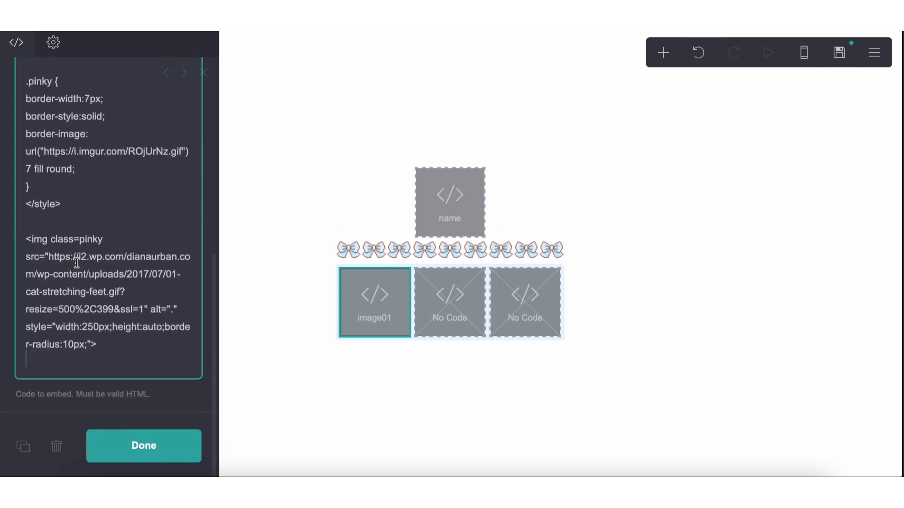
# Rename the pinky class to image01 in both the style rule and the img tag
pyautogui.doubleClick(37, 82)
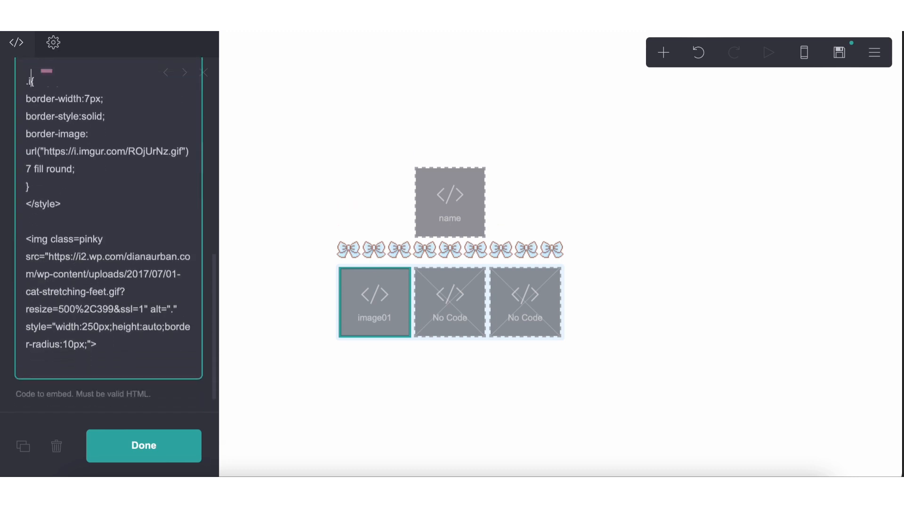
pyautogui.write('mage01')
pyautogui.doubleClick(90, 234)
pyautogui.write('ima')
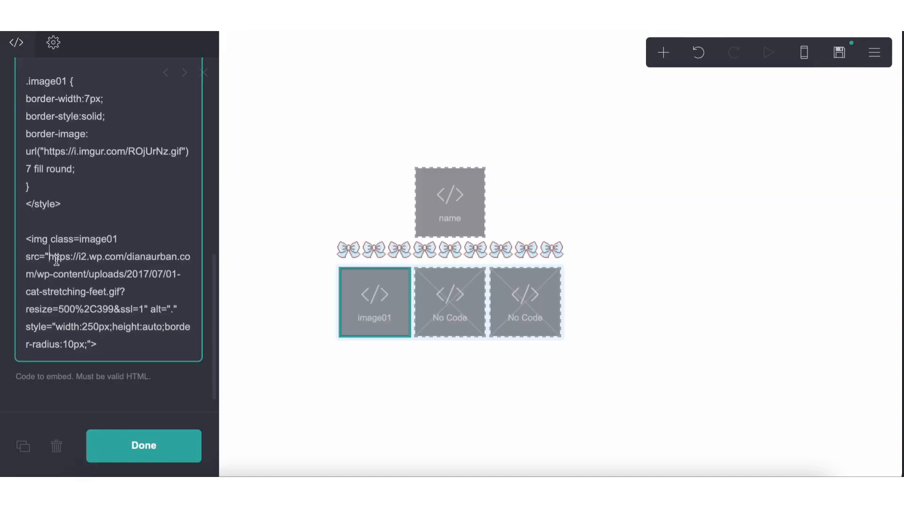
pyautogui.moveTo(57, 261); pyautogui.dragTo(133, 299)
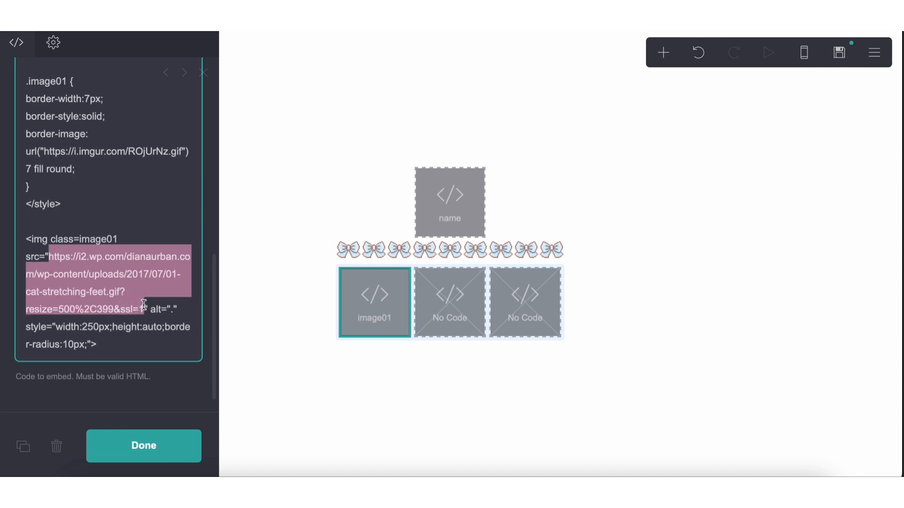
pyautogui.write('https://im4.ezgif.com/tmp/ezgif-4-a822478110.gif')
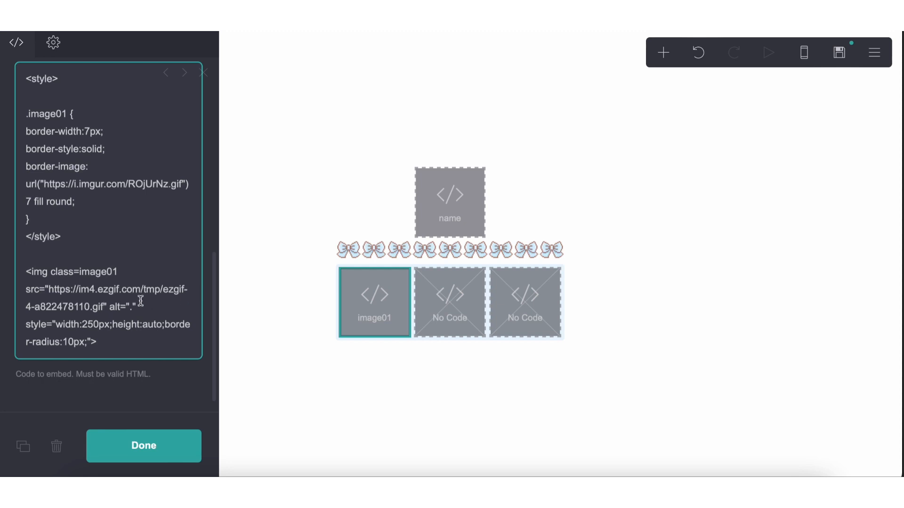
pyautogui.doubleClick(89, 325)
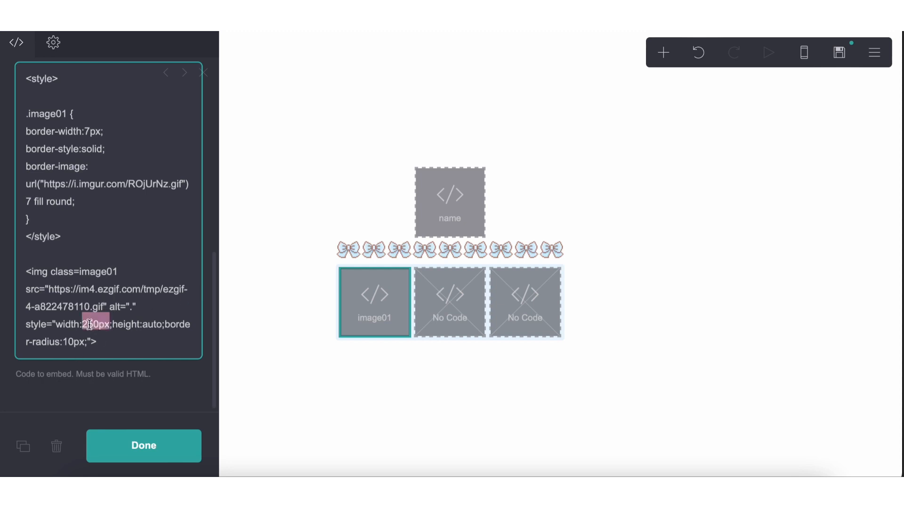
pyautogui.press('BackSpace')
pyautogui.write('150px')
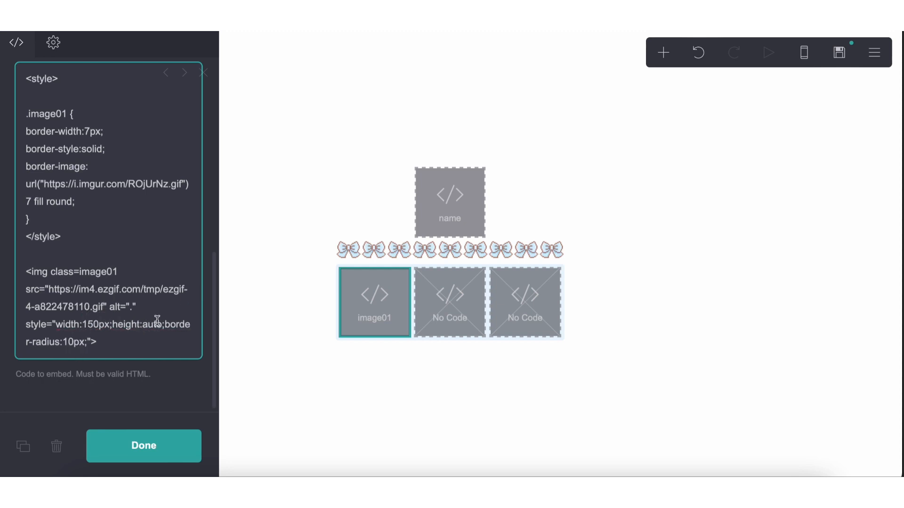
pyautogui.doubleClick(152, 324)
pyautogui.write('150px')
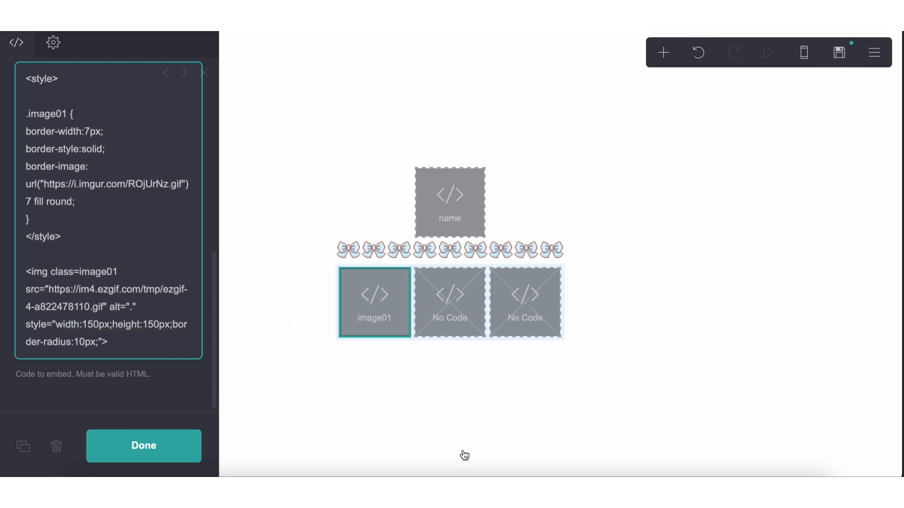
# Switch to Discord and post 1111.jpeg from the Downloads folder in the carrd-stuff channel
pyautogui.click(539, 471)
pyautogui.click(234, 454)
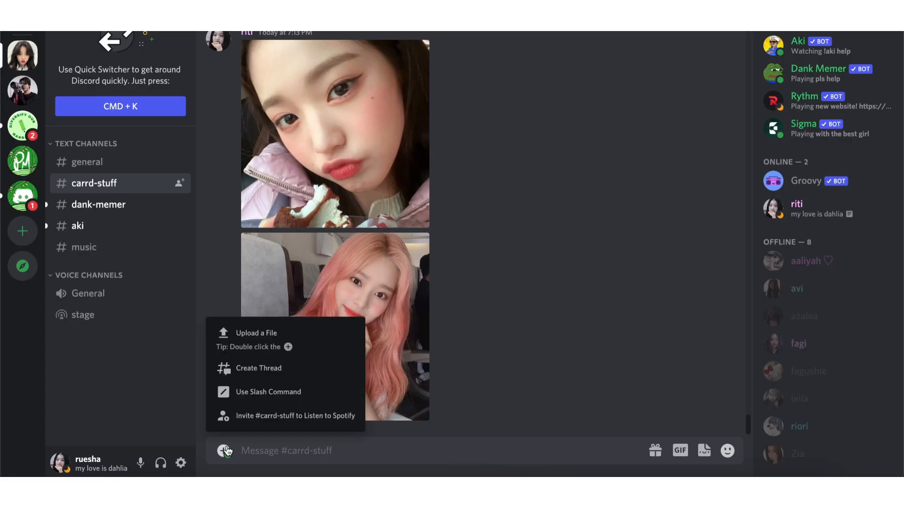
pyautogui.click(257, 351)
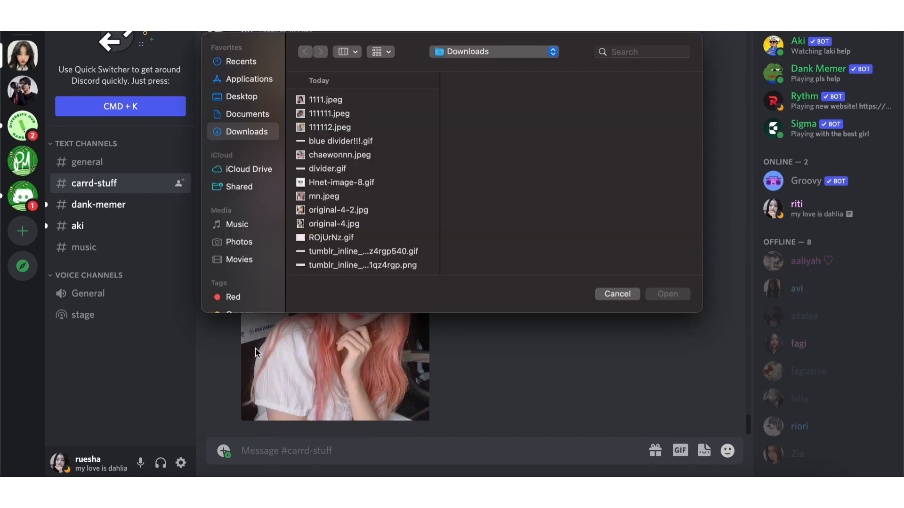
pyautogui.click(332, 101)
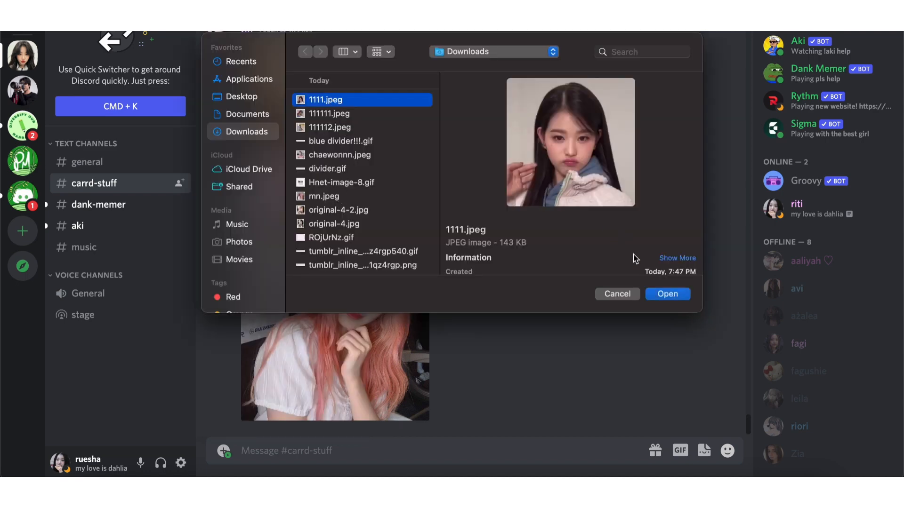
pyautogui.click(668, 295)
pyautogui.press('Return')
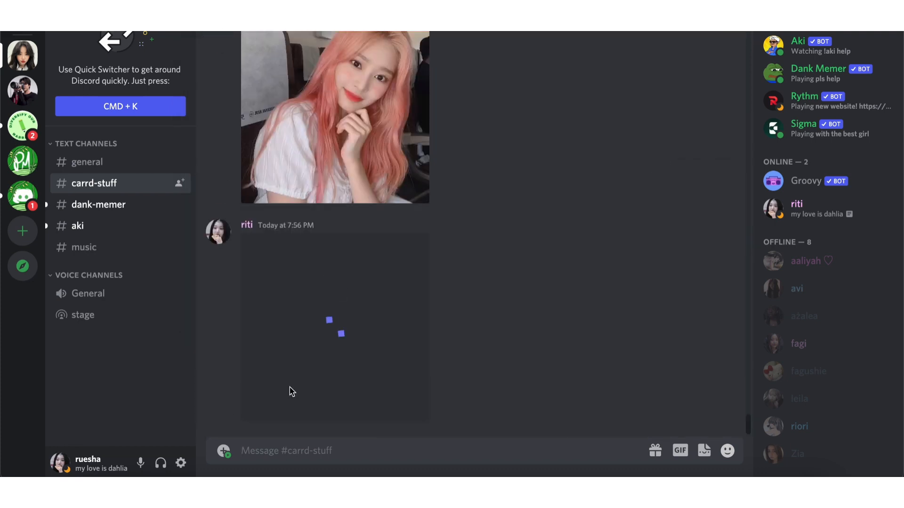
# Post 111111.jpeg from the Downloads folder in the carrd-stuff channel
pyautogui.click(224, 451)
pyautogui.click(371, 115)
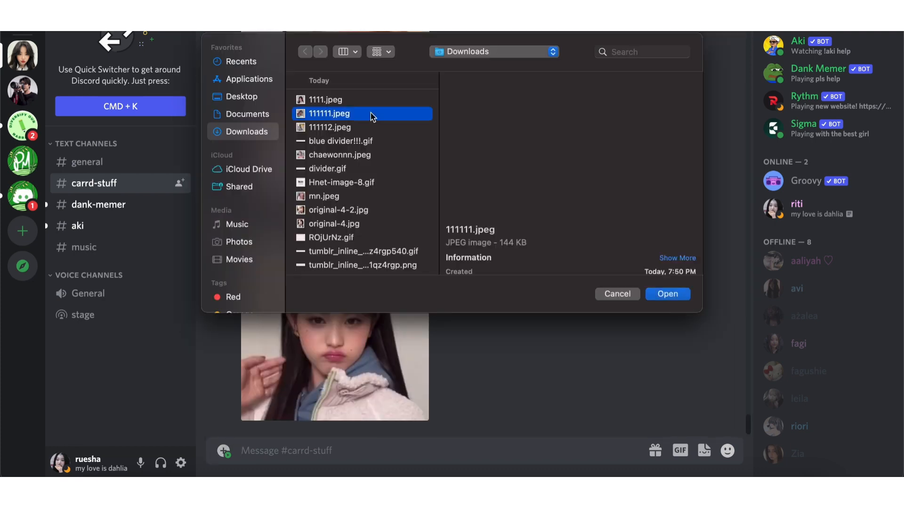
pyautogui.click(667, 294)
pyautogui.press('Return')
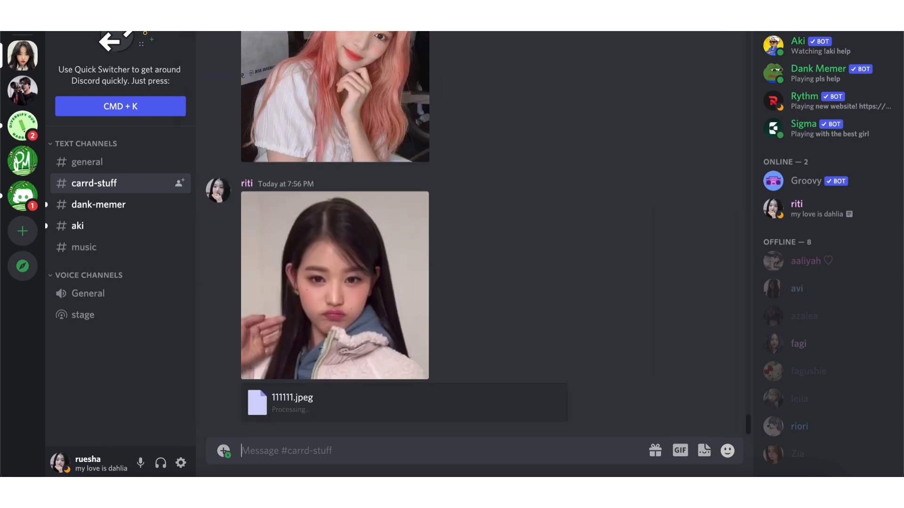
# Post 111112.jpeg from the Downloads folder in the carrd-stuff channel
pyautogui.doubleClick(225, 451)
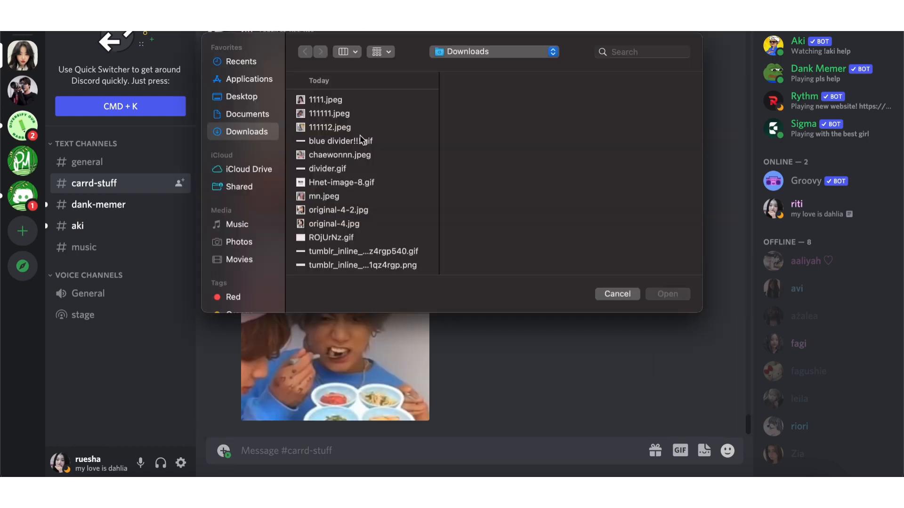
pyautogui.click(360, 128)
pyautogui.click(666, 301)
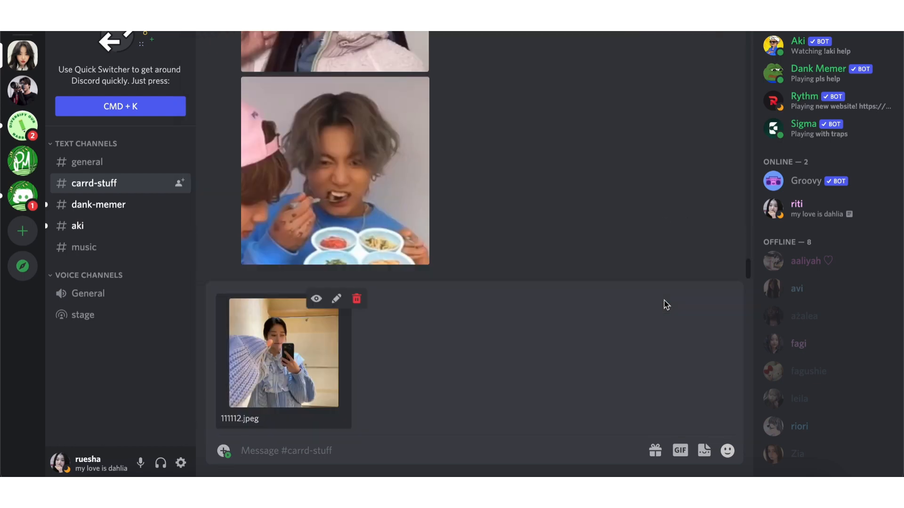
pyautogui.press('Return')
# Copy the link of the posted 1111.jpeg image and paste it in Carrd over the img source in the image01 code
pyautogui.scroll(3, 468, 222)
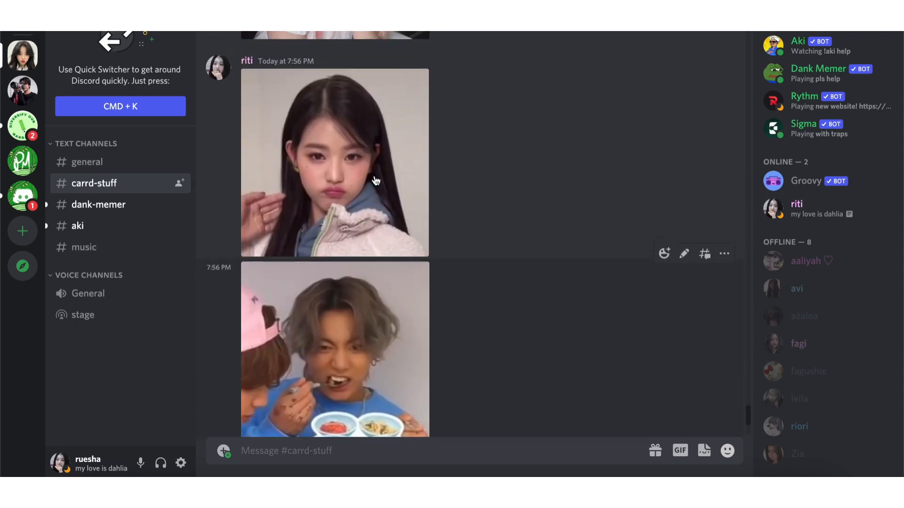
pyautogui.scroll(1, 376, 181)
pyautogui.rightClick(416, 266)
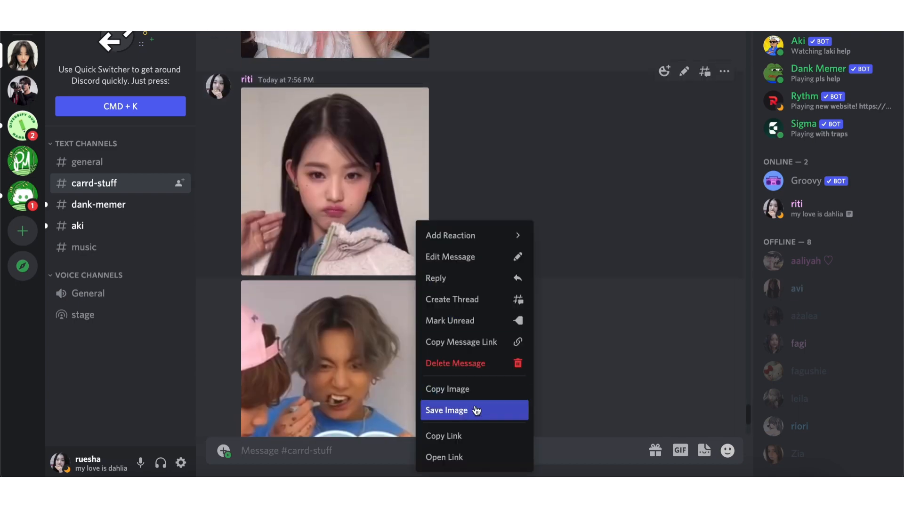
pyautogui.click(465, 436)
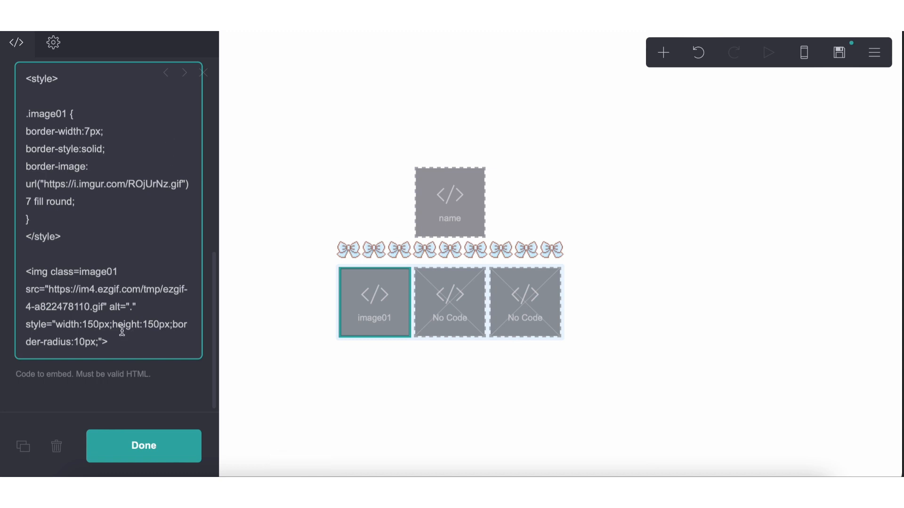
pyautogui.moveTo(49, 292); pyautogui.dragTo(98, 302)
pyautogui.click(90, 307)
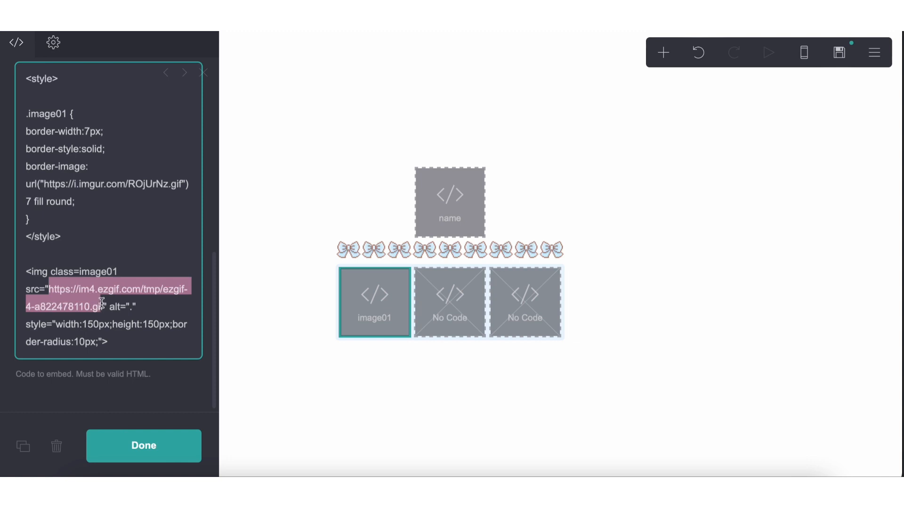
pyautogui.hotkey('ctrl', 'v')
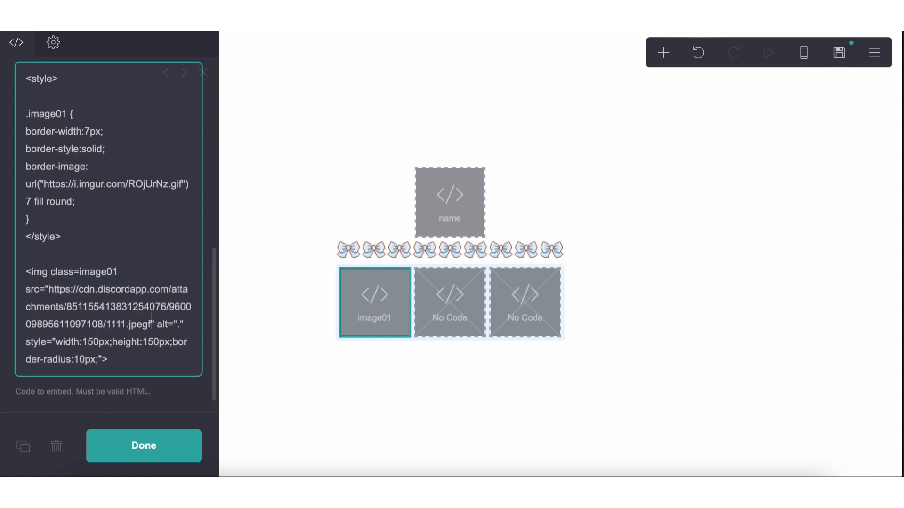
pyautogui.press('BackSpace')
pyautogui.press('super+t')
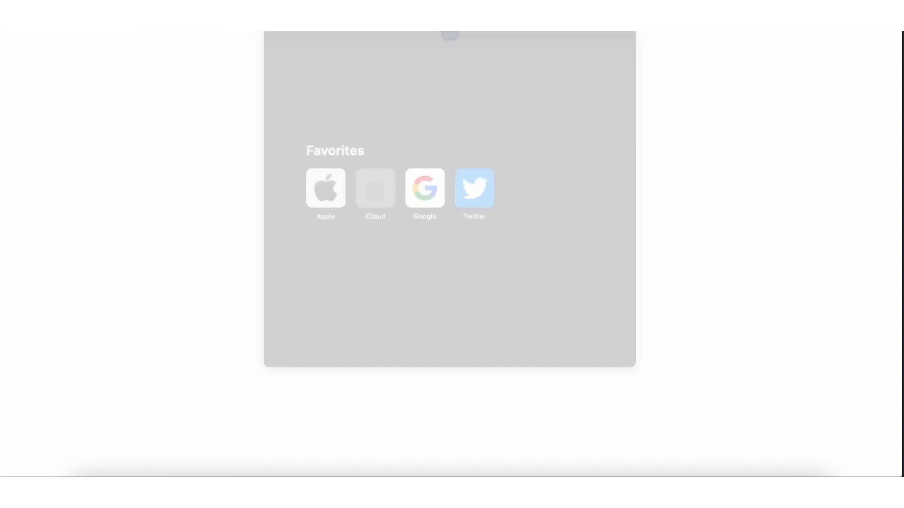
pyautogui.press('super+w')
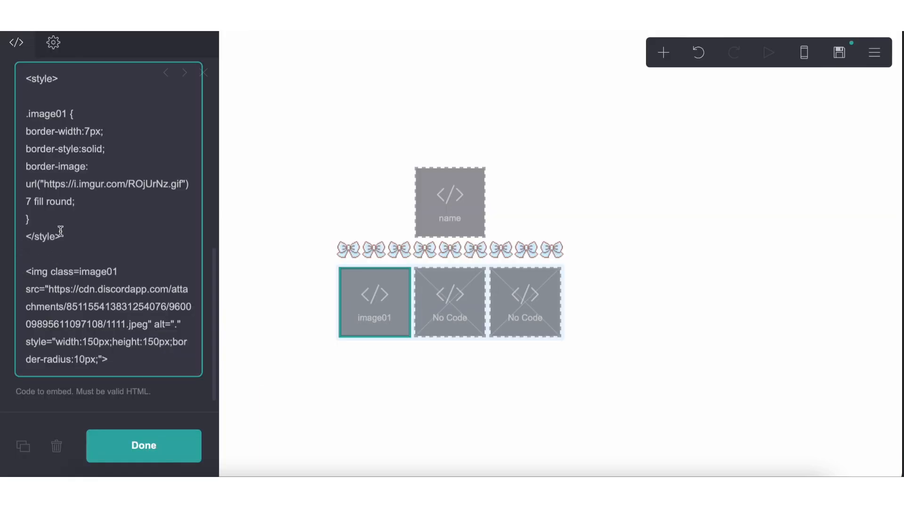
pyautogui.moveTo(44, 183); pyautogui.dragTo(184, 185)
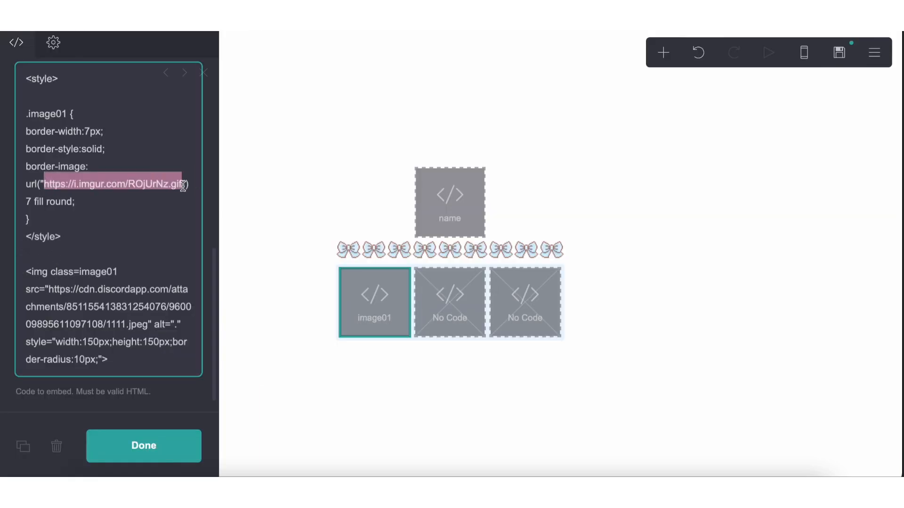
pyautogui.press('super+v')
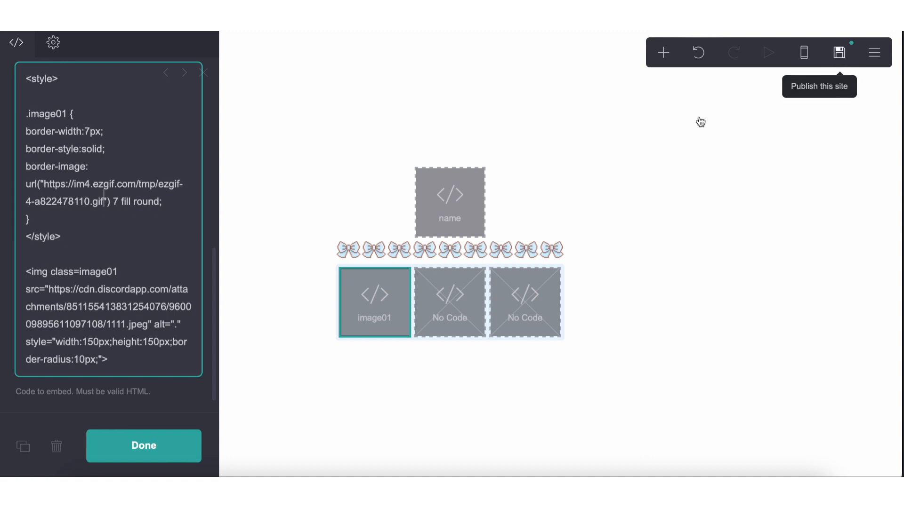
# Copy the entire image01 embed code and paste it into the image02 embed's code
pyautogui.press('super+a')
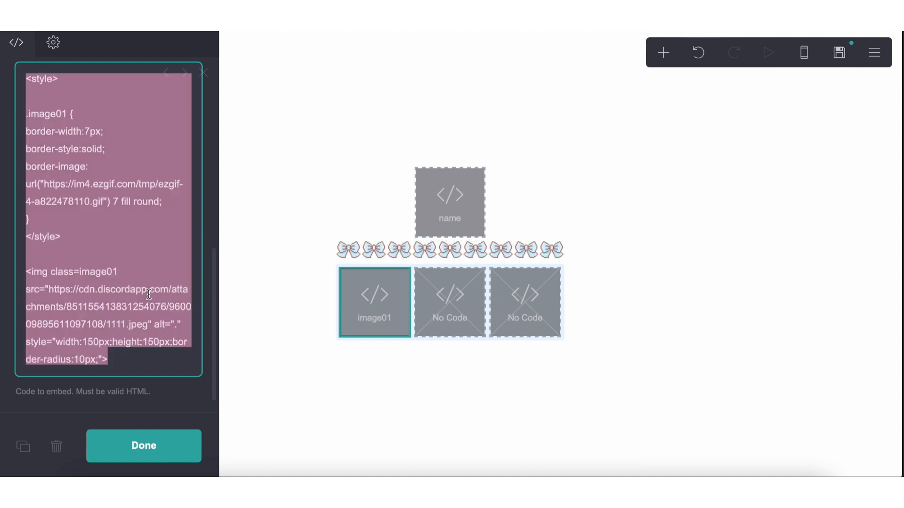
pyautogui.click(448, 296)
pyautogui.scroll(-3, 113, 320)
pyautogui.click(111, 335)
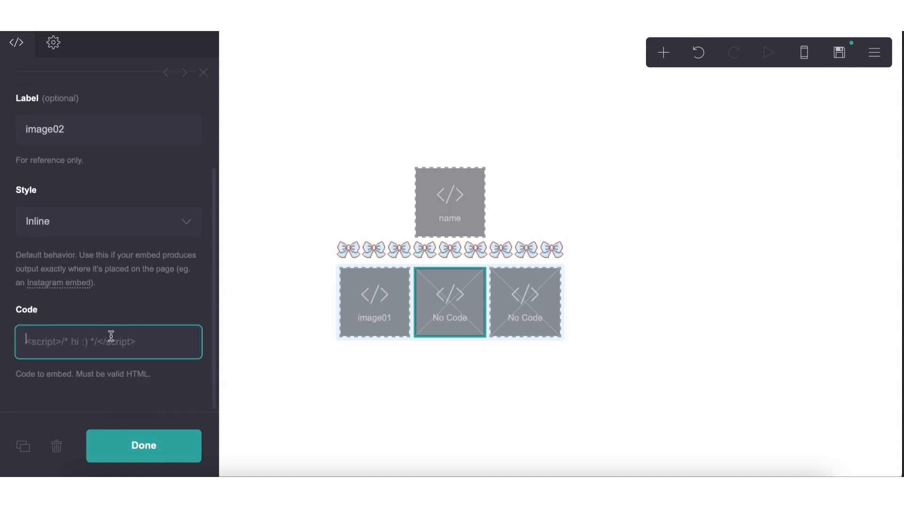
pyautogui.press('super+v')
# Rename the class to image02 in both the style rule and the img tag of the second embed
pyautogui.scroll(-2, 69, 296)
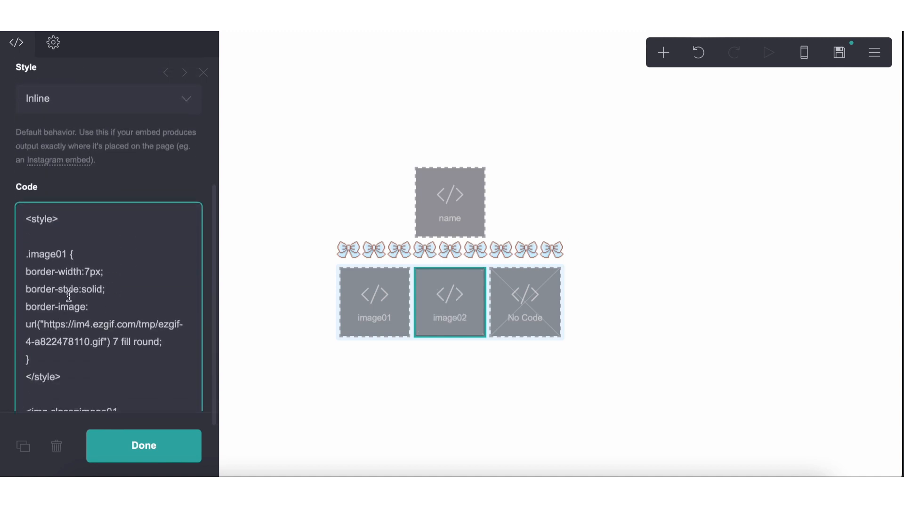
pyautogui.click(65, 257)
pyautogui.scroll(-3, 67, 278)
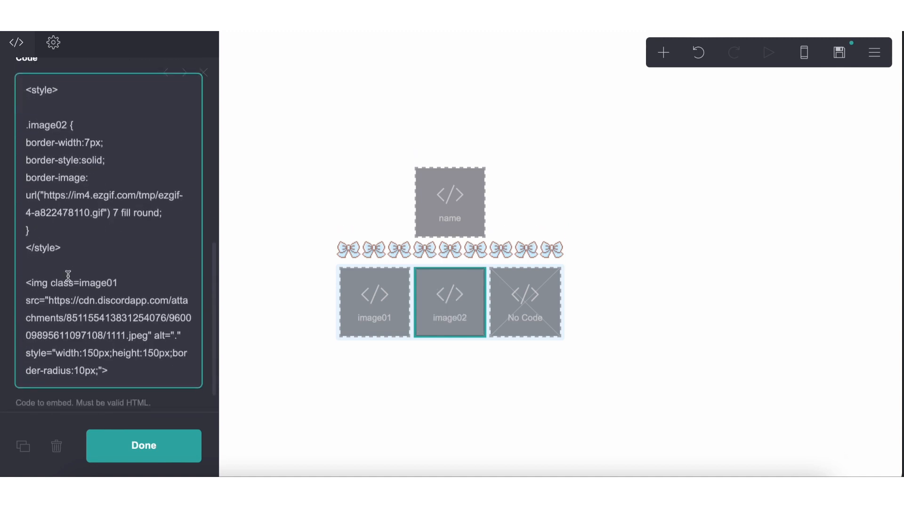
pyautogui.click(118, 281)
pyautogui.press('BackSpace')
pyautogui.write('2')
# Copy the link of the 111111.jpeg image posted in Discord and paste it over the img source in the image02 code
pyautogui.click(538, 500)
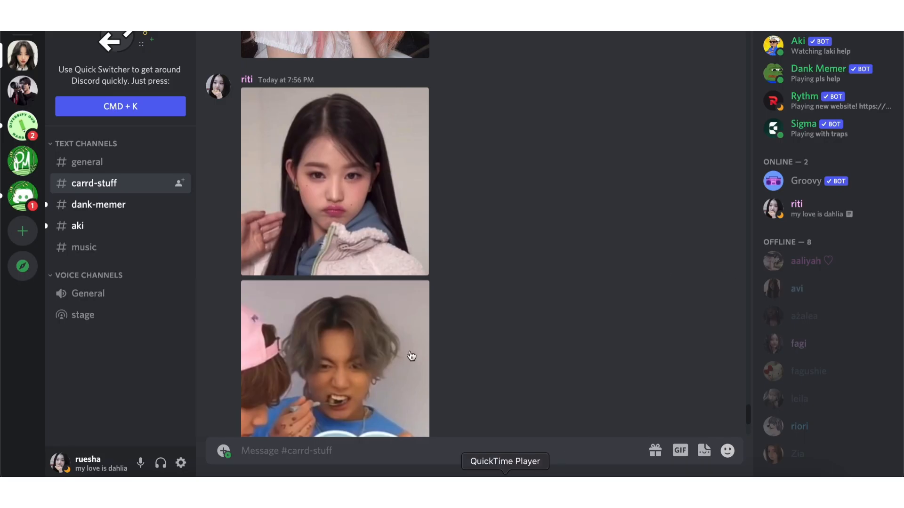
pyautogui.scroll(-5, 334, 206)
pyautogui.rightClick(333, 204)
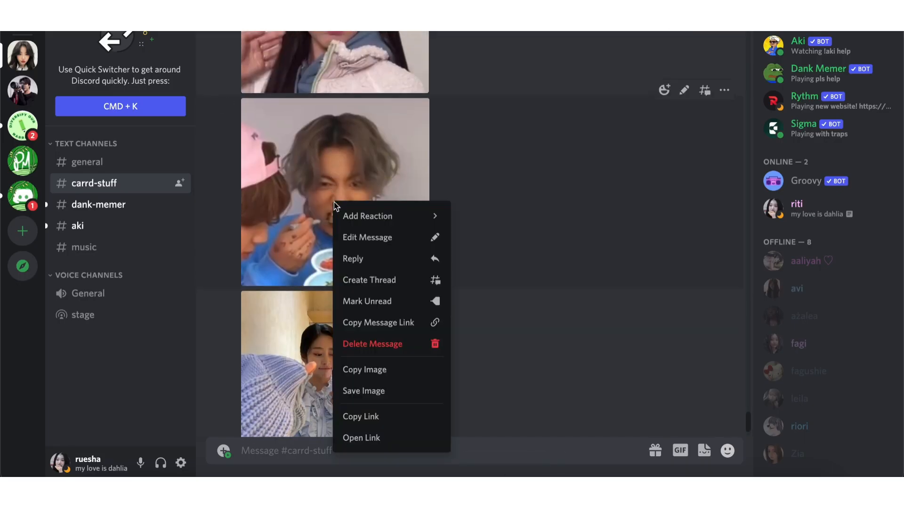
pyautogui.click(383, 416)
pyautogui.press('super+Tab')
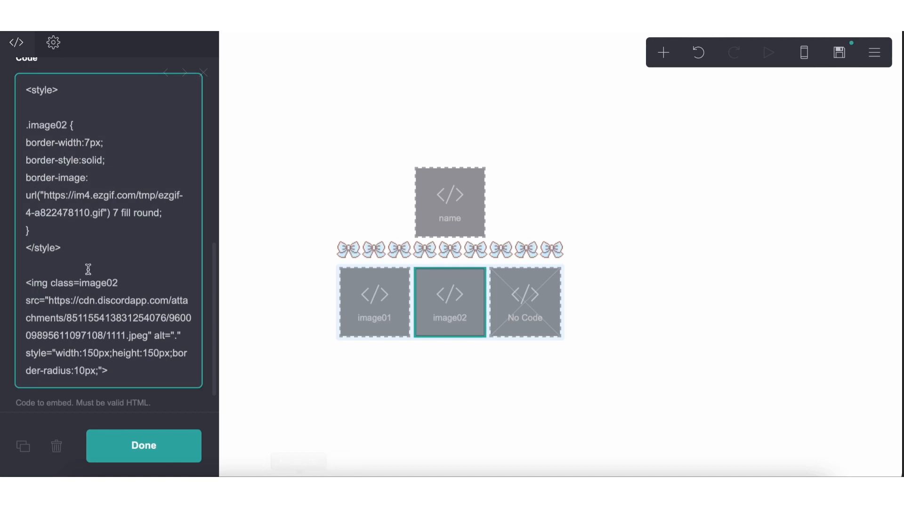
pyautogui.moveTo(48, 302); pyautogui.dragTo(141, 331)
pyautogui.press('super+v')
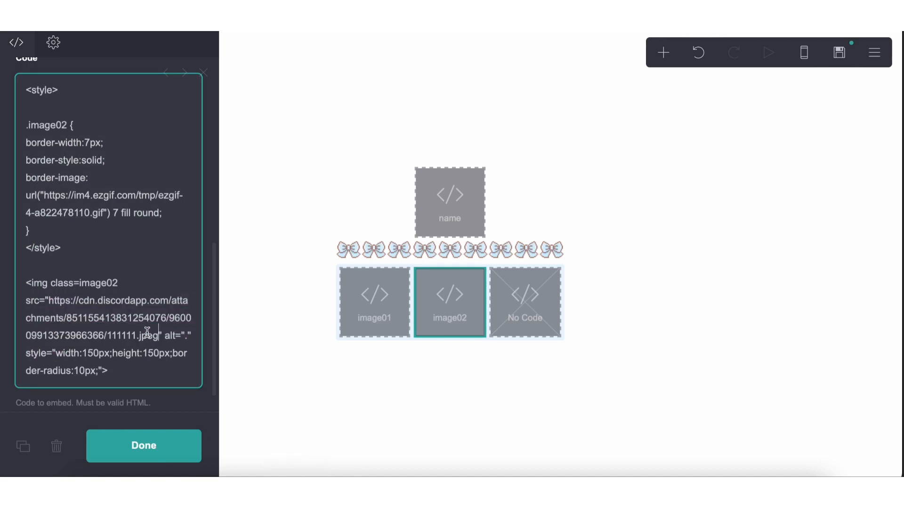
# Copy the entire image02 embed code and paste it into the image03 embed's code
pyautogui.click(546, 304)
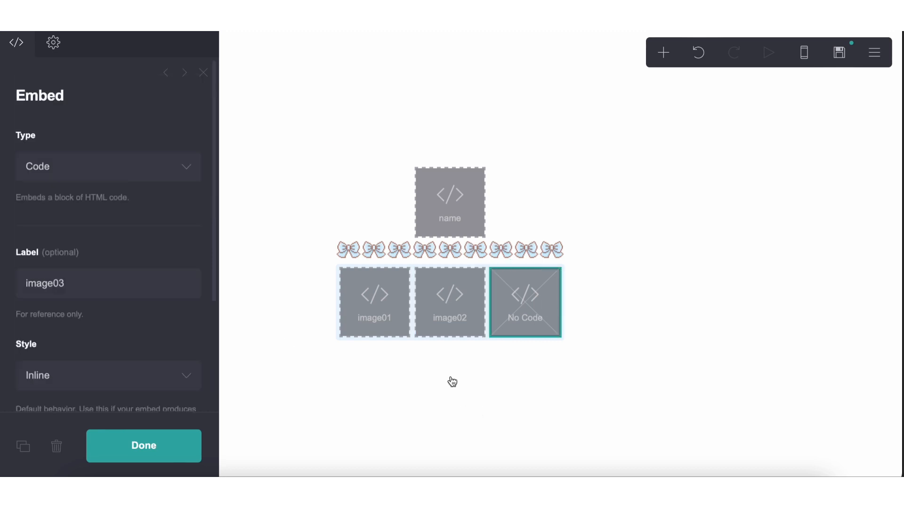
pyautogui.scroll(-2, 159, 270)
pyautogui.click(424, 306)
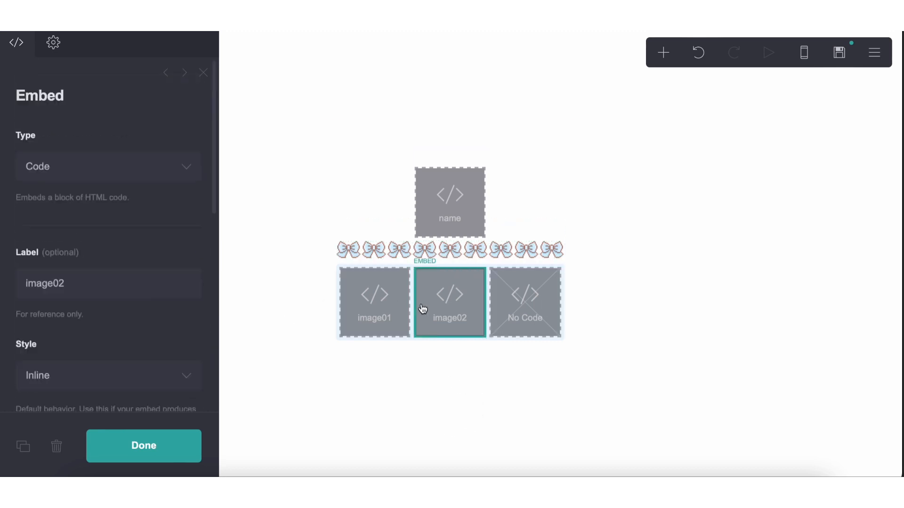
pyautogui.scroll(-4, 94, 330)
pyautogui.click(108, 357)
pyautogui.press('super+a')
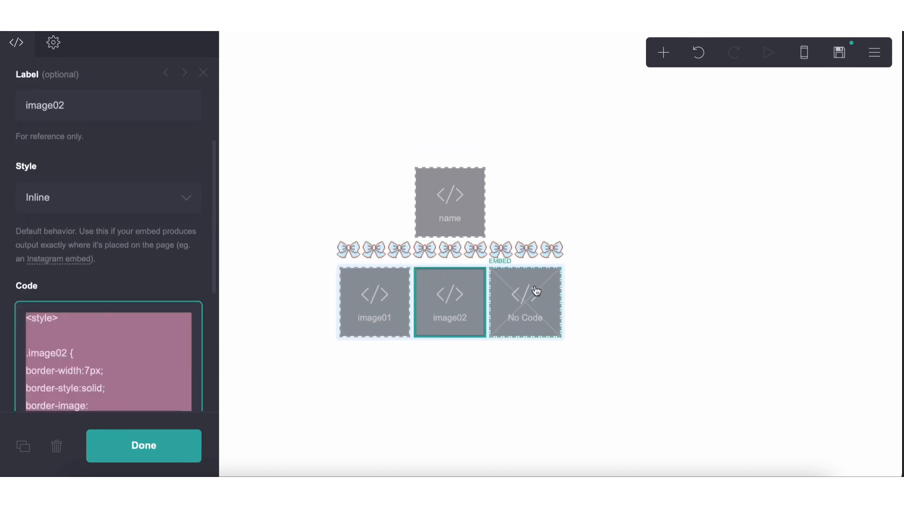
pyautogui.click(528, 307)
pyautogui.scroll(-4, 141, 318)
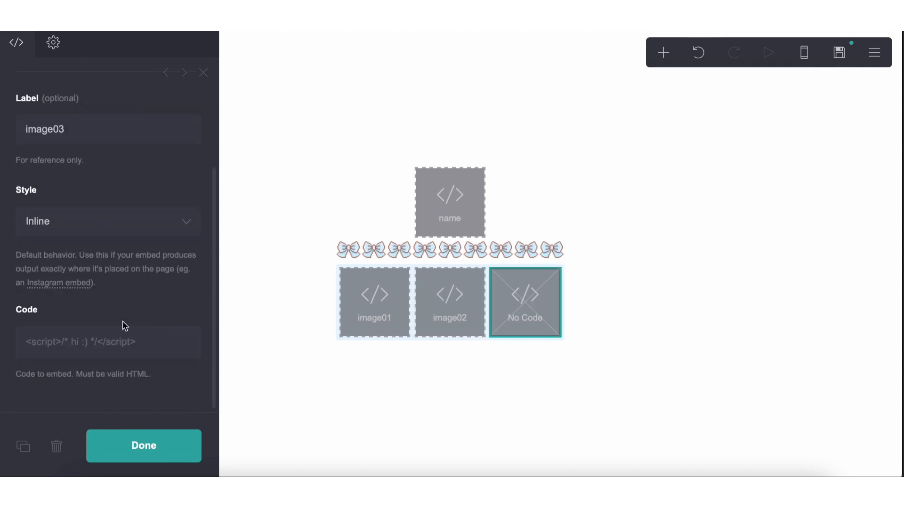
pyautogui.click(111, 347)
pyautogui.press('super+v')
pyautogui.scroll(-5, 74, 217)
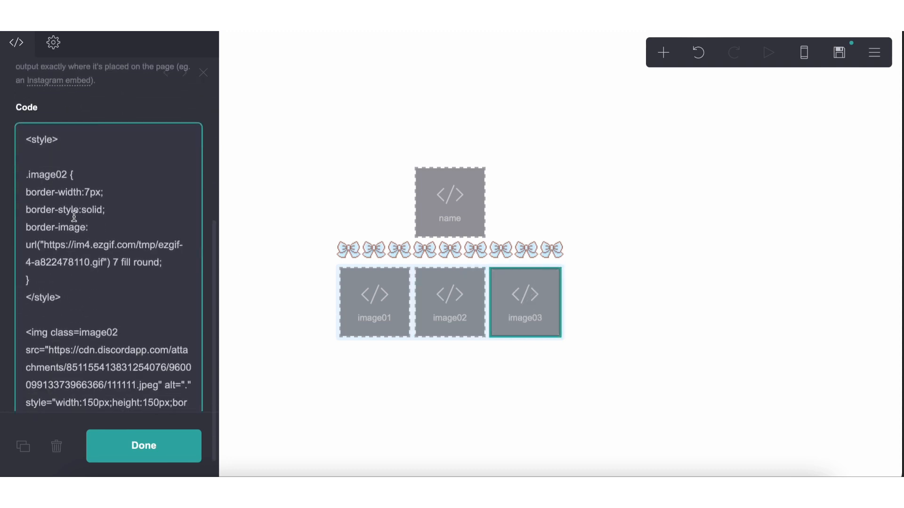
# Rename the class in the third embed's style rule to image03
pyautogui.click(67, 177)
pyautogui.press('BackSpace')
pyautogui.write('3')
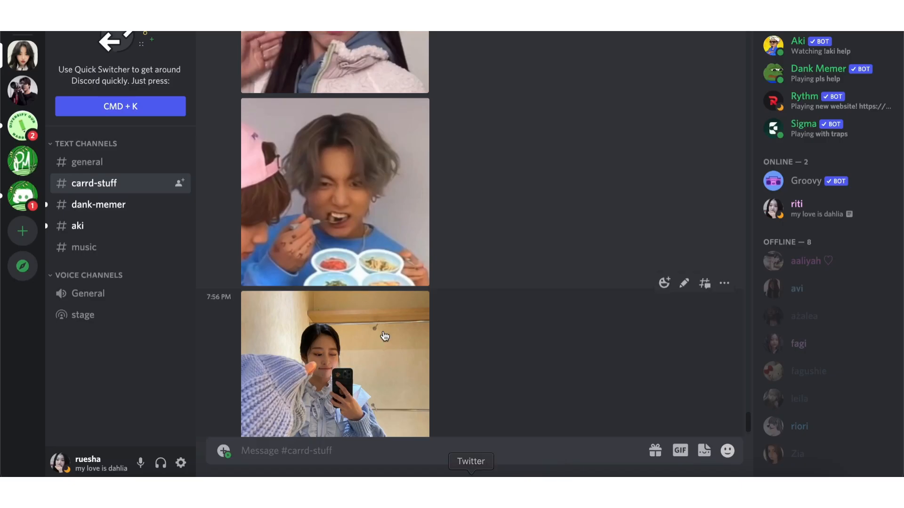
# Copy the link of the 111112.jpeg image posted in Discord and paste it over the img source in the image03 code
pyautogui.scroll(-2, 385, 336)
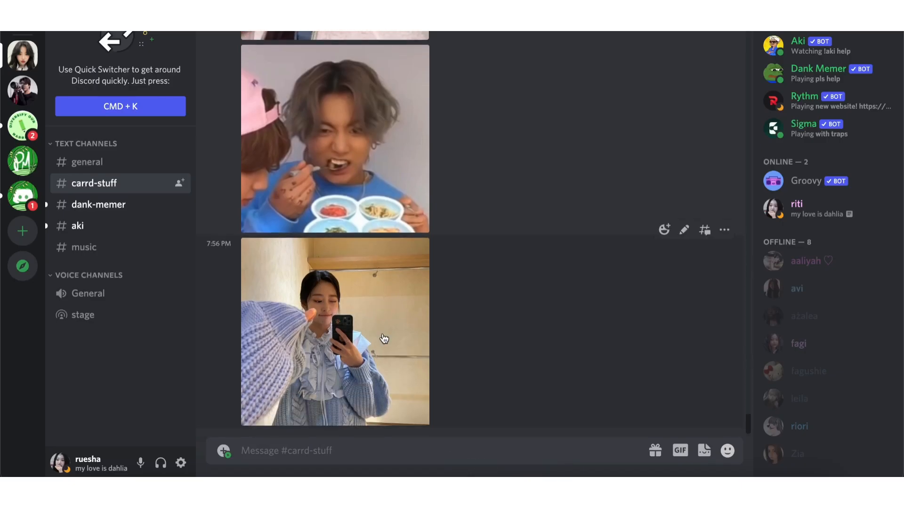
pyautogui.rightClick(355, 320)
pyautogui.click(399, 416)
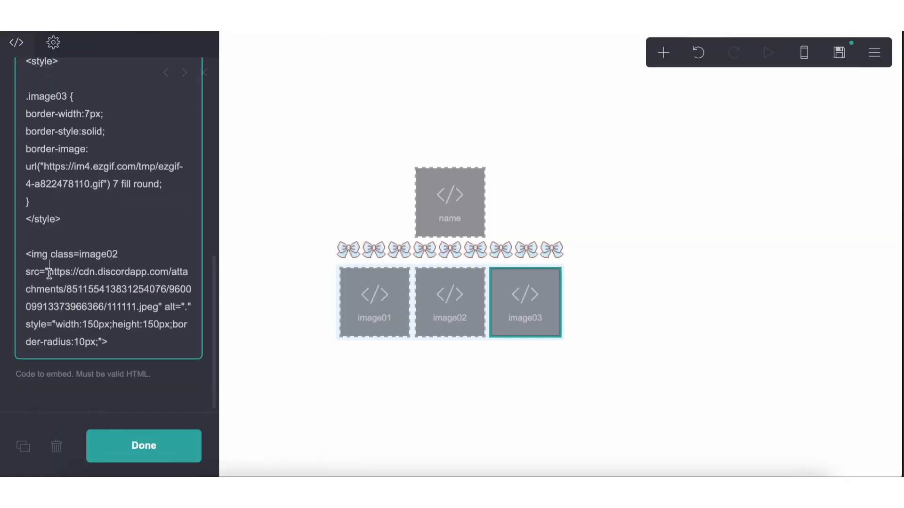
pyautogui.moveTo(49, 272); pyautogui.dragTo(157, 304)
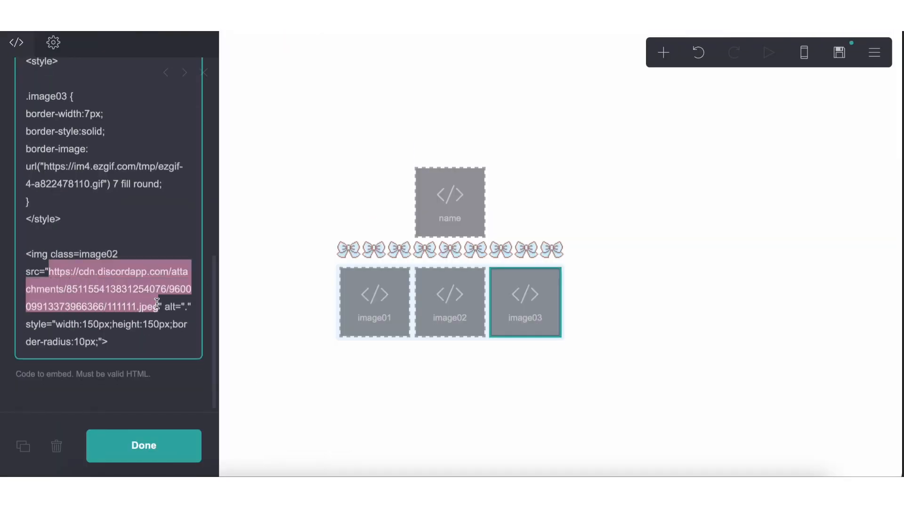
pyautogui.hotkey('ctrl', 'v')
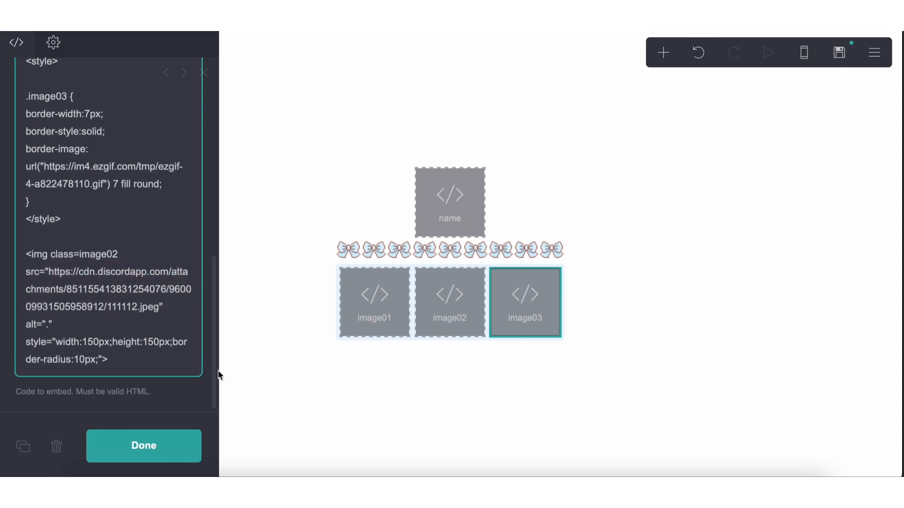
# Publish the changes to trial.crd.co and open the live site to check the image row
pyautogui.click(392, 420)
pyautogui.click(839, 53)
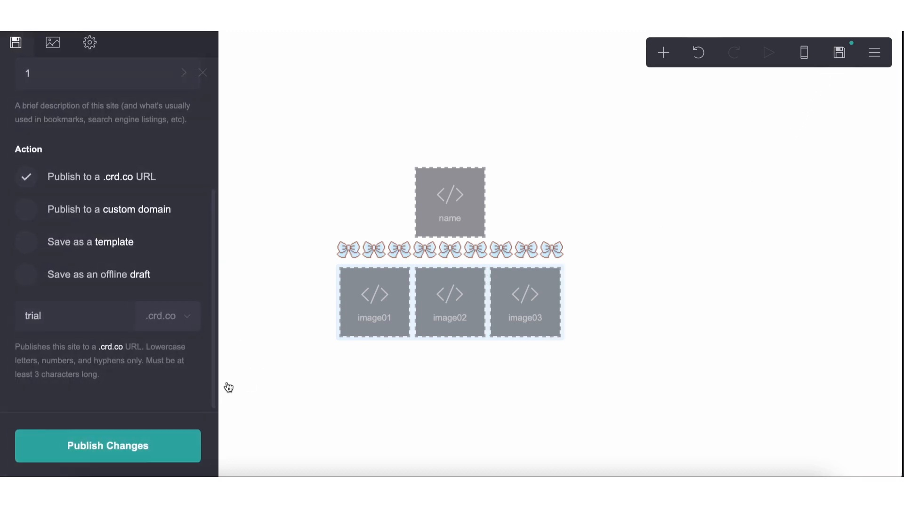
pyautogui.click(155, 447)
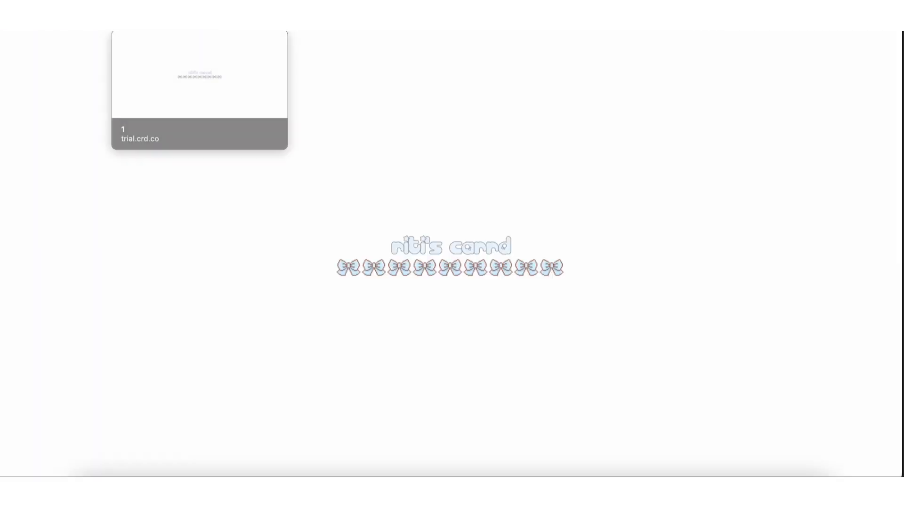
pyautogui.click(155, 16)
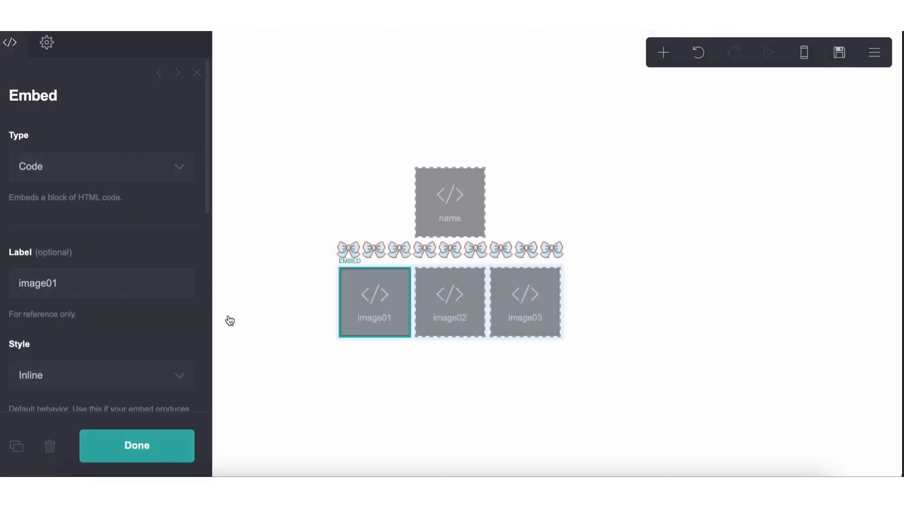
# In the image01 embed code, set the img width to 115px and the height to 110px
pyautogui.tripleClick(93, 324)
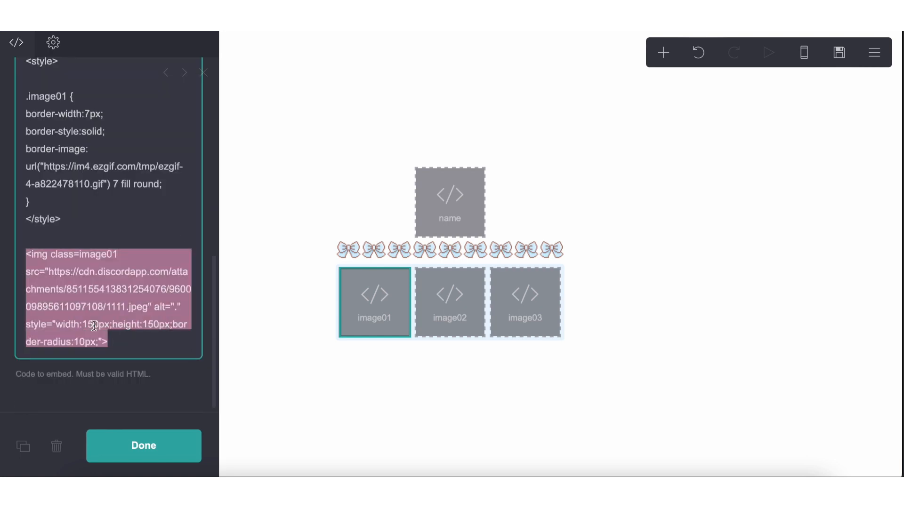
pyautogui.doubleClick(87, 325)
pyautogui.click(86, 324)
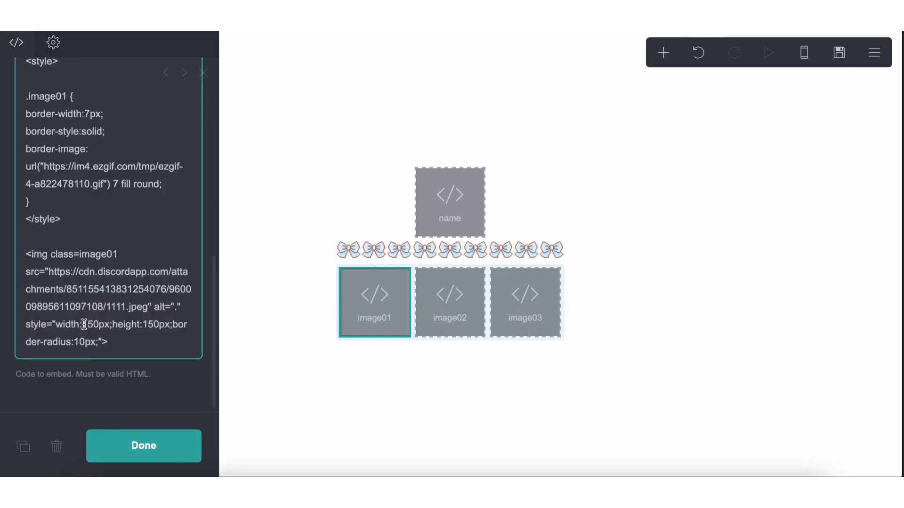
pyautogui.press('Delete')
pyautogui.press('Delete')
pyautogui.write('15')
pyautogui.click(156, 324)
pyautogui.press('BackSpace')
pyautogui.write('1')
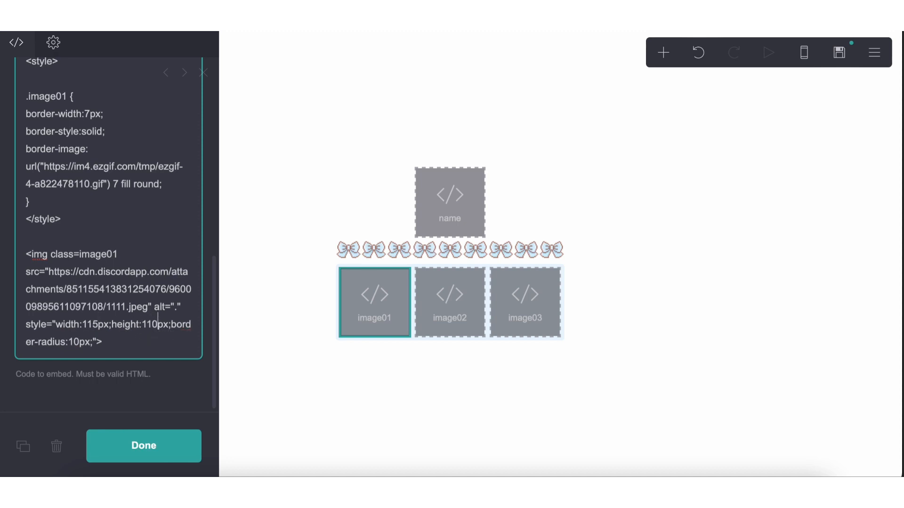
# In the image02 embed code, set the img width and height to 115px
pyautogui.click(445, 307)
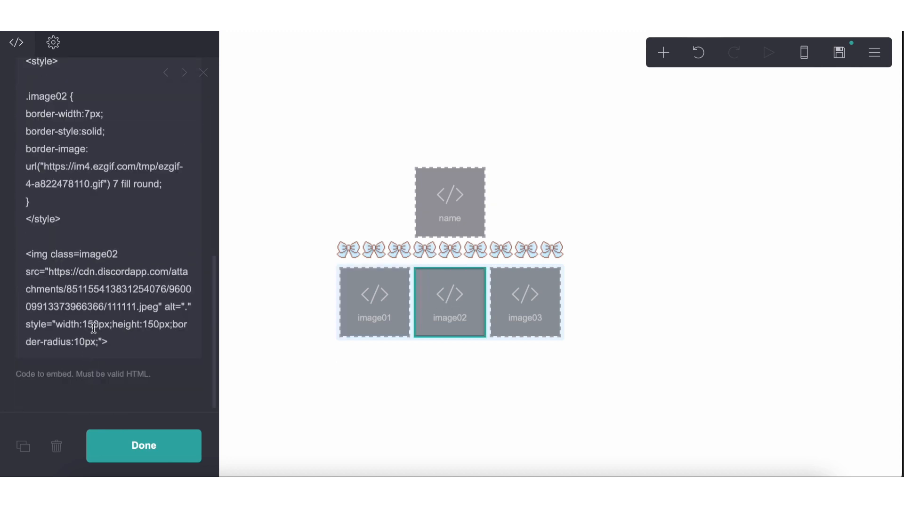
pyautogui.click(93, 328)
pyautogui.press('BackSpace')
pyautogui.press('Delete')
pyautogui.write('15')
pyautogui.click(157, 325)
pyautogui.press('BackSpace')
pyautogui.press('Delete')
pyautogui.write('15')
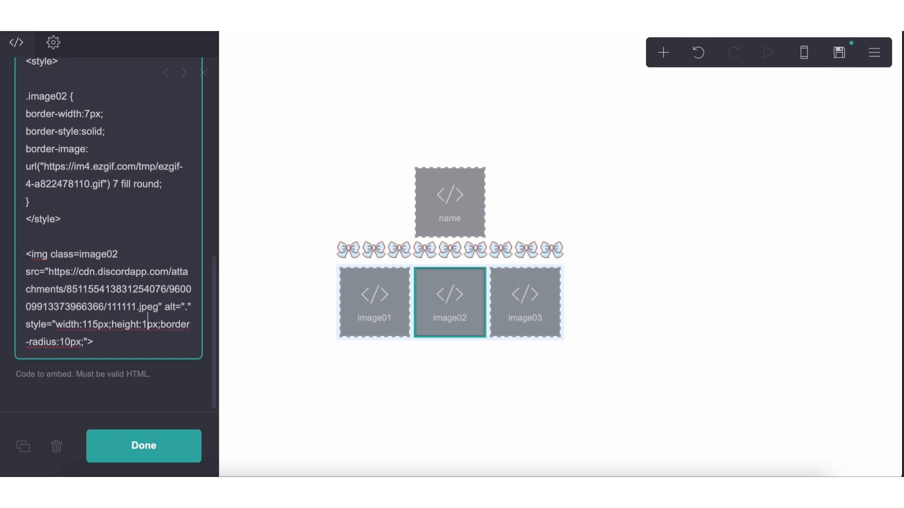
# In the image03 embed code, set the img width and height to 115px and leave the embed
pyautogui.click(499, 287)
pyautogui.scroll(-10, 80, 341)
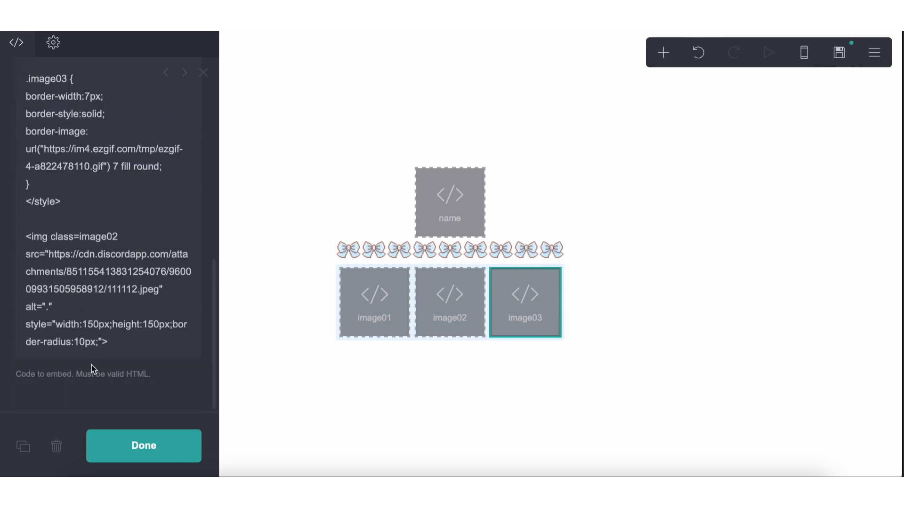
pyautogui.click(99, 323)
pyautogui.press('BackSpace')
pyautogui.press('BackSpace')
pyautogui.write('15')
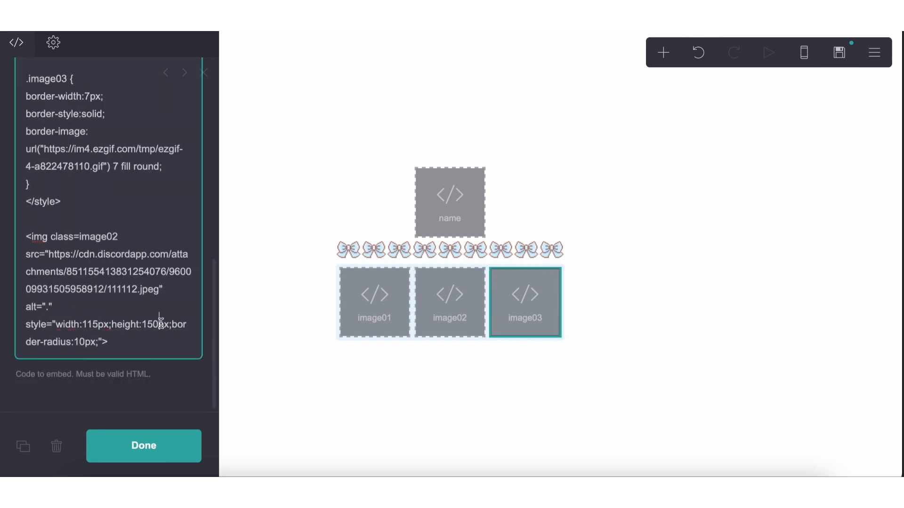
pyautogui.click(158, 324)
pyautogui.press('BackSpace')
pyautogui.press('BackSpace')
pyautogui.write('15')
pyautogui.click(338, 421)
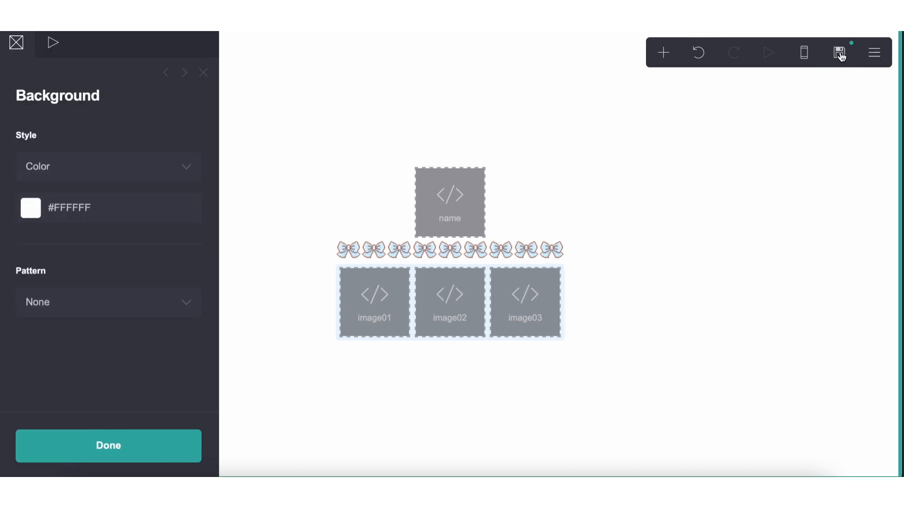
# Publish the resized images to trial.crd.co and dismiss the confirmation
pyautogui.hotkey('ctrl', 's')
pyautogui.click(151, 449)
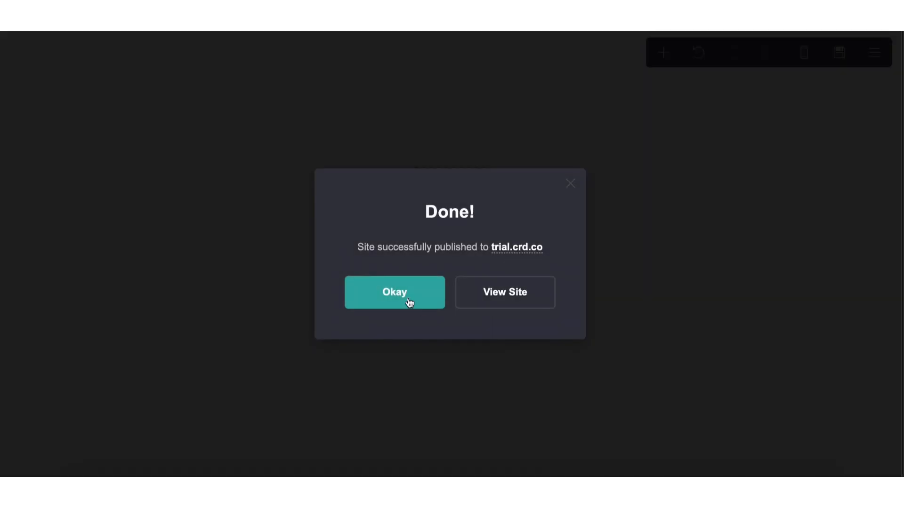
pyautogui.click(409, 300)
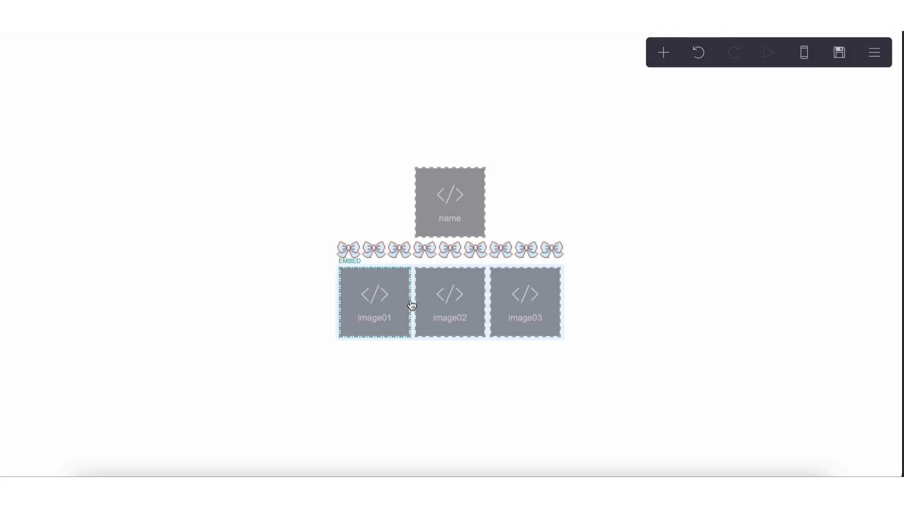
# Give the image container's background a Dots (Circle) pattern in the color #FFFFFF80
pyautogui.click(335, 311)
pyautogui.scroll(-5, 40, 206)
pyautogui.click(53, 43)
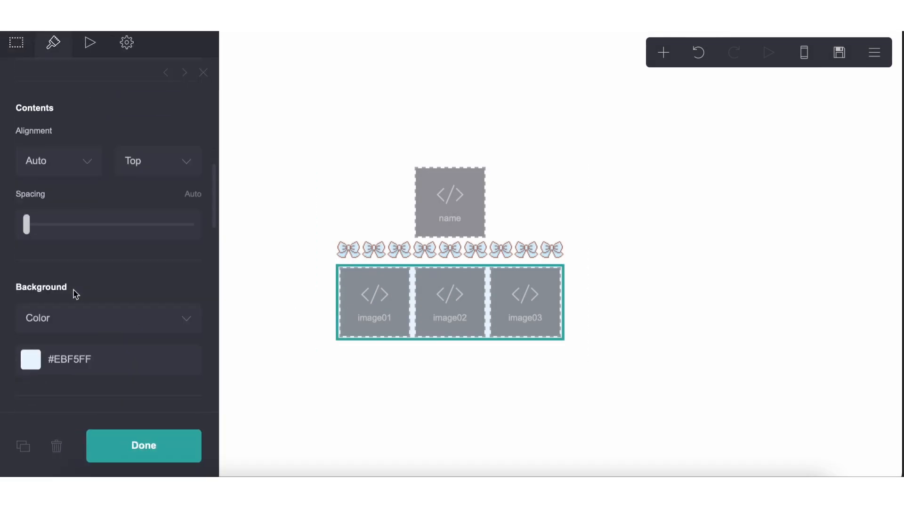
pyautogui.scroll(-8, 76, 294)
pyautogui.scroll(4, 75, 292)
pyautogui.click(65, 218)
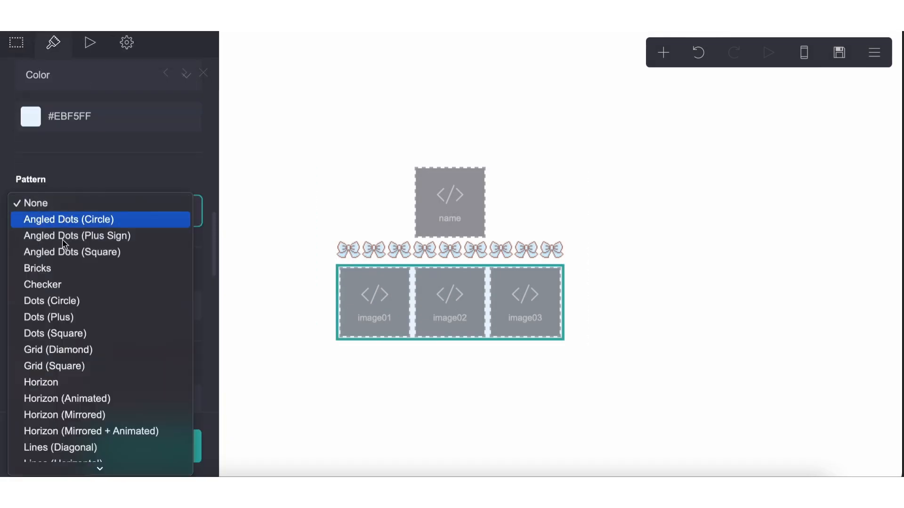
pyautogui.click(65, 306)
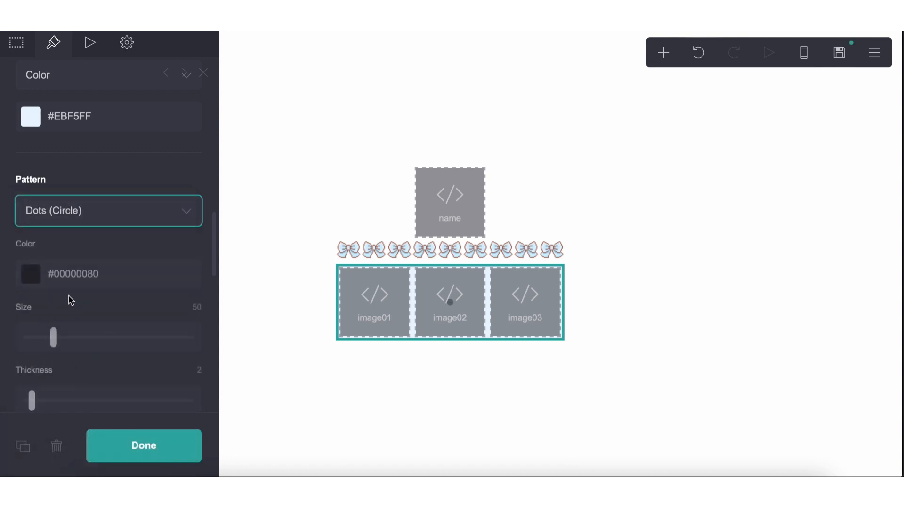
pyautogui.click(66, 274)
pyautogui.write('FFFFFF80')
pyautogui.click(80, 310)
pyautogui.scroll(-3, 80, 309)
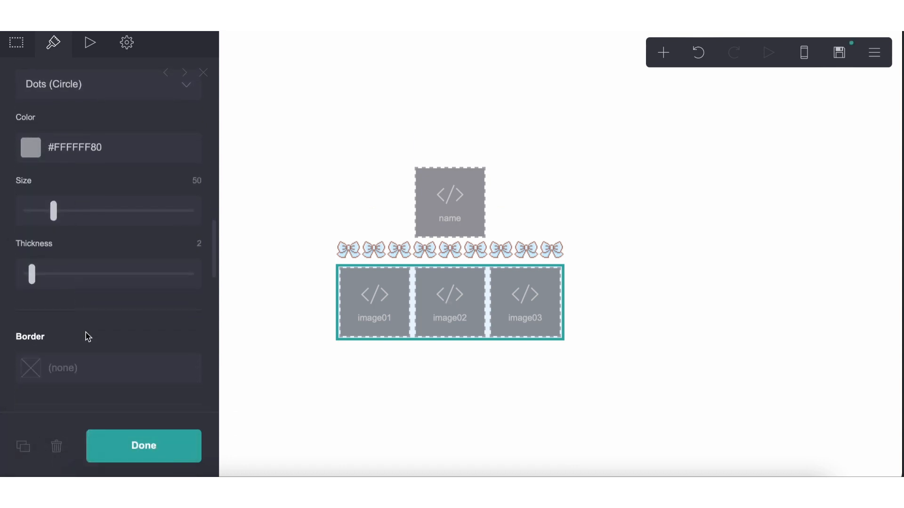
# Set the image container's dot pattern size to 23
pyautogui.click(197, 180)
pyautogui.write('23')
pyautogui.press('Return')
# Raise the dot pattern color to full opacity, making it #FFFFFF
pyautogui.click(91, 147)
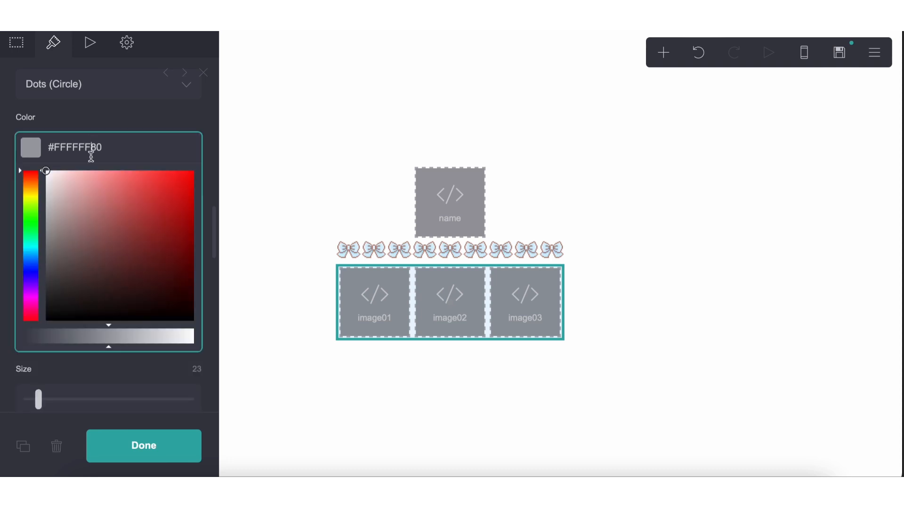
pyautogui.moveTo(120, 333); pyautogui.dragTo(228, 341)
pyautogui.click(268, 349)
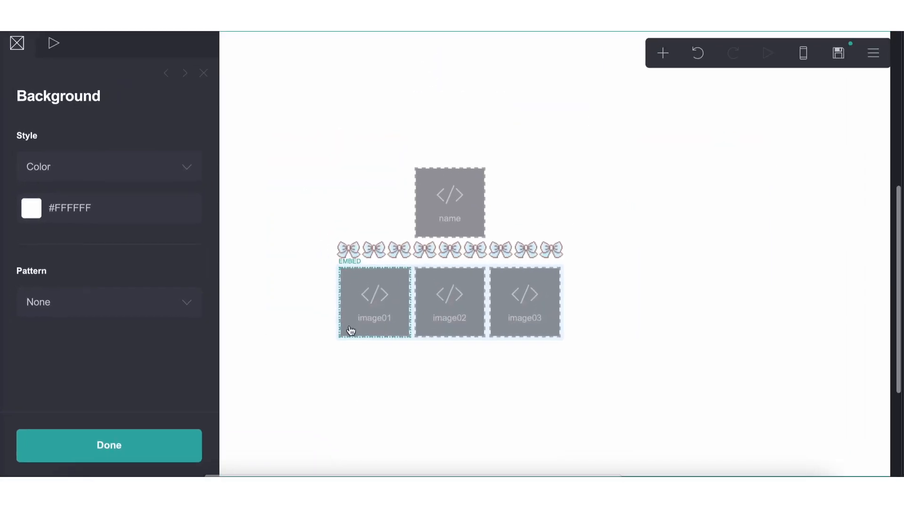
# Set the image container's dot pattern thickness to 6 and its size to 4
pyautogui.click(343, 267)
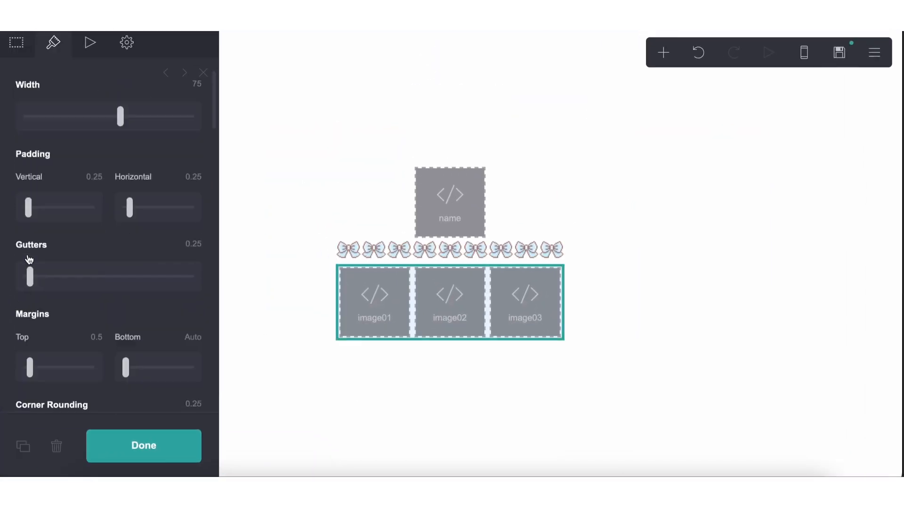
pyautogui.scroll(-5, 65, 249)
pyautogui.scroll(-4, 64, 247)
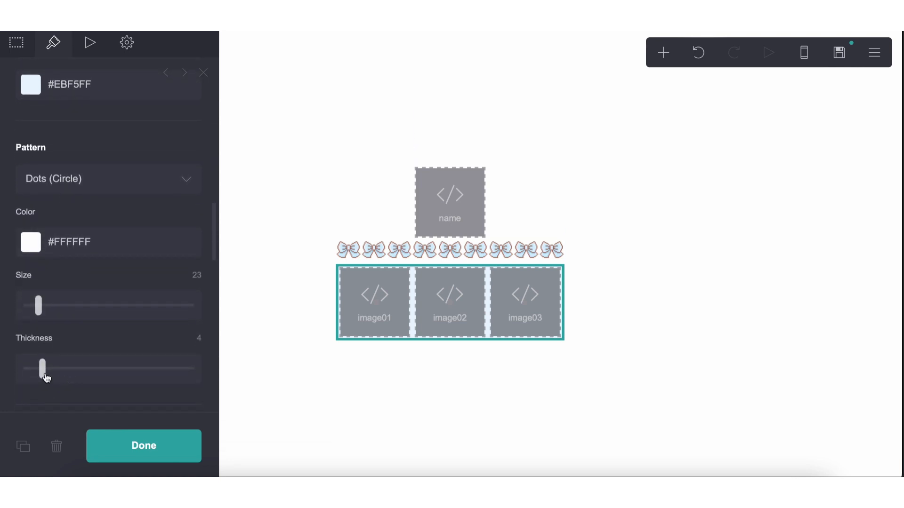
pyautogui.moveTo(43, 371)
pyautogui.mouseDown()
pyautogui.moveTo(103, 375)
pyautogui.moveTo(53, 375)
pyautogui.mouseUp()
pyautogui.click(74, 377)
pyautogui.moveTo(39, 306); pyautogui.dragTo(29, 313)
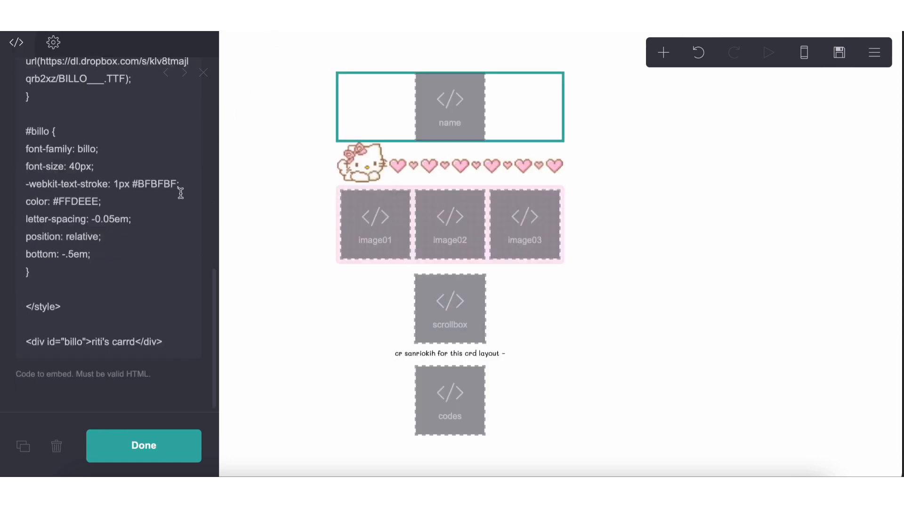
# Check the pattern settings of the pink reference page's image container, and set the blue container's dot size to 2 and thickness to 23
pyautogui.click(337, 226)
pyautogui.scroll(-15, 52, 268)
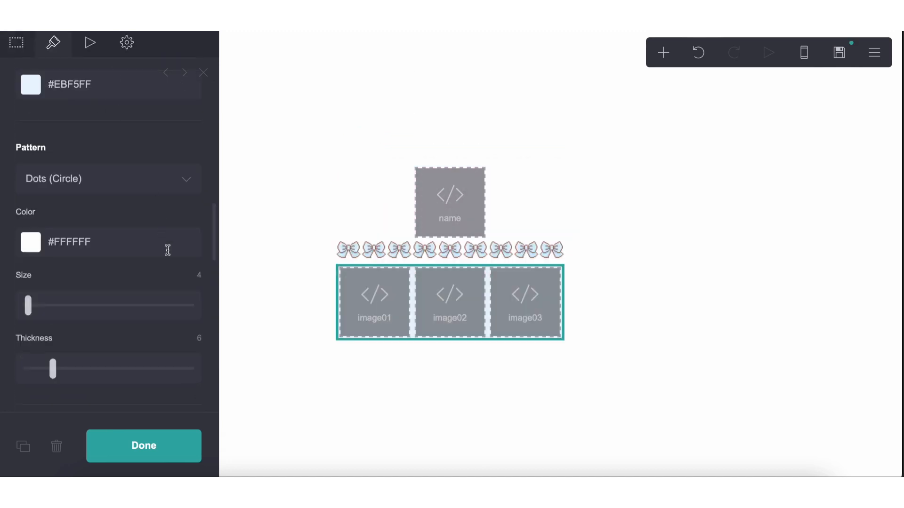
pyautogui.click(196, 275)
pyautogui.write('2')
pyautogui.press('Return')
pyautogui.click(196, 337)
pyautogui.write('23')
pyautogui.press('Return')
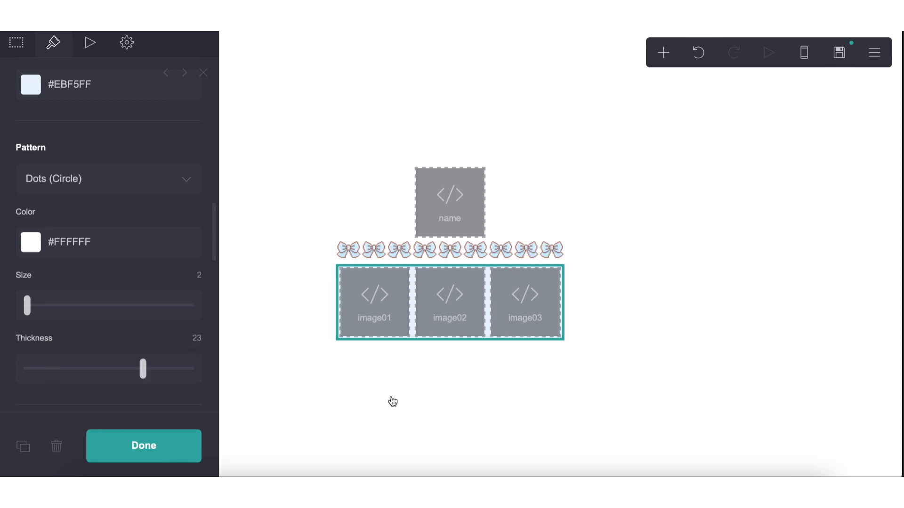
pyautogui.click(395, 399)
pyautogui.click(602, 391)
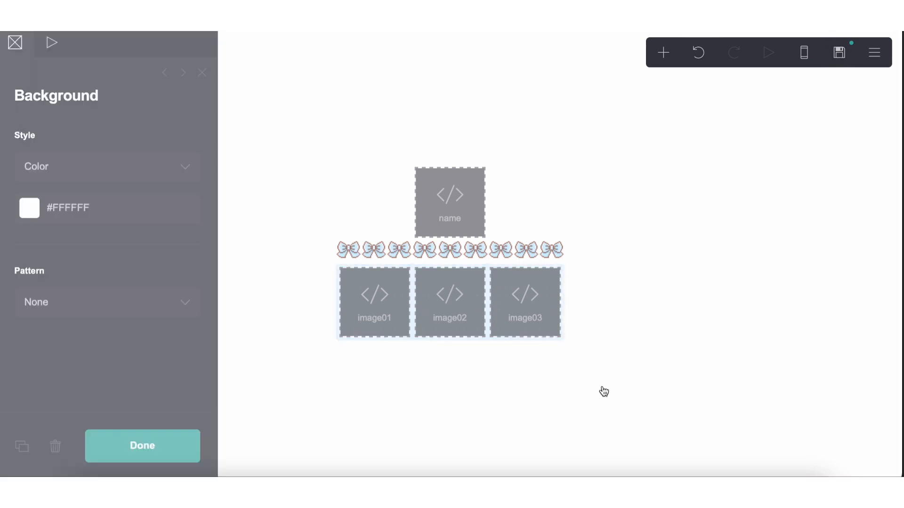
# Add a new container below the image container
pyautogui.click(564, 277)
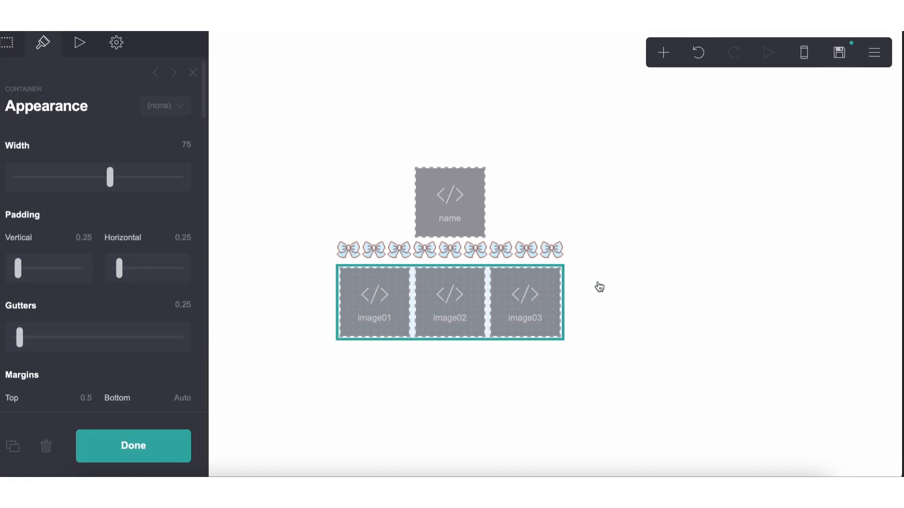
pyautogui.click(599, 285)
pyautogui.click(664, 52)
pyautogui.click(511, 350)
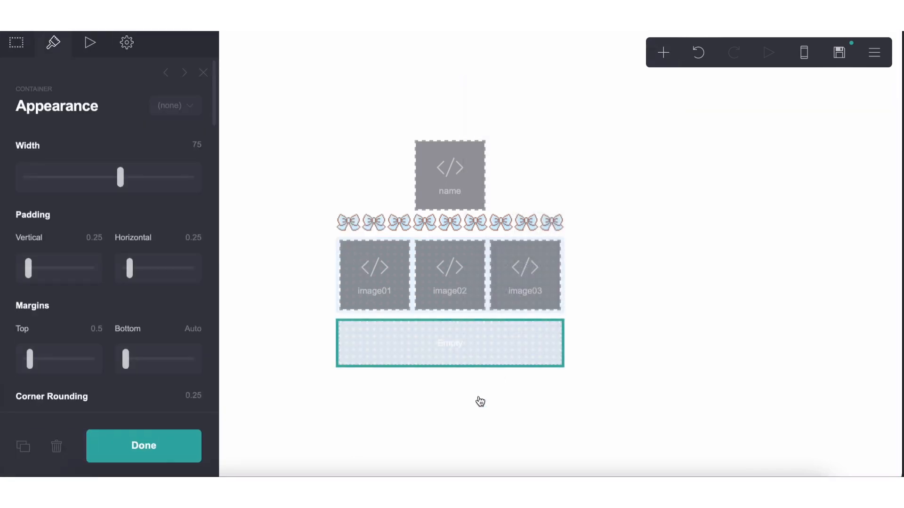
# Set the empty container's top margin to 0.25
pyautogui.click(469, 393)
pyautogui.click(448, 351)
pyautogui.click(94, 329)
pyautogui.write('0.25')
pyautogui.press('Return')
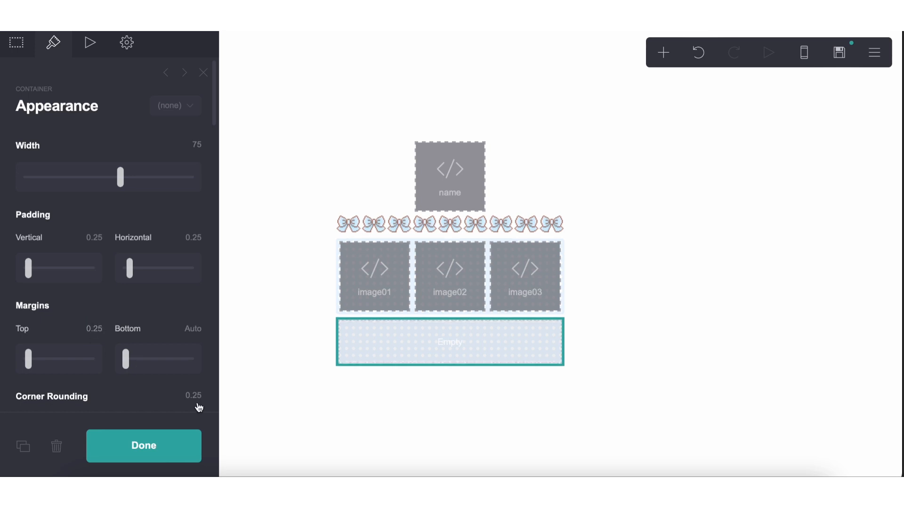
# Remove the blue background and dot pattern from the empty container below the images
pyautogui.click(343, 410)
pyautogui.click(403, 343)
pyautogui.scroll(-10, 77, 361)
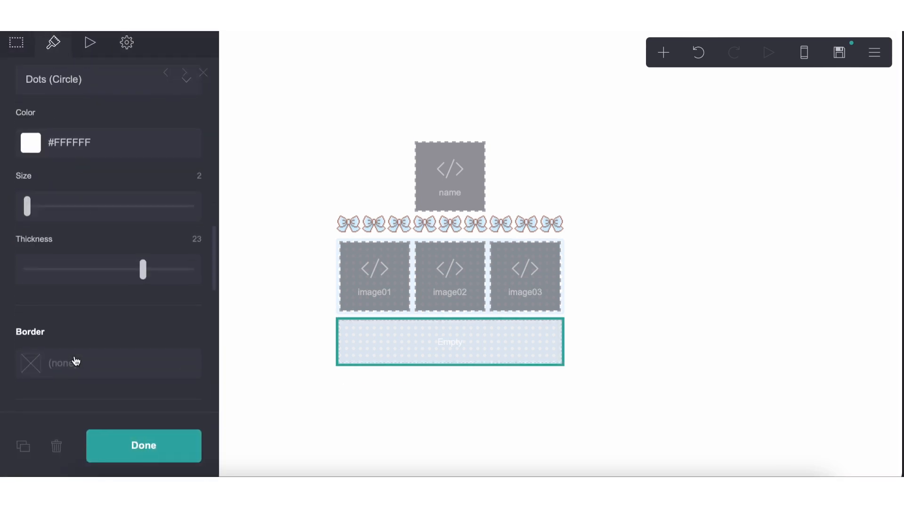
pyautogui.scroll(3, 84, 190)
pyautogui.click(116, 115)
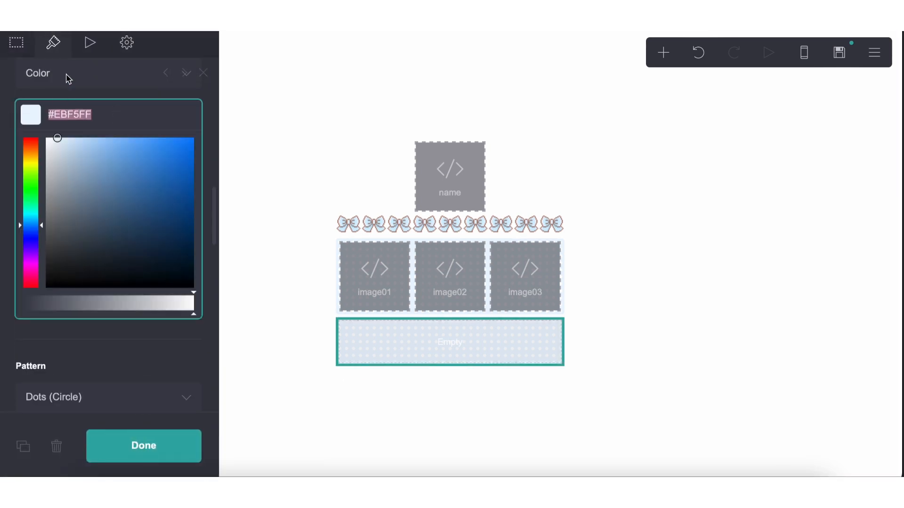
pyautogui.click(68, 79)
pyautogui.click(55, 65)
pyautogui.scroll(2, 67, 200)
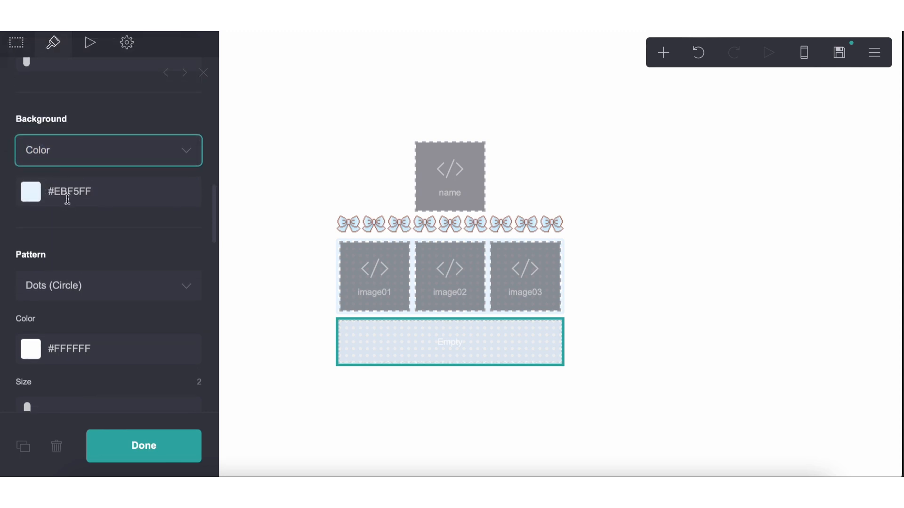
pyautogui.click(70, 151)
pyautogui.click(62, 127)
pyautogui.click(307, 425)
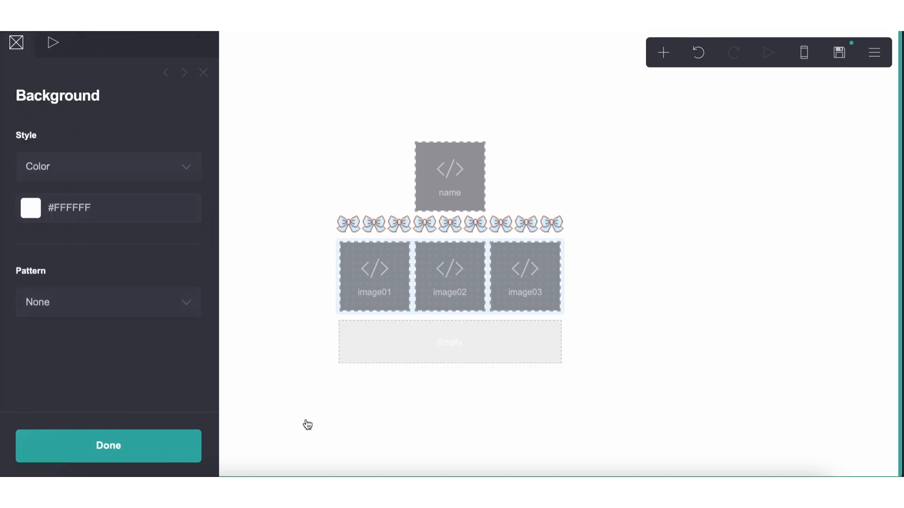
pyautogui.click(307, 426)
pyautogui.click(367, 396)
pyautogui.click(368, 339)
pyautogui.click(366, 394)
pyautogui.click(367, 394)
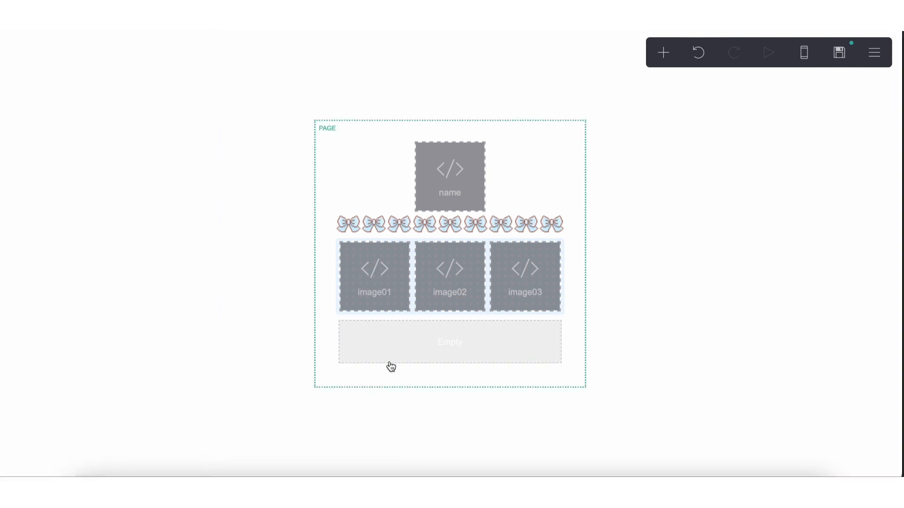
# Add a code embed element below the empty container and label it "codes"
pyautogui.click(658, 59)
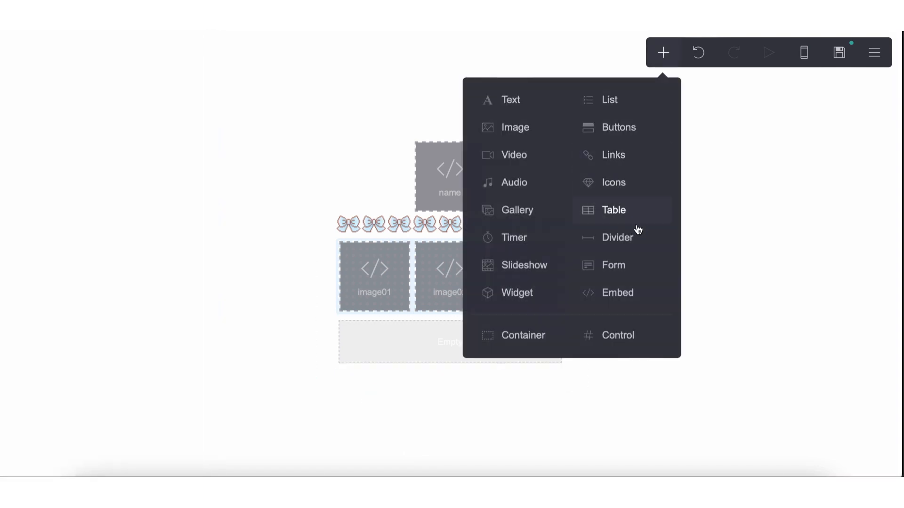
pyautogui.click(612, 293)
pyautogui.scroll(-2, 93, 323)
pyautogui.click(49, 210)
pyautogui.doubleClick(49, 210)
pyautogui.write('codes')
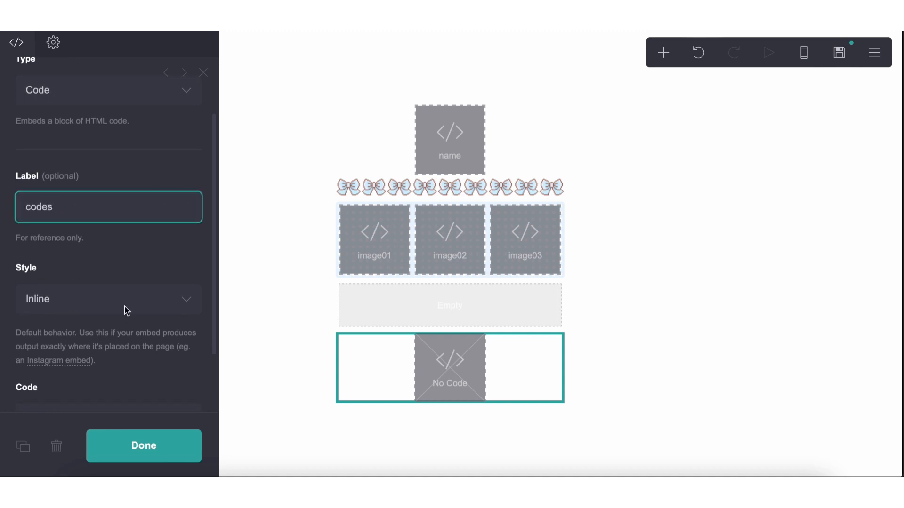
# Enter opening and closing <style> tags as the code of the codes embed
pyautogui.scroll(-2, 126, 311)
pyautogui.click(77, 337)
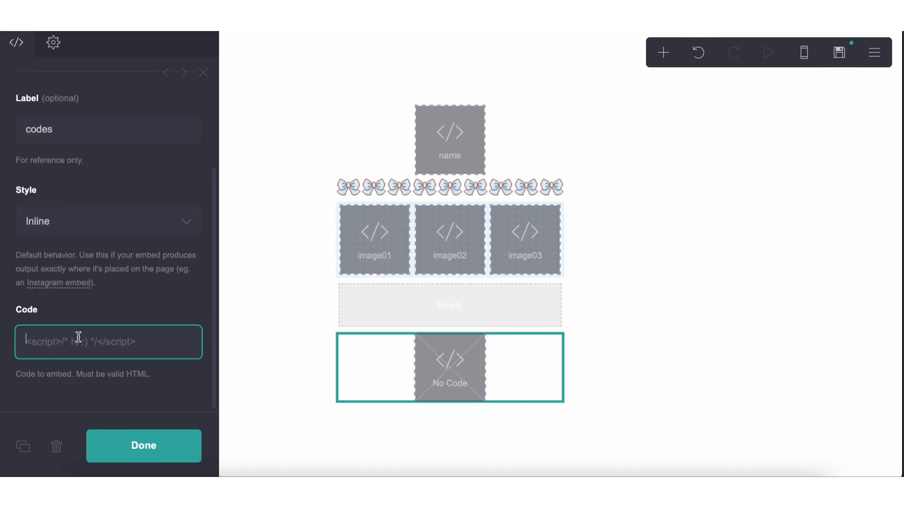
pyautogui.write('<style>')
pyautogui.press('Return')
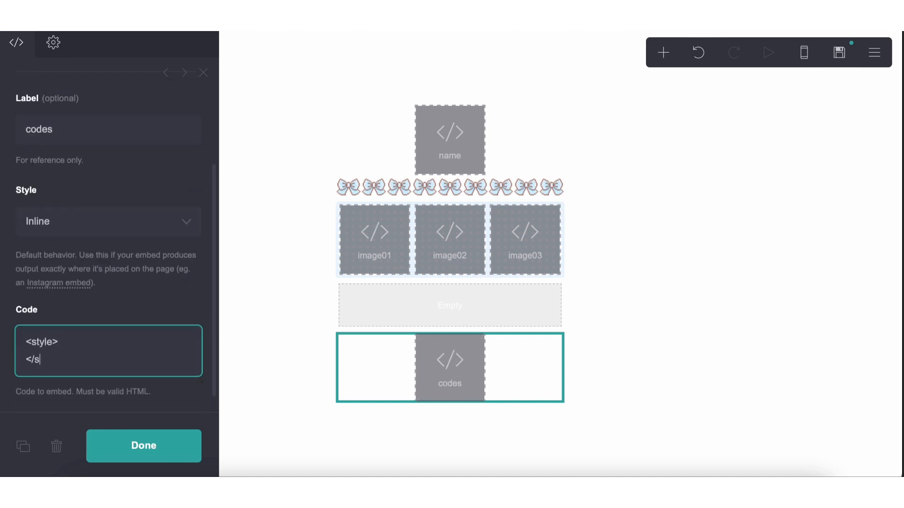
pyautogui.write('</style>')
pyautogui.press('Return')
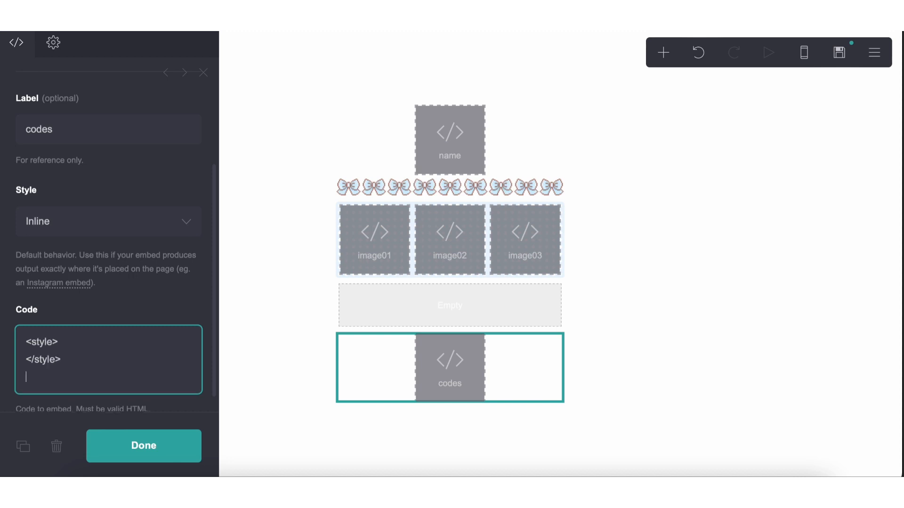
pyautogui.press('BackSpace')
# Add an empty #container02 { } rule inside the style block of the codes embed
pyautogui.click(70, 340)
pyautogui.press('Return')
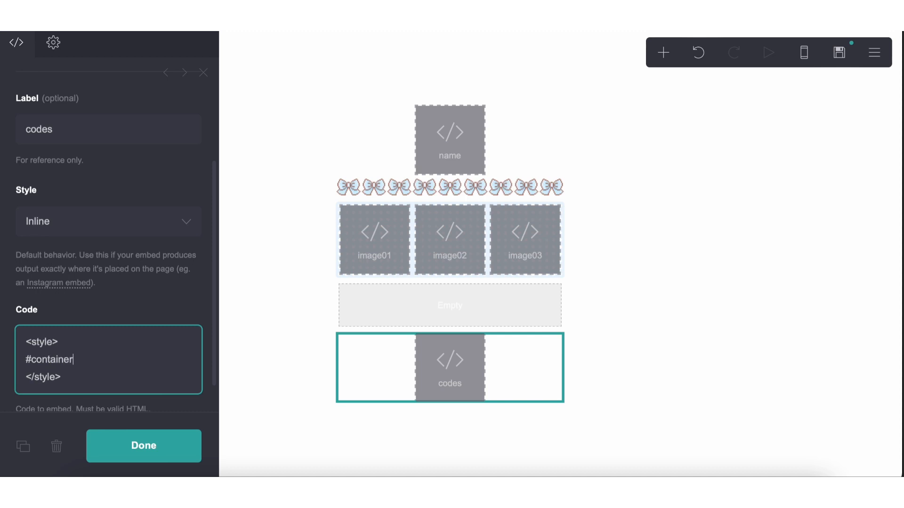
pyautogui.write('#container02 {')
pyautogui.press('Return')
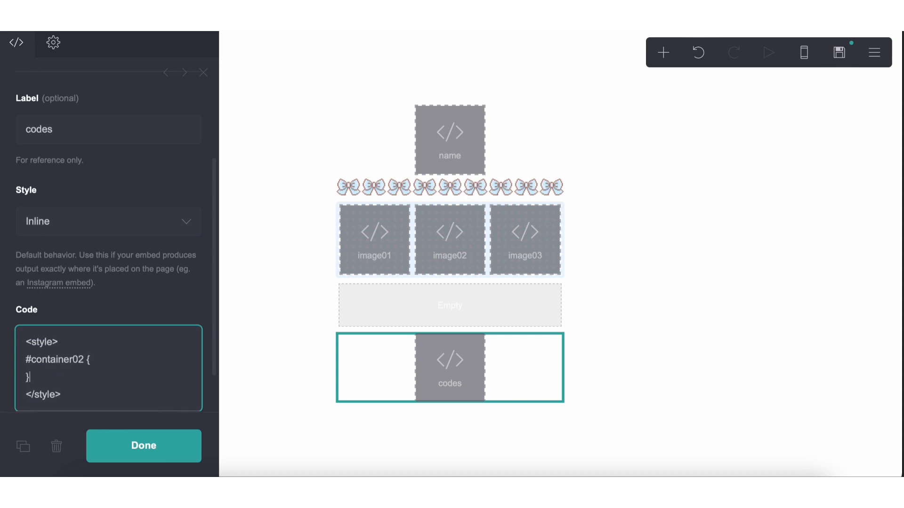
pyautogui.click(105, 361)
pyautogui.press('Return')
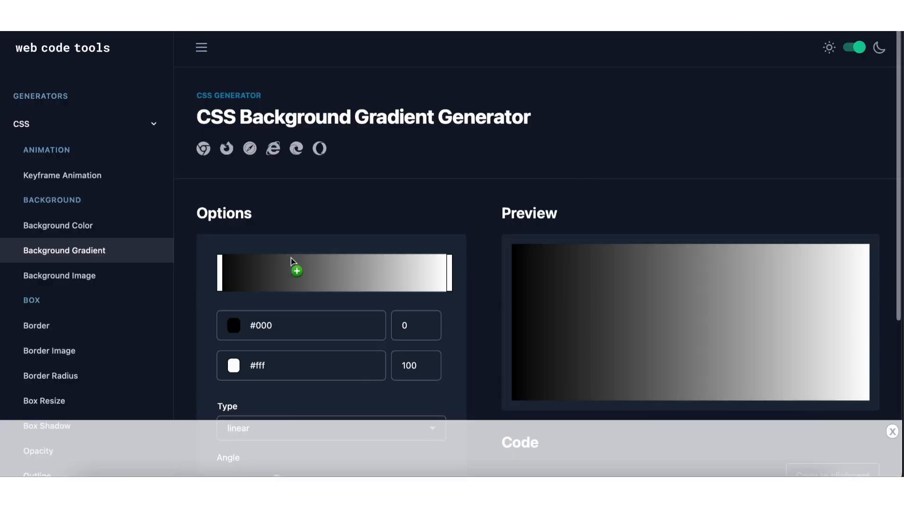
# In the Web Code Tools CSS Background Gradient Generator, set the gradient type to radial and its first colour to #ffffff
pyautogui.scroll(-2, 395, 338)
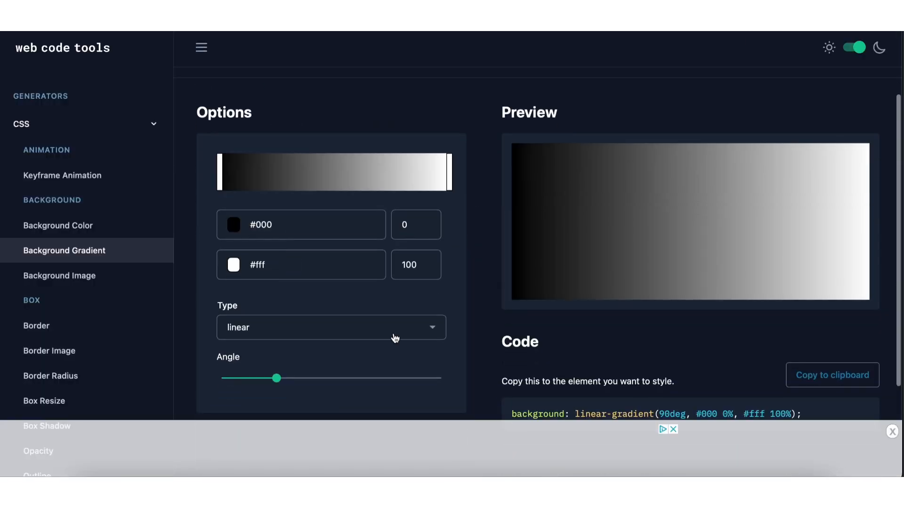
pyautogui.click(395, 338)
pyautogui.click(337, 354)
pyautogui.click(271, 222)
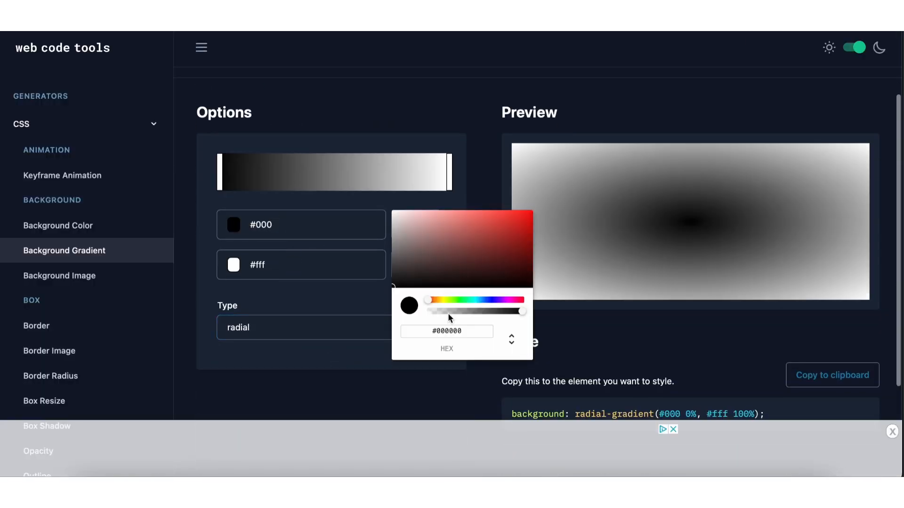
pyautogui.moveTo(428, 254); pyautogui.dragTo(337, 140)
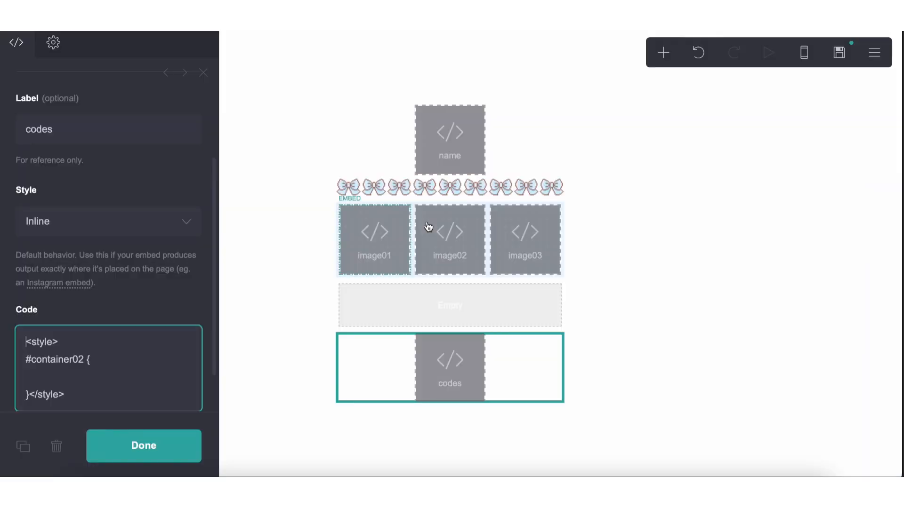
# Copy the image container's background colour #EBF5FF from the Carrd page and use it as the gradient's second colour
pyautogui.click(337, 254)
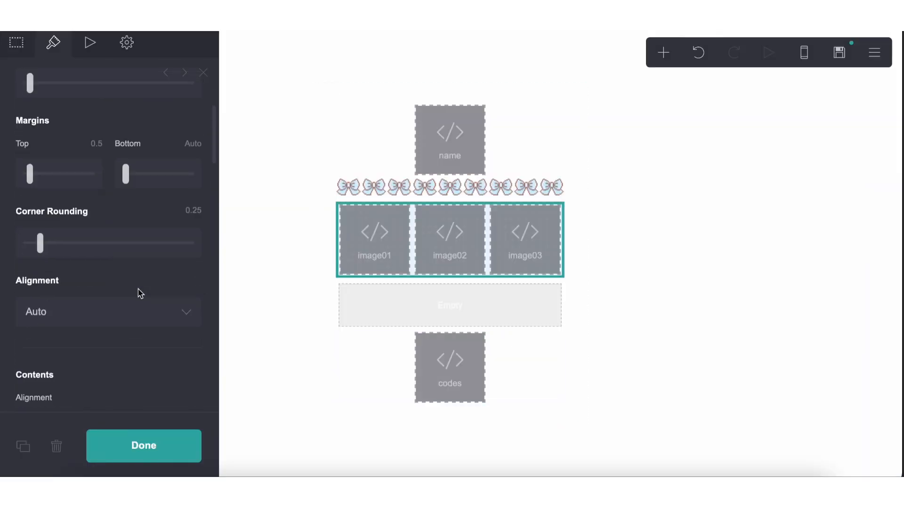
pyautogui.scroll(-5, 138, 289)
pyautogui.click(64, 123)
pyautogui.hotkey('ctrl', 'c')
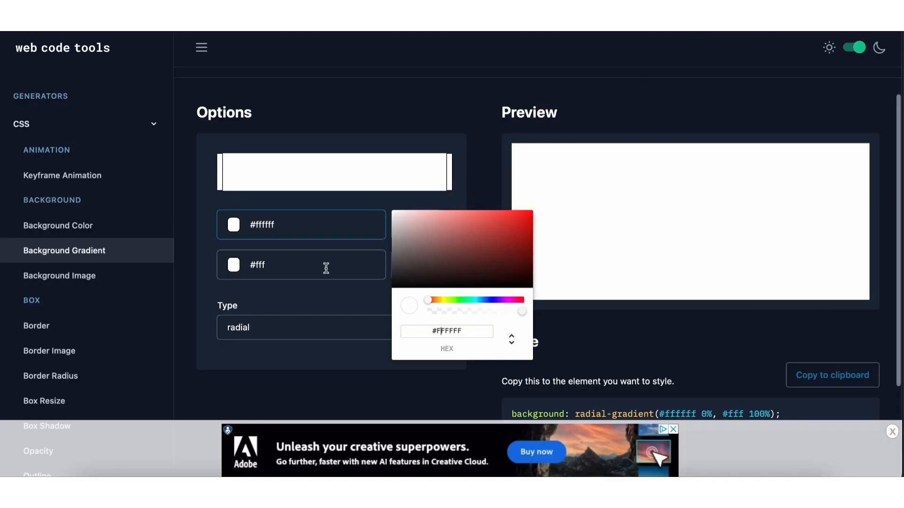
pyautogui.doubleClick(451, 370)
pyautogui.hotkey('ctrl', 'v')
pyautogui.click(325, 377)
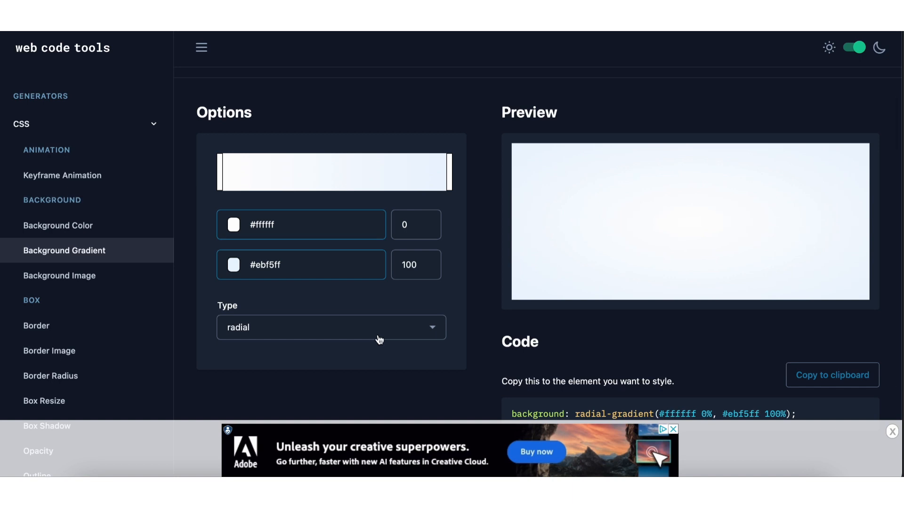
# Deepen the gradient's second colour to #d3eaff and set the white stop's position to 45
pyautogui.click(348, 262)
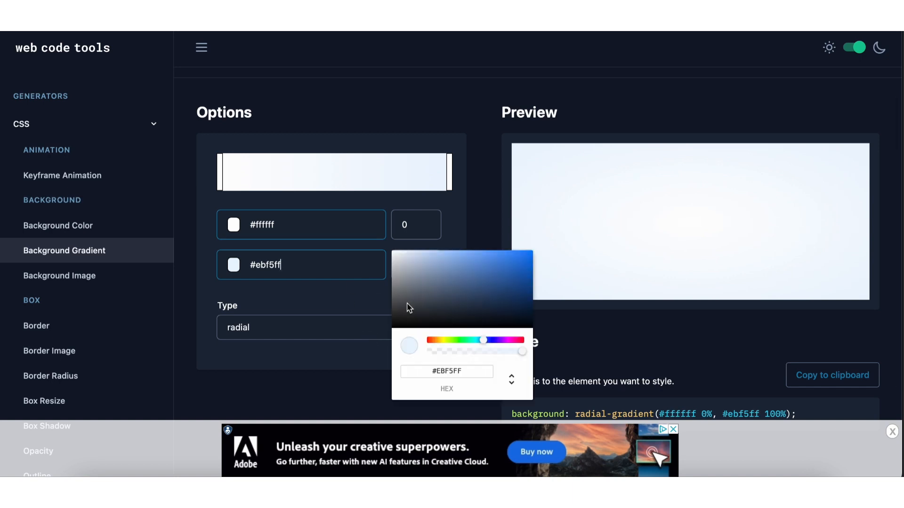
pyautogui.moveTo(433, 270); pyautogui.dragTo(418, 243)
pyautogui.click(327, 298)
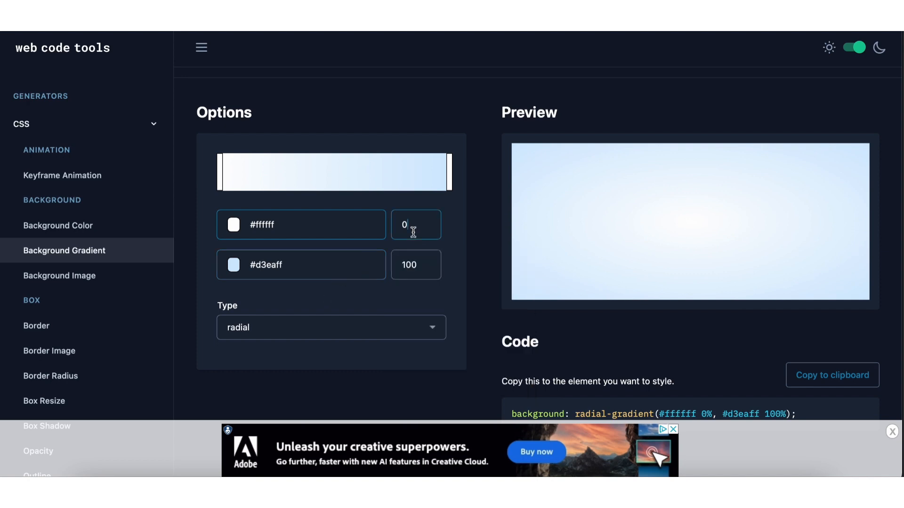
pyautogui.write('45')
pyautogui.scroll(-3, 578, 329)
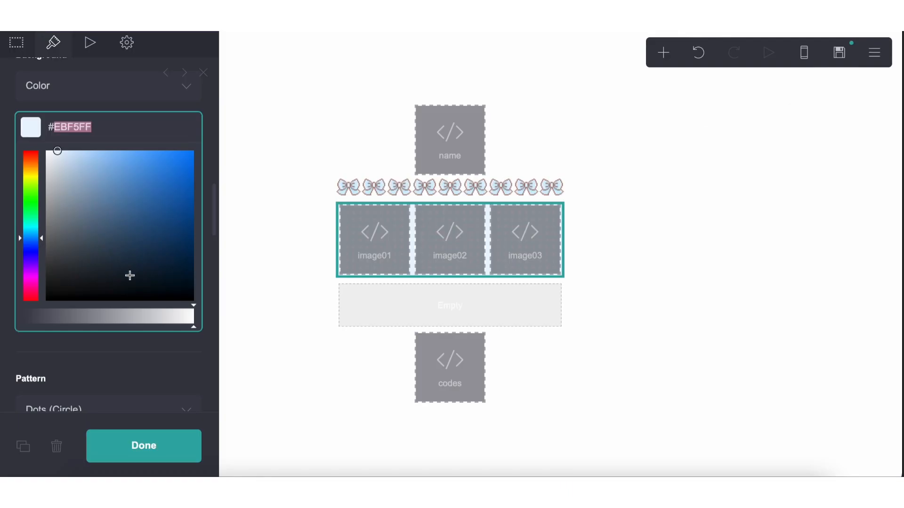
# Put the codes embed's closing brace on its own line and insert background: radial-gradient(#ffffff 045%, #d3eaff 100%); into the #container02 rule
pyautogui.click(441, 389)
pyautogui.scroll(-4, 90, 311)
pyautogui.click(93, 309)
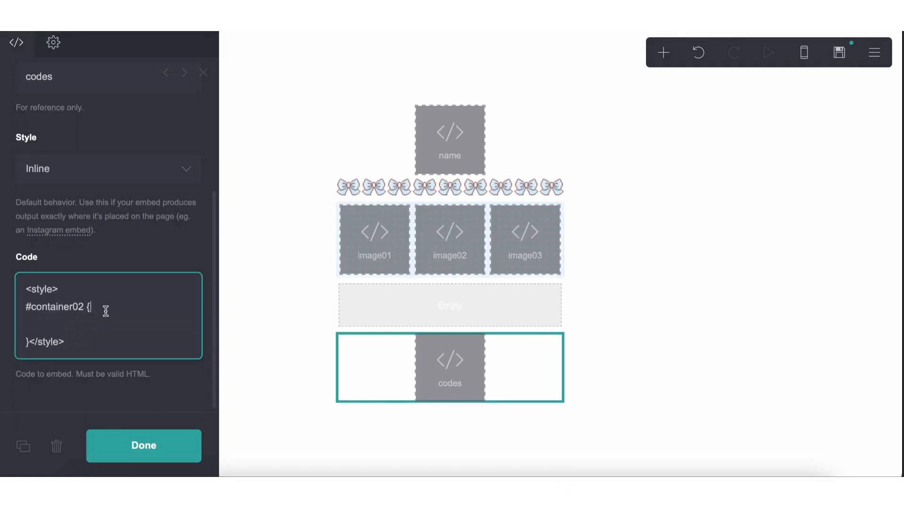
pyautogui.click(29, 342)
pyautogui.press('Return')
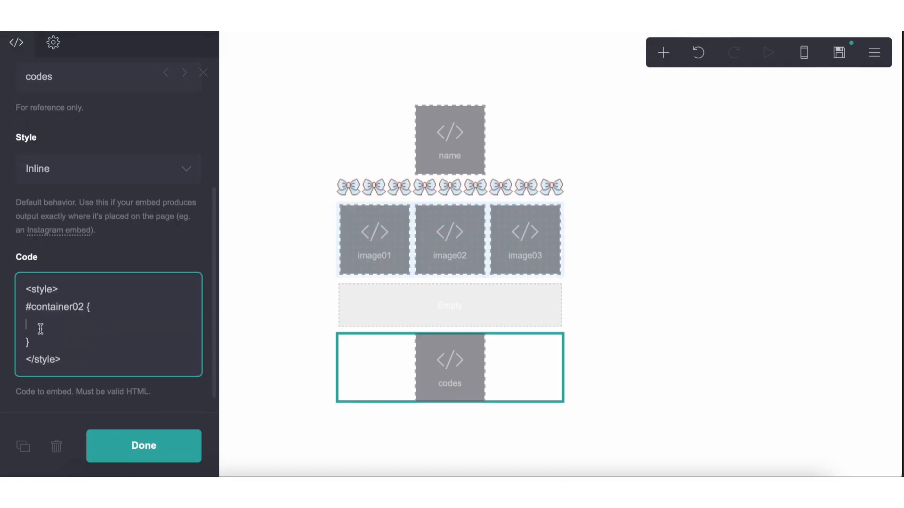
pyautogui.write('background: radial-gradient(#ffffff 045%, #d3eaff 100%);')
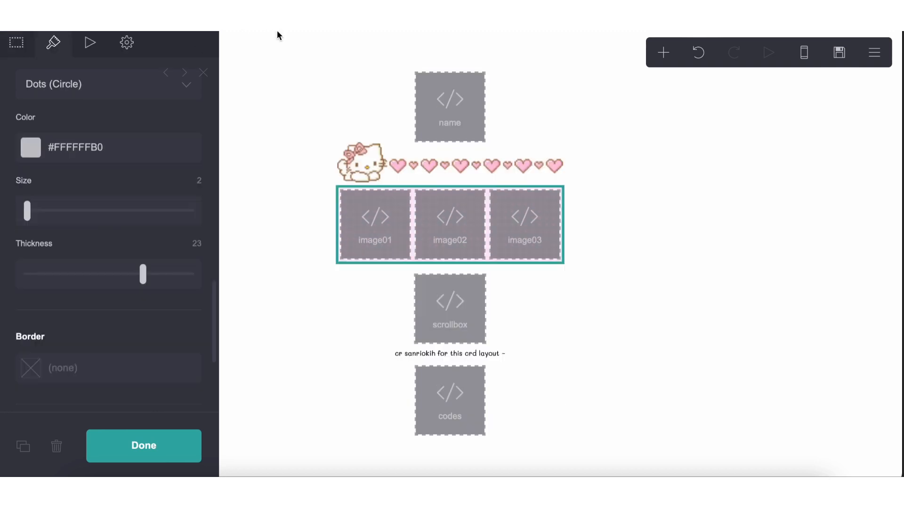
# Check the pink reference page's codes embed, and add border-radius: 0.25 below the gradient in the blue page's #container02 rule
pyautogui.click(436, 414)
pyautogui.scroll(-4, 103, 317)
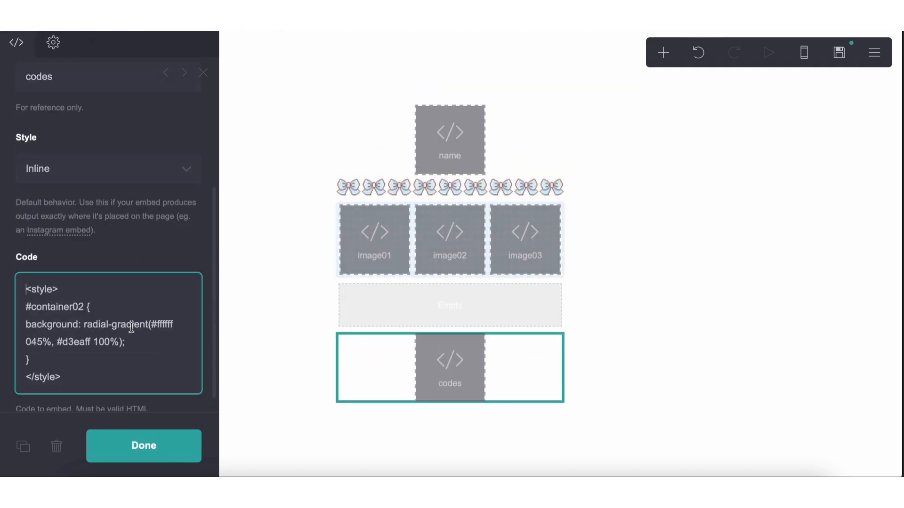
pyautogui.click(140, 346)
pyautogui.press('Return')
pyautogui.write('nor')
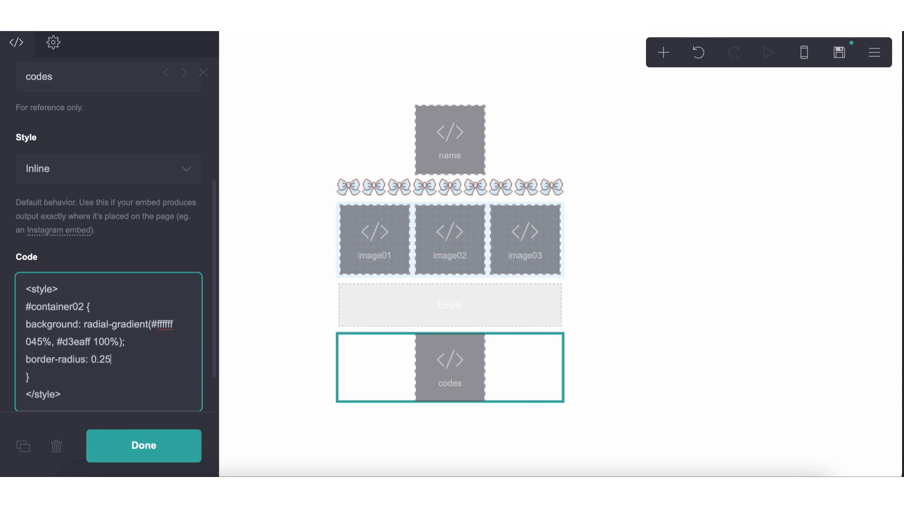
pyautogui.click(838, 52)
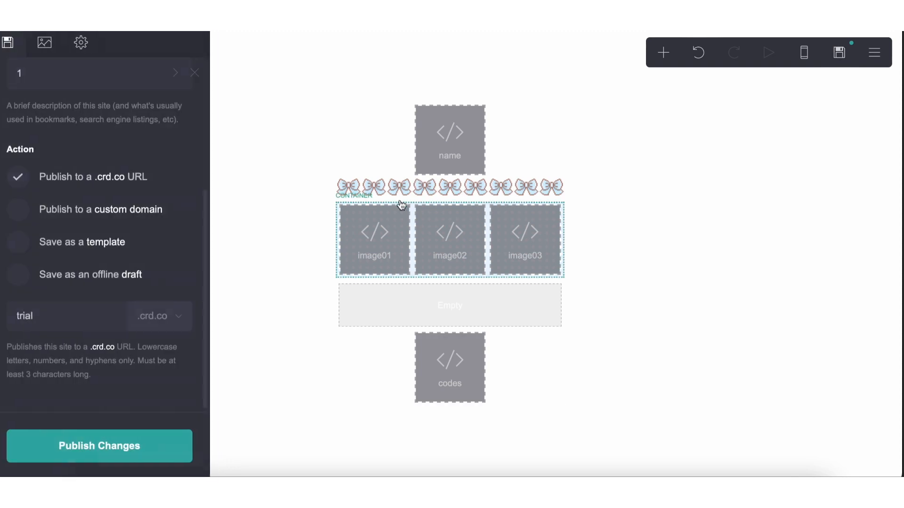
pyautogui.click(396, 314)
pyautogui.click(355, 421)
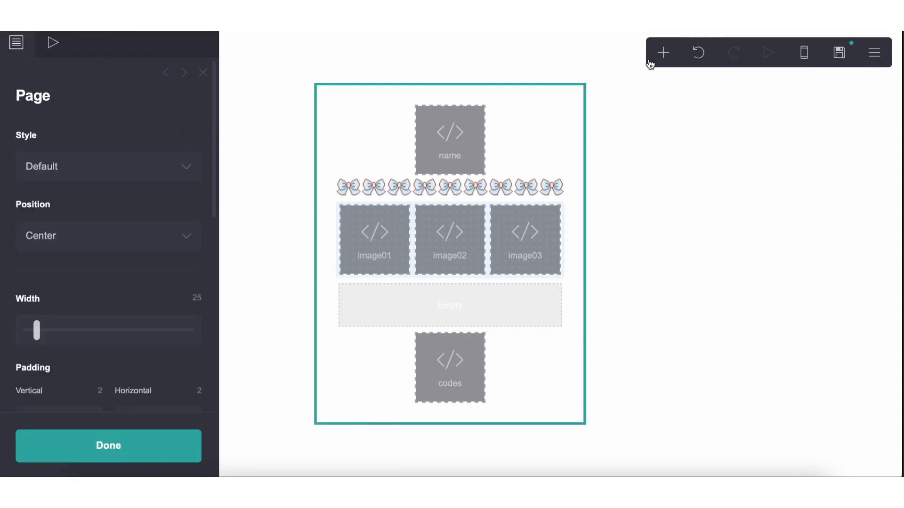
# Add a code embed, move it into the empty container below the images, and label it "scrollbox"
pyautogui.click(664, 52)
pyautogui.click(652, 294)
pyautogui.moveTo(450, 400); pyautogui.dragTo(389, 303)
pyautogui.scroll(-2, 193, 306)
pyautogui.click(105, 228)
pyautogui.write('sc')
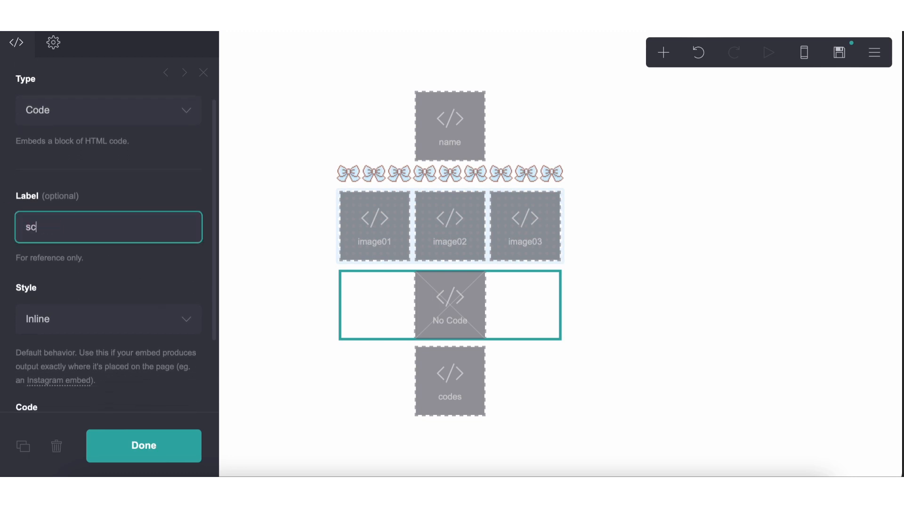
pyautogui.write('rollbox')
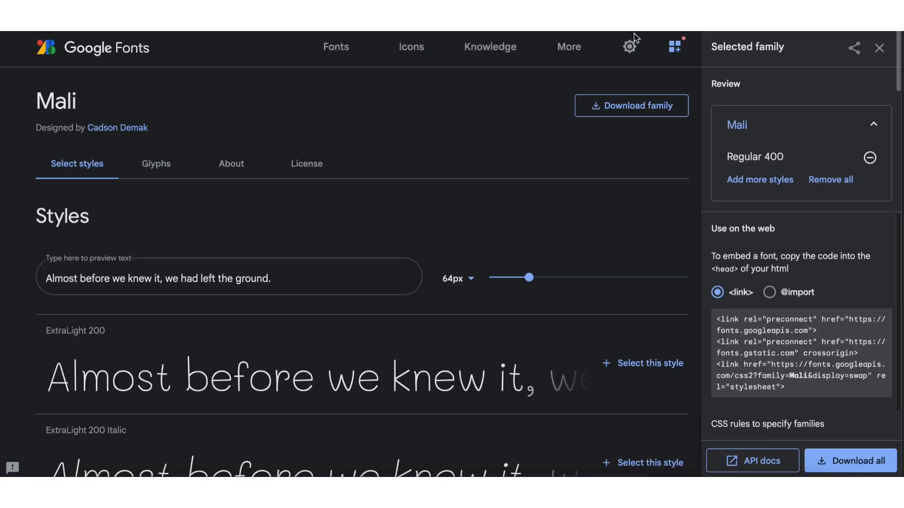
# Copy the Mali font's <link> embed code from Google Fonts and insert it as the scrollbox embed's code
pyautogui.scroll(-1, 748, 330)
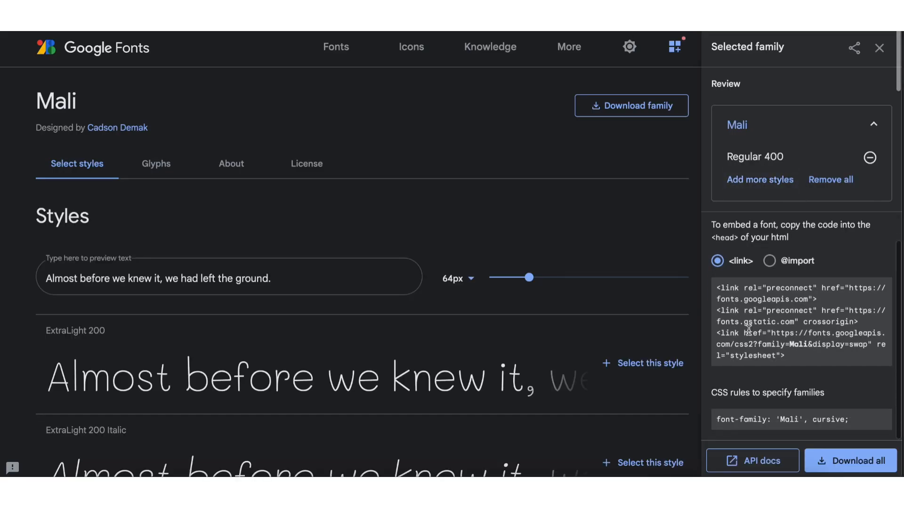
pyautogui.moveTo(790, 360); pyautogui.dragTo(720, 288)
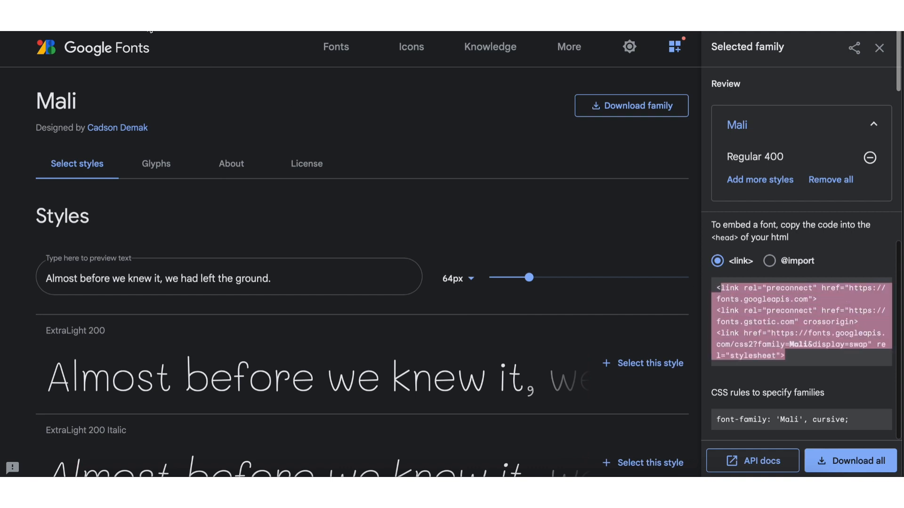
pyautogui.click(786, 341)
pyautogui.moveTo(785, 359); pyautogui.dragTo(716, 288)
pyautogui.hotkey('ctrl', 'c')
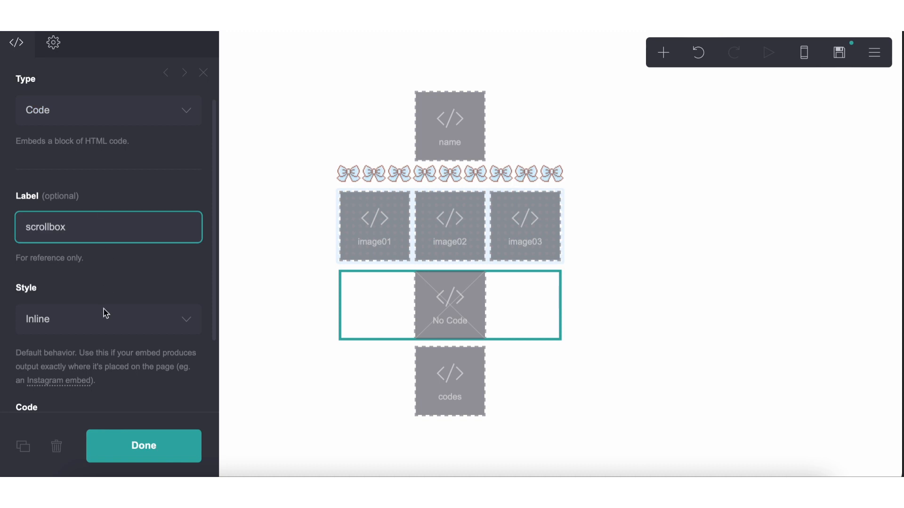
pyautogui.scroll(-3, 103, 309)
pyautogui.click(91, 349)
pyautogui.hotkey('ctrl', 'v')
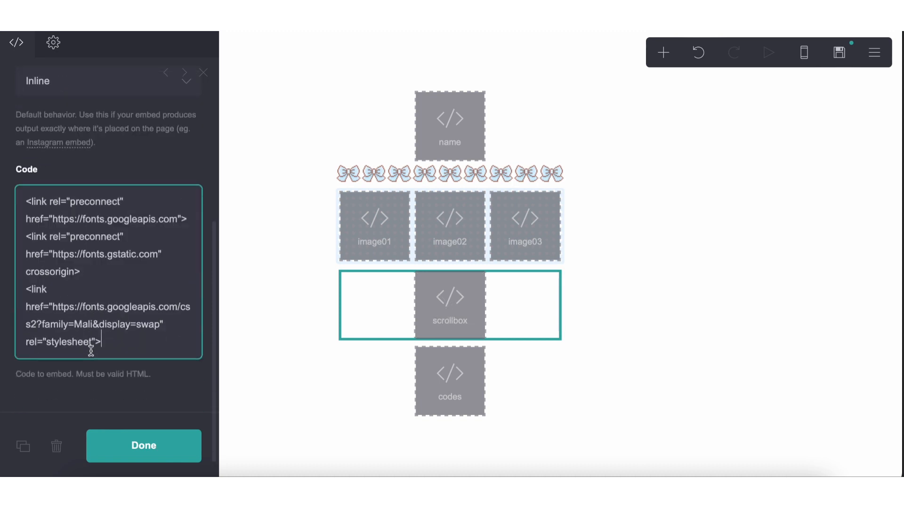
# Add a <style></style> block below the Mali font links in the scrollbox embed's code, leaving a blank line between them
pyautogui.press('Return')
pyautogui.press('Return')
pyautogui.write('<sty')
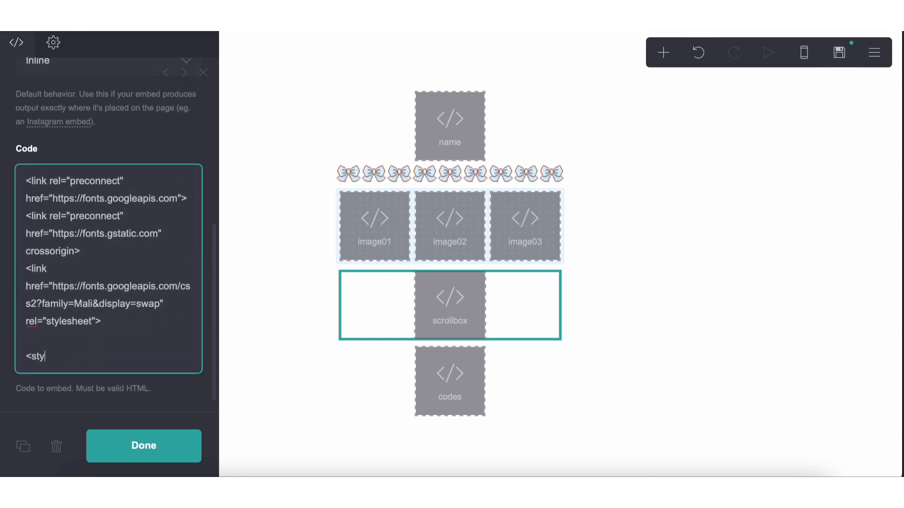
pyautogui.write('le>')
pyautogui.press('Return')
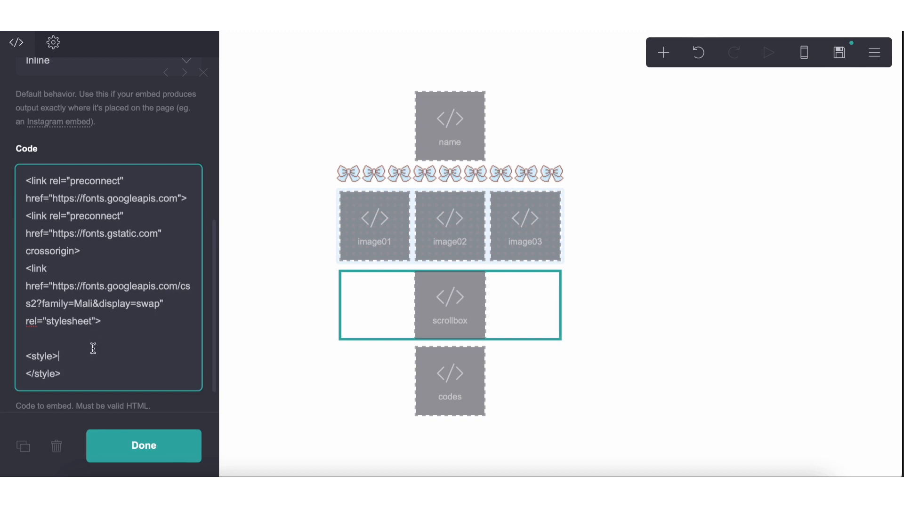
pyautogui.press('Return')
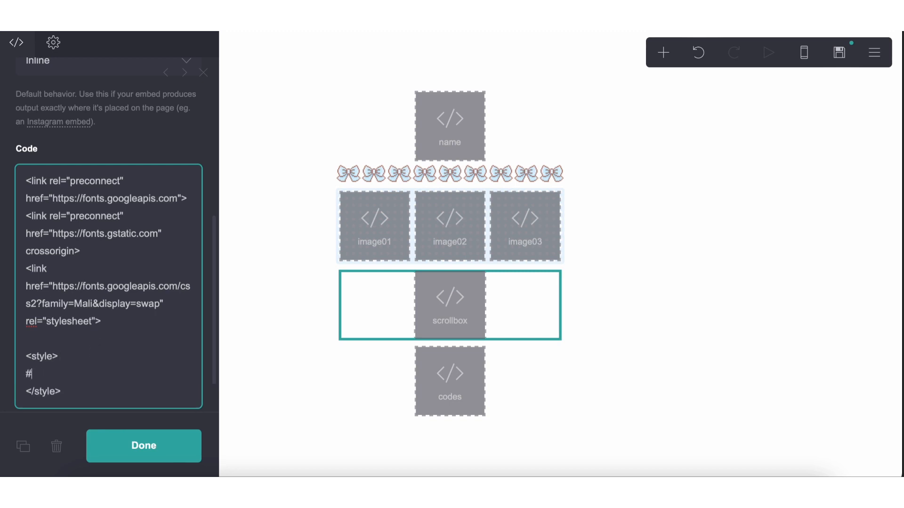
pyautogui.click(478, 105)
pyautogui.scroll(-10, 87, 254)
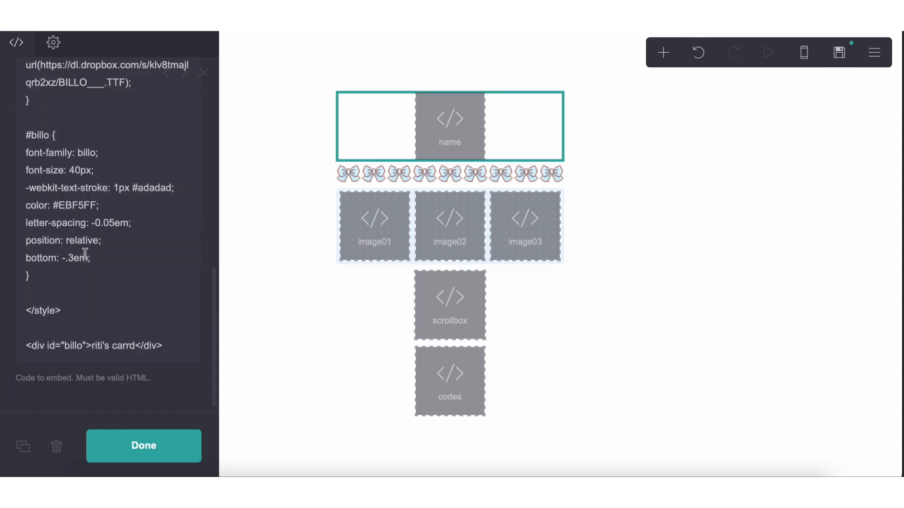
pyautogui.click(21, 134)
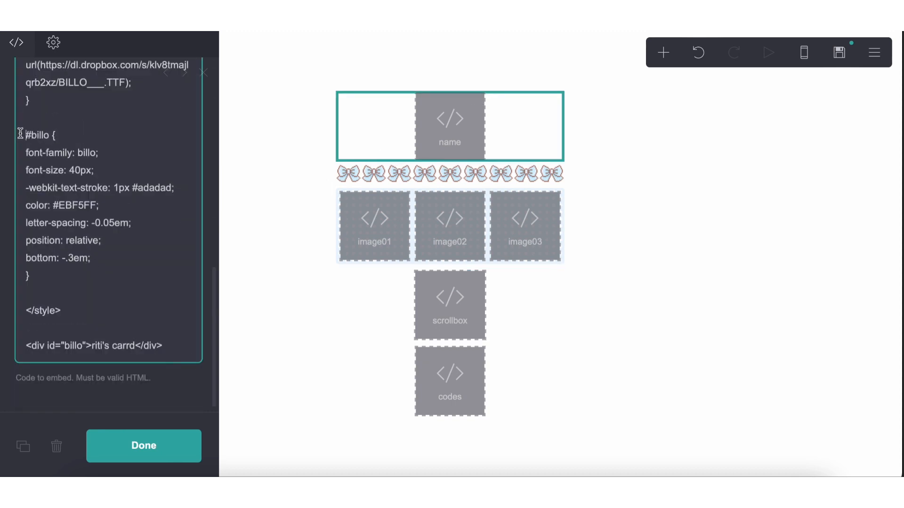
pyautogui.scroll(5, 20, 127)
pyautogui.moveTo(23, 124); pyautogui.dragTo(68, 211)
pyautogui.hotkey('ctrl', 'c')
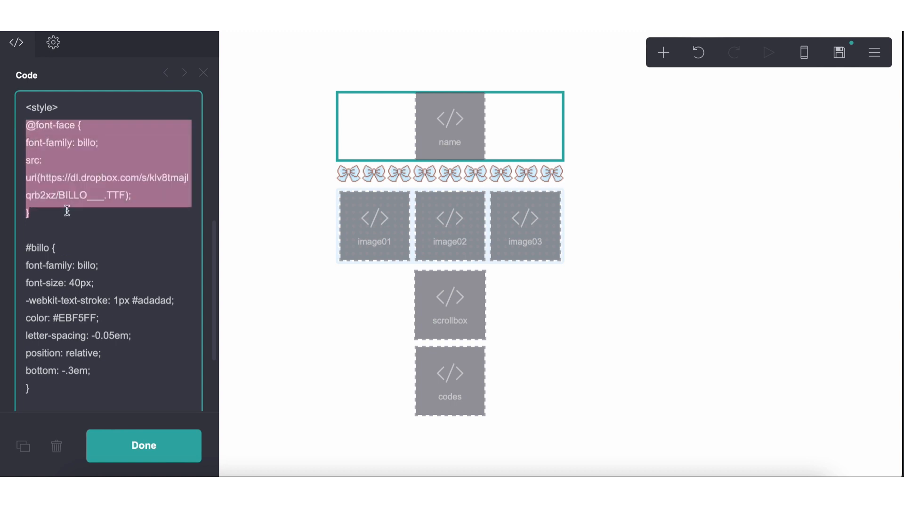
pyautogui.click(446, 299)
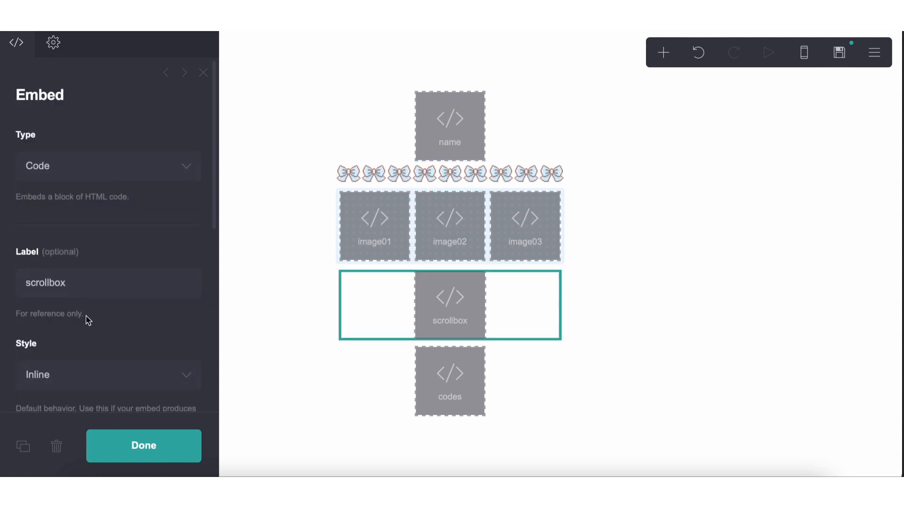
pyautogui.scroll(-5, 89, 317)
pyautogui.click(87, 315)
pyautogui.hotkey('ctrl', 'v')
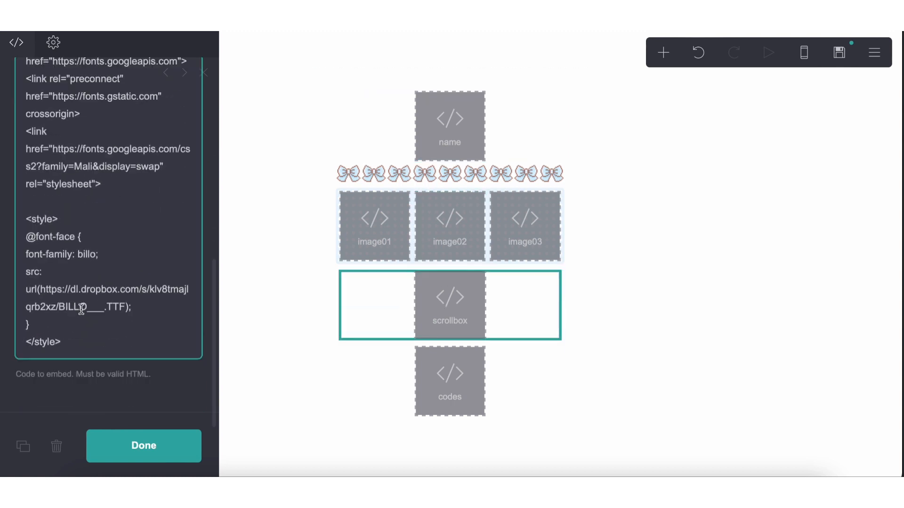
pyautogui.click(76, 220)
pyautogui.press('Return')
pyautogui.click(75, 340)
pyautogui.press('Return')
pyautogui.press('Return')
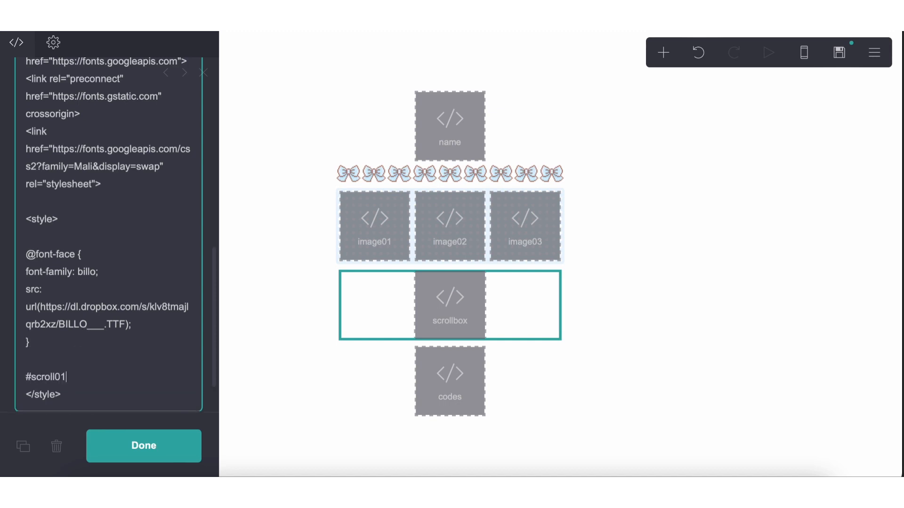
pyautogui.write('#scroll01 {')
pyautogui.press('Return')
pyautogui.press('Return')
pyautogui.write('}')
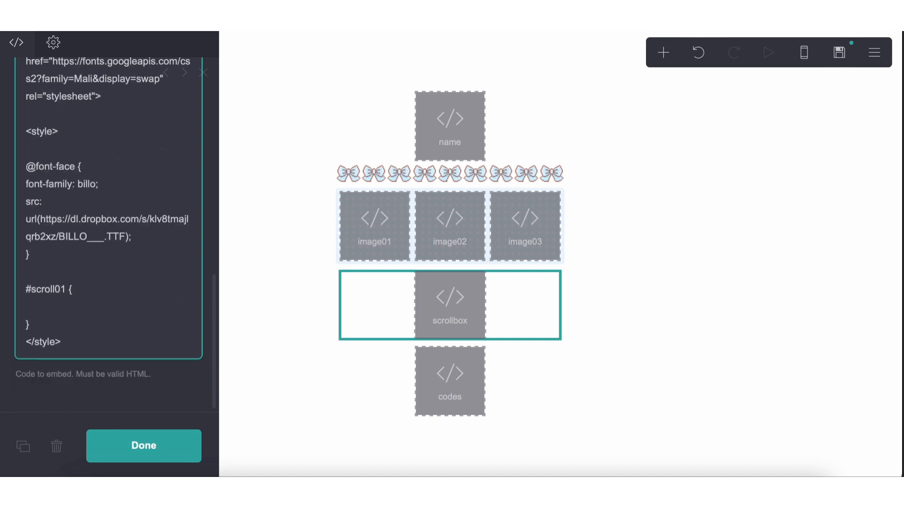
# Add an empty mark { } rule below the #scroll01 rule, followed by a blank line before the closing style tag
pyautogui.press('Return')
pyautogui.press('Return')
pyautogui.write('mar')
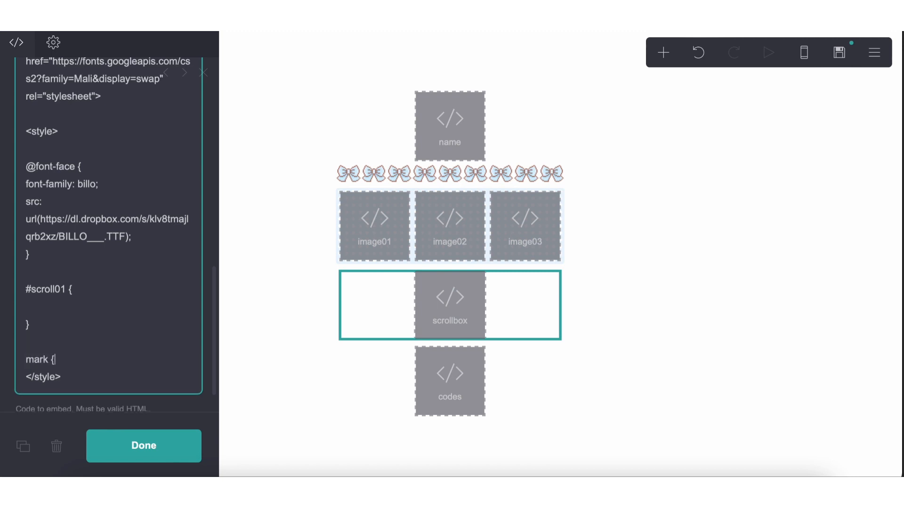
pyautogui.write('k {')
pyautogui.press('Return')
pyautogui.press('Return')
pyautogui.write('}')
pyautogui.press('Return')
pyautogui.scroll(-2, 61, 347)
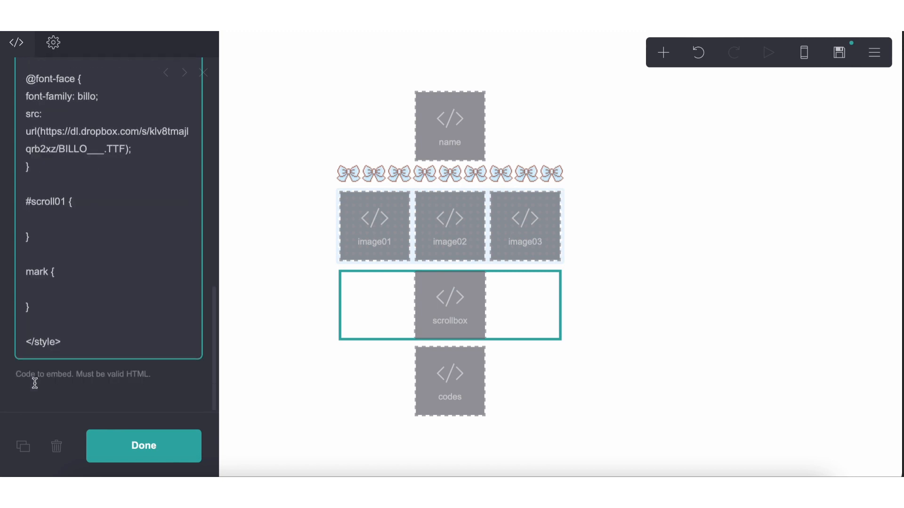
# Add <div id="scroll01"></div> on two lines below the closing style tag, and insert width: 100%; into the #scroll01 rule
pyautogui.click(66, 340)
pyautogui.press('Return')
pyautogui.press('Return')
pyautogui.write('<div')
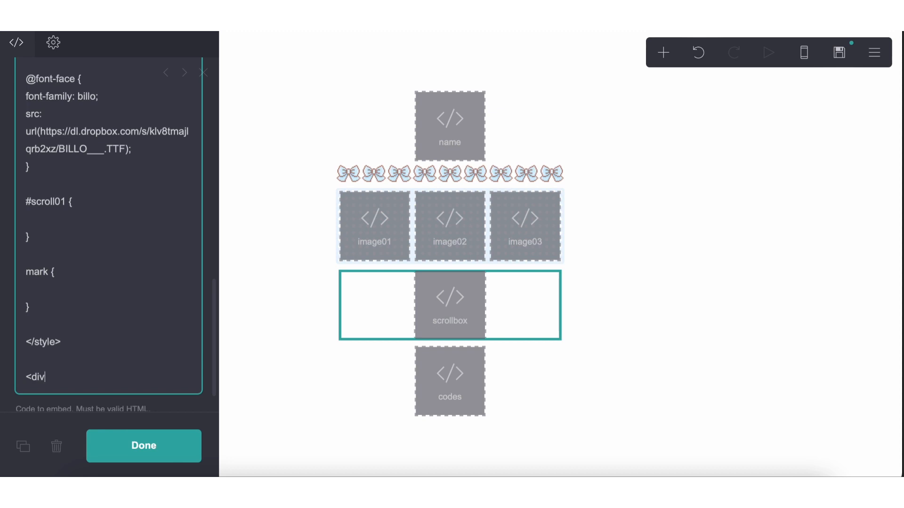
pyautogui.write(' d')
pyautogui.press('BackSpace')
pyautogui.press('Return')
pyautogui.write('</div>')
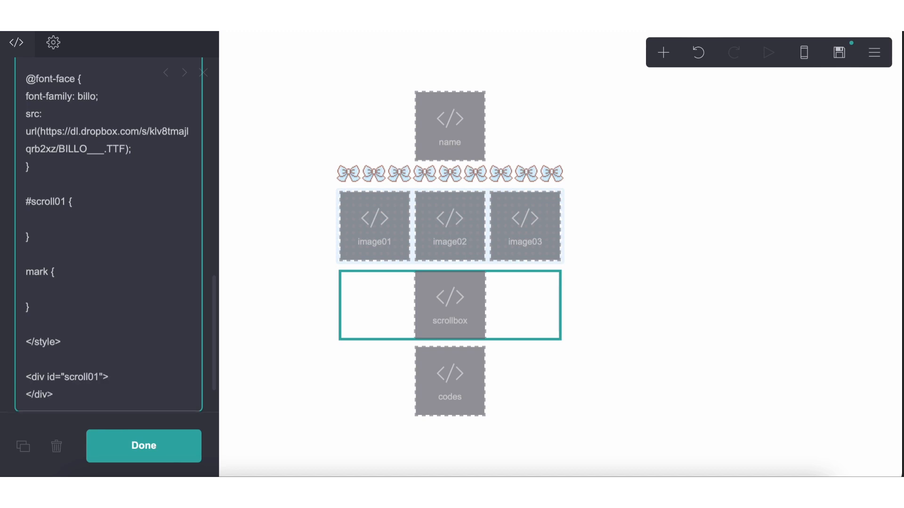
pyautogui.click(82, 201)
pyautogui.press('Return')
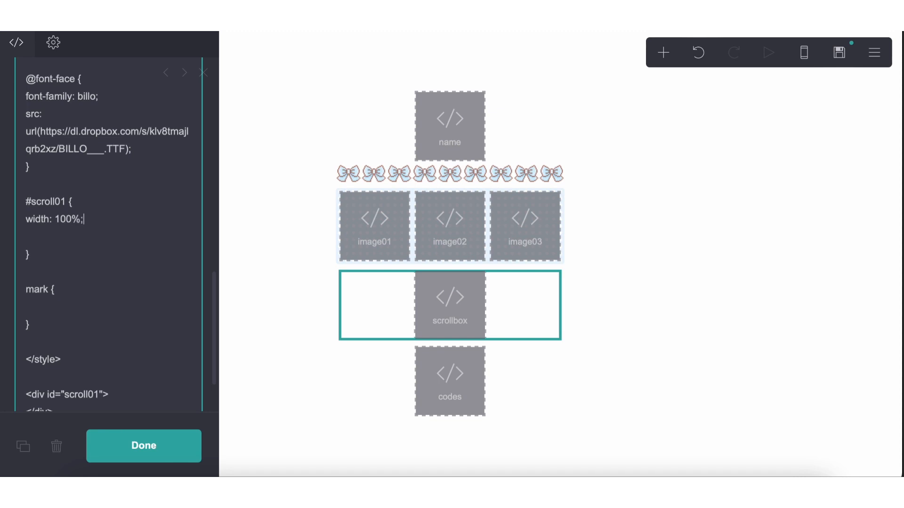
# Set the vertical and horizontal padding of the container around the scrollbox to 0.625
pyautogui.click(344, 273)
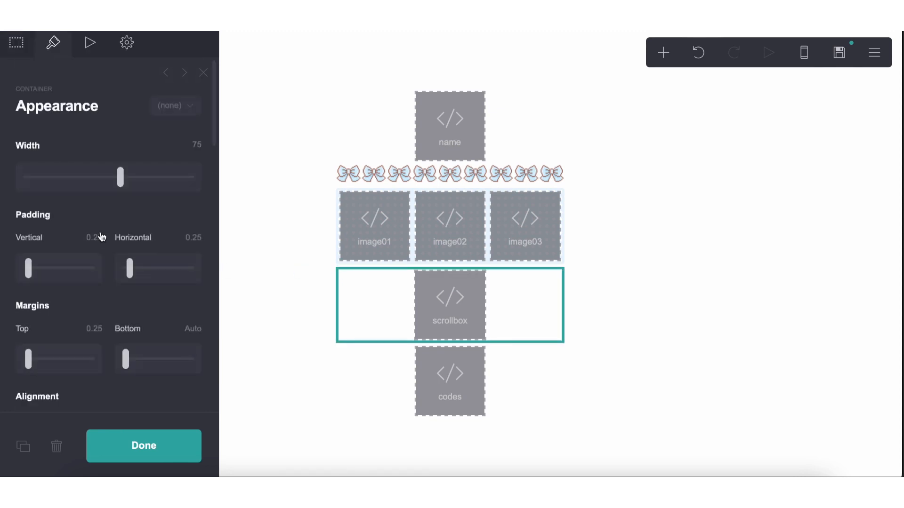
pyautogui.click(96, 238)
pyautogui.write('0.625')
pyautogui.press('Return')
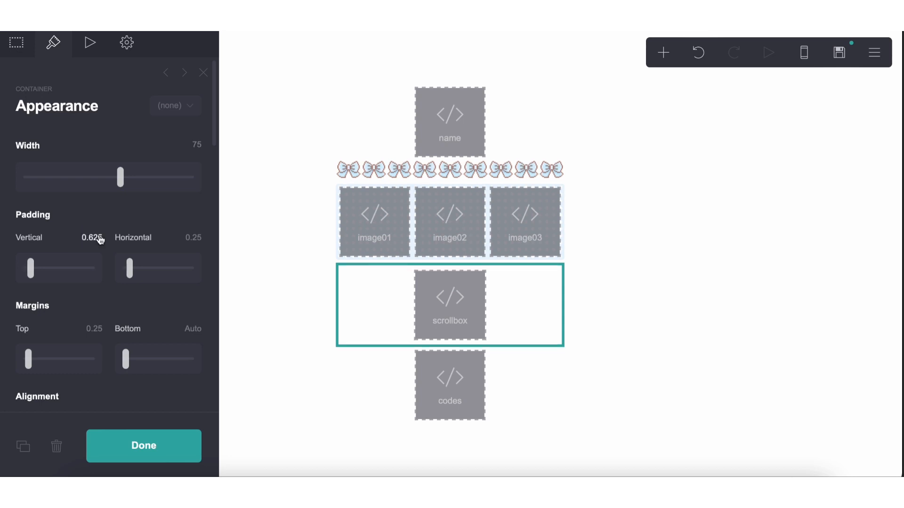
pyautogui.click(190, 237)
pyautogui.write('0.625')
pyautogui.press('Return')
pyautogui.click(434, 391)
# Check the pink reference page's scrollbox code, and add height: 100px; below the width in the blue page's #scroll01 rule
pyautogui.click(427, 335)
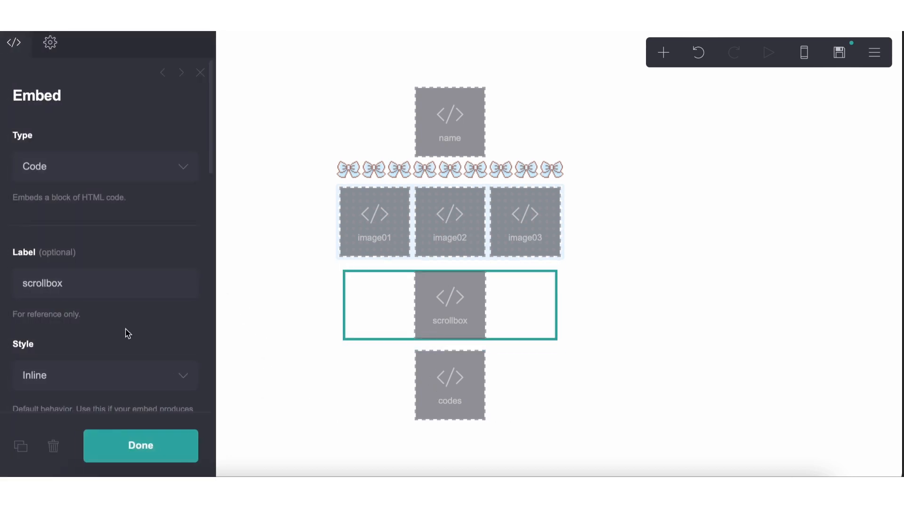
pyautogui.scroll(-10, 127, 333)
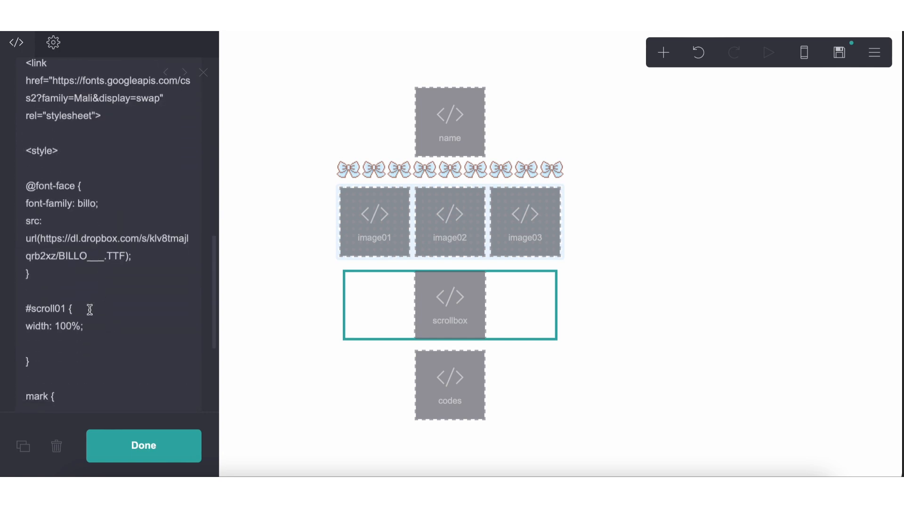
pyautogui.click(81, 336)
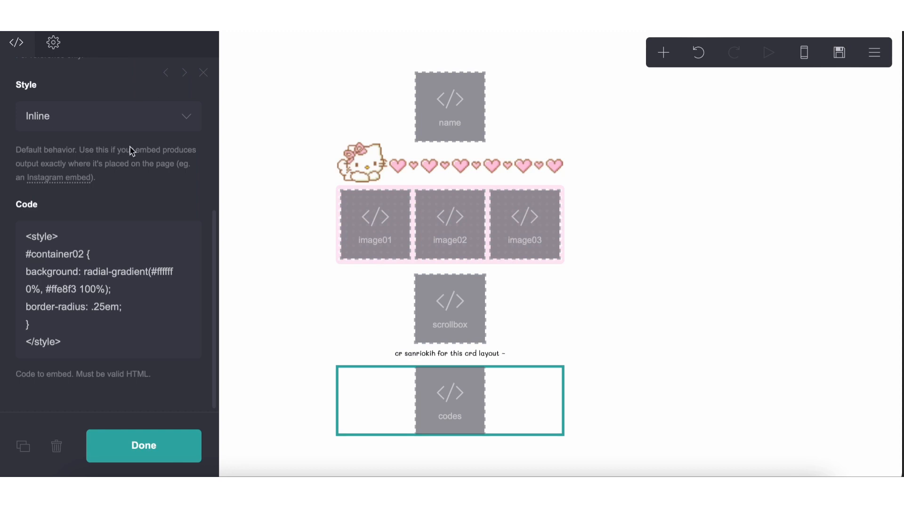
pyautogui.click(419, 320)
pyautogui.scroll(-10, 198, 347)
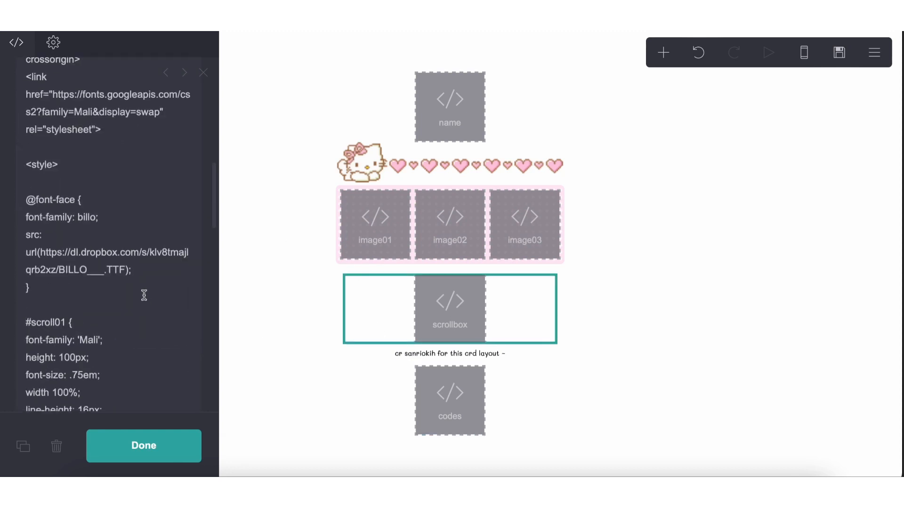
pyautogui.scroll(-3, 102, 169)
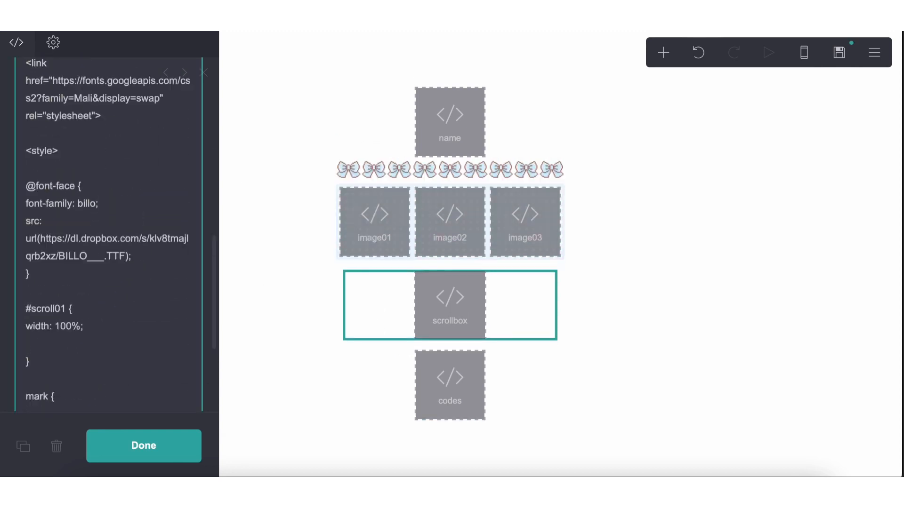
pyautogui.click(68, 338)
pyautogui.write('height: 100px;')
pyautogui.press('Return')
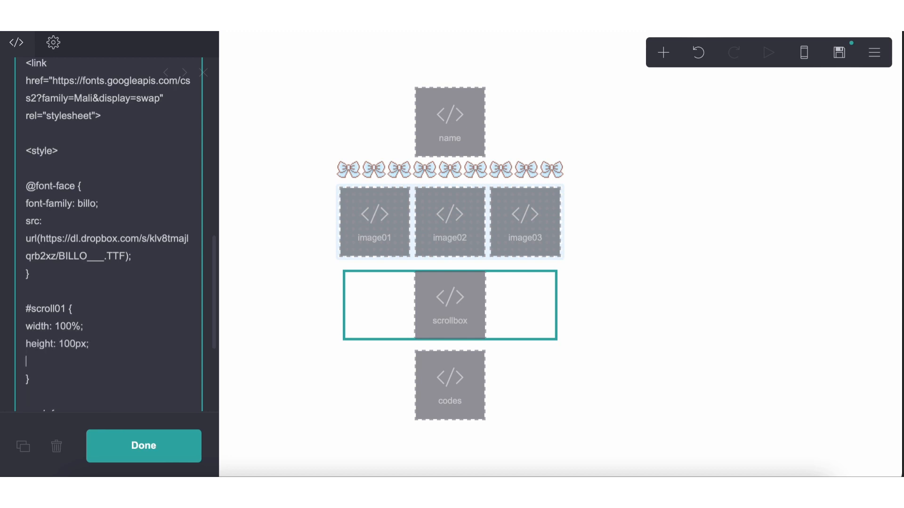
# Add a font-size declaration with the value .7 below the height in the #scroll01 rule
pyautogui.write('font-si')
pyautogui.press('BackSpace')
pyautogui.write('size: .7')
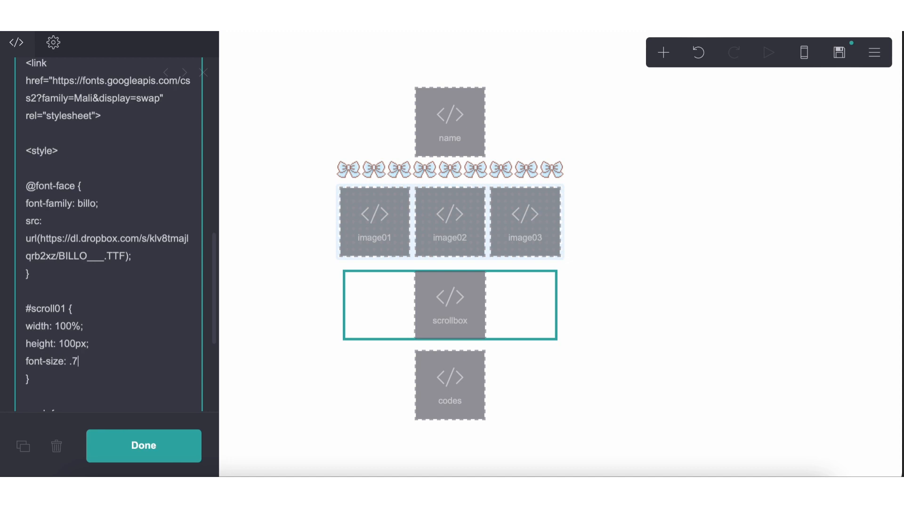